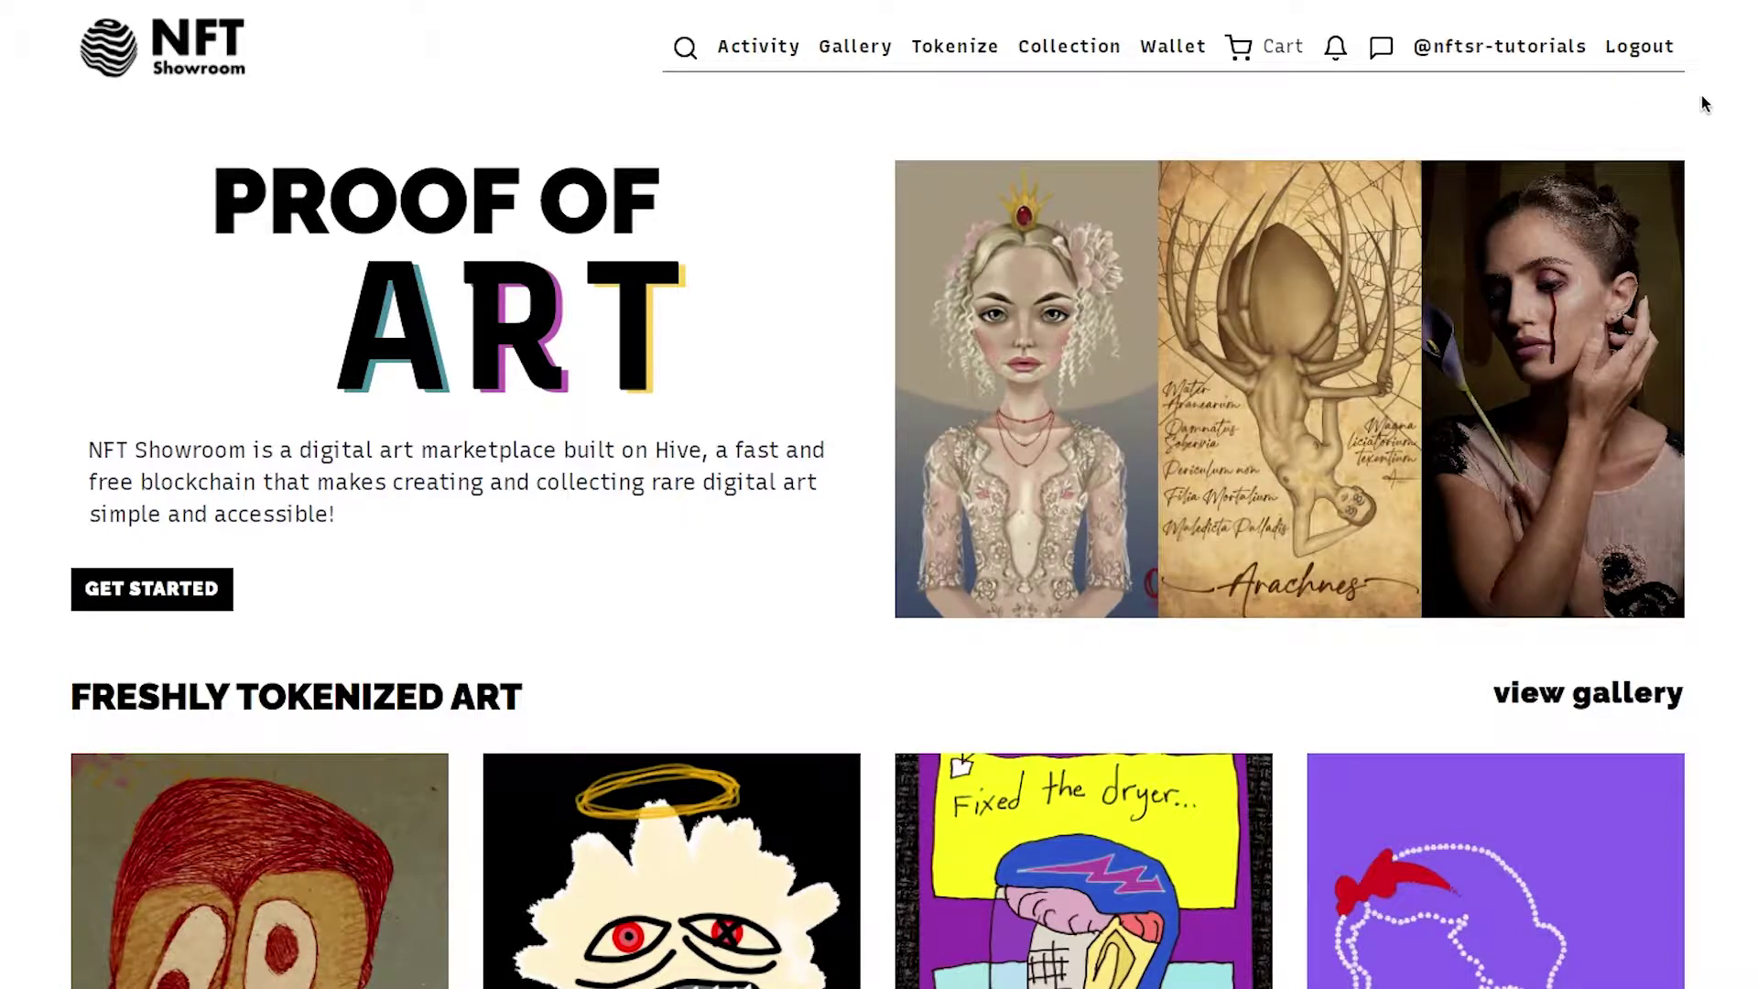
- Open the Tokenize form, which warns that the 0 SWAP.HIVE balance is too low
left_click(950, 50)
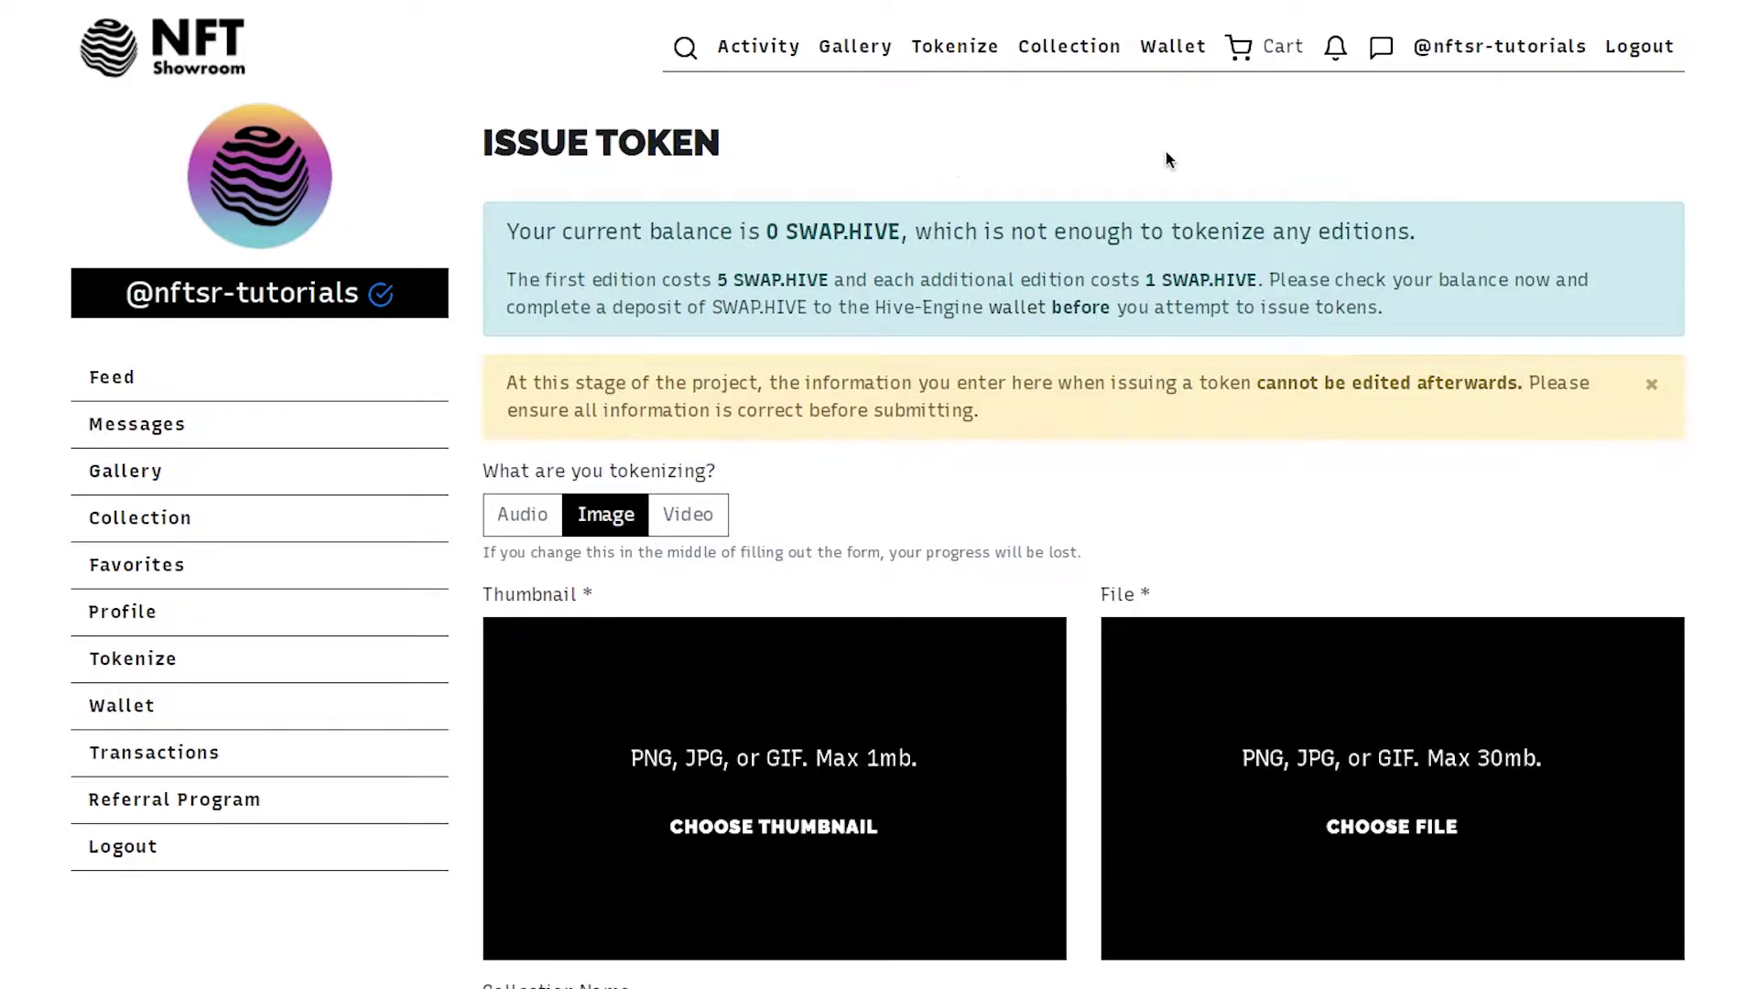
- Deposit 10 HIVE into SWAP.HIVE from the Hive-Engine wallet, approving it in Keychain
left_click(1173, 47)
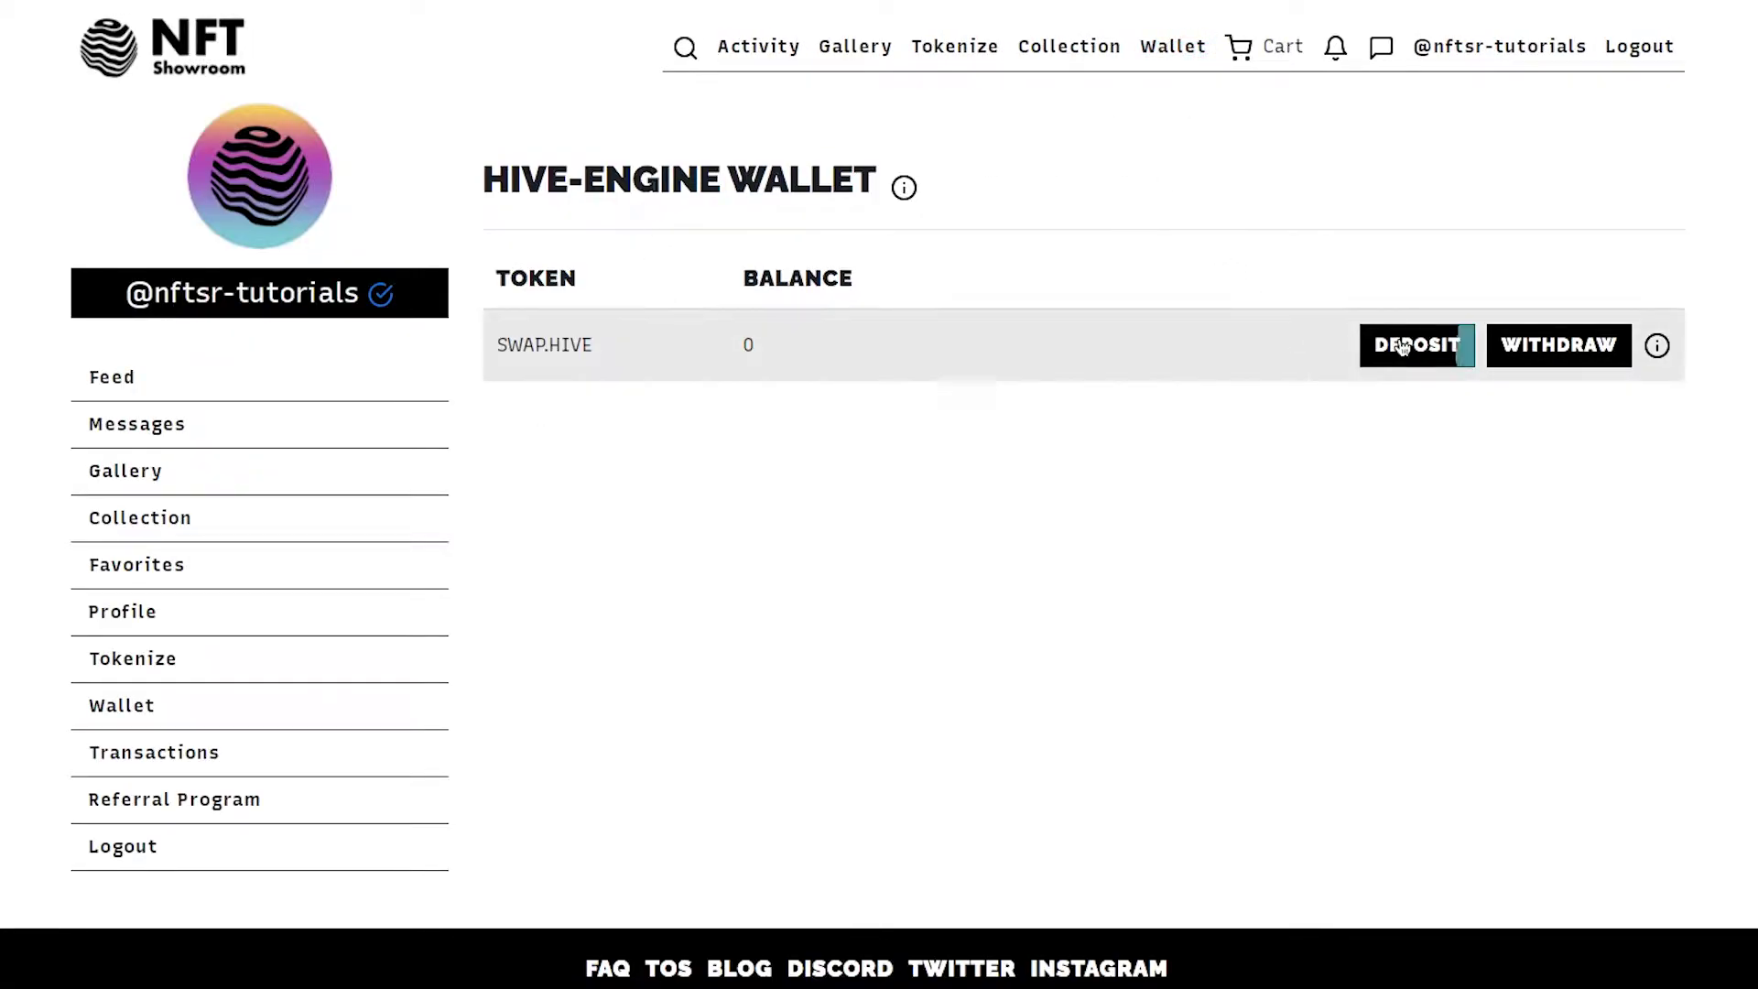
left_click(1396, 356)
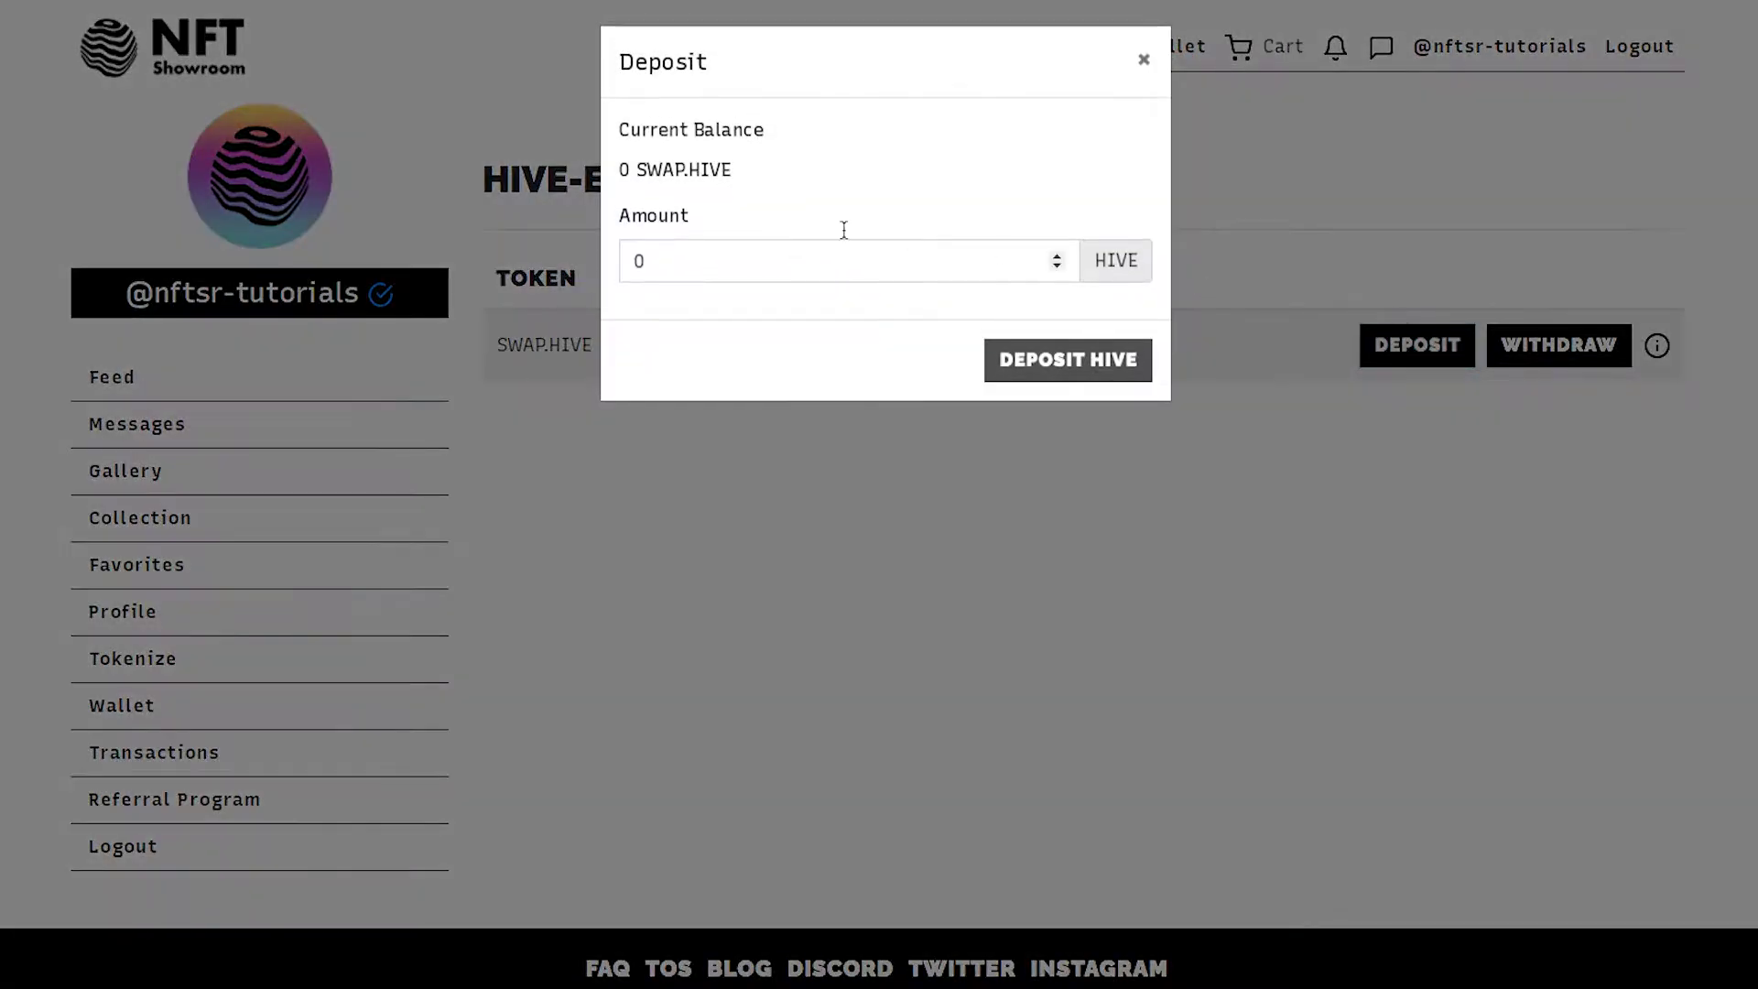
left_click(682, 256)
key("BackSpace")
type("10")
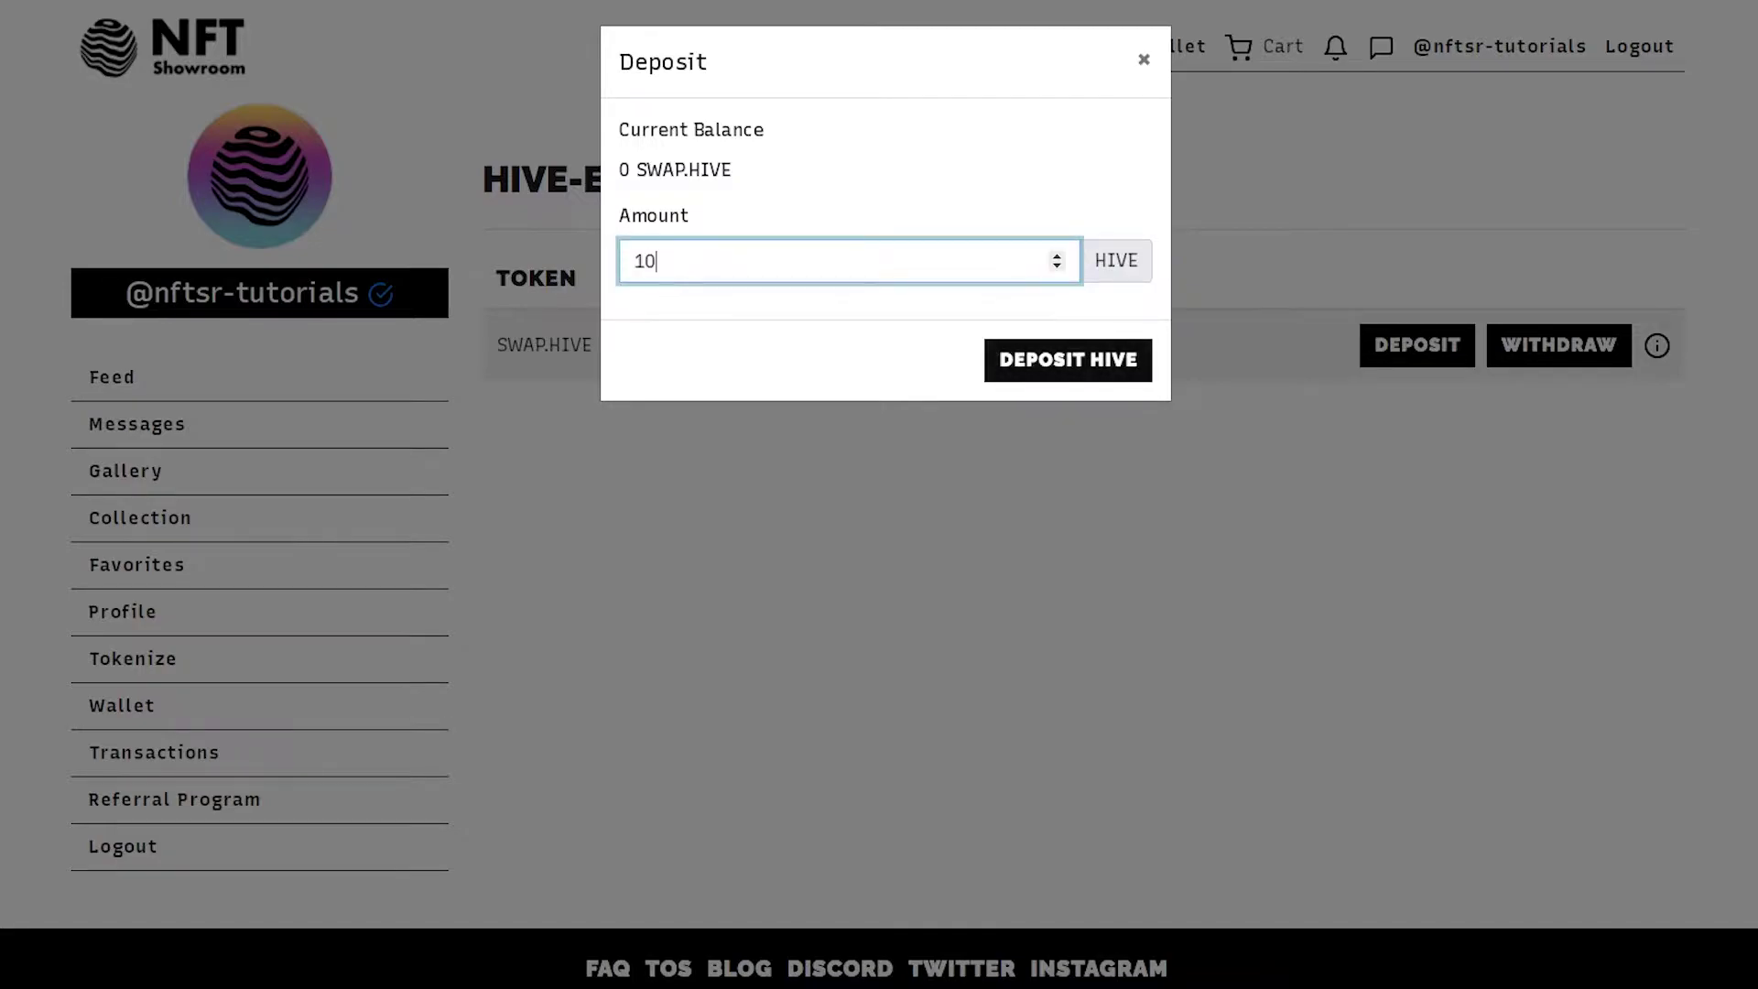
left_click(1060, 356)
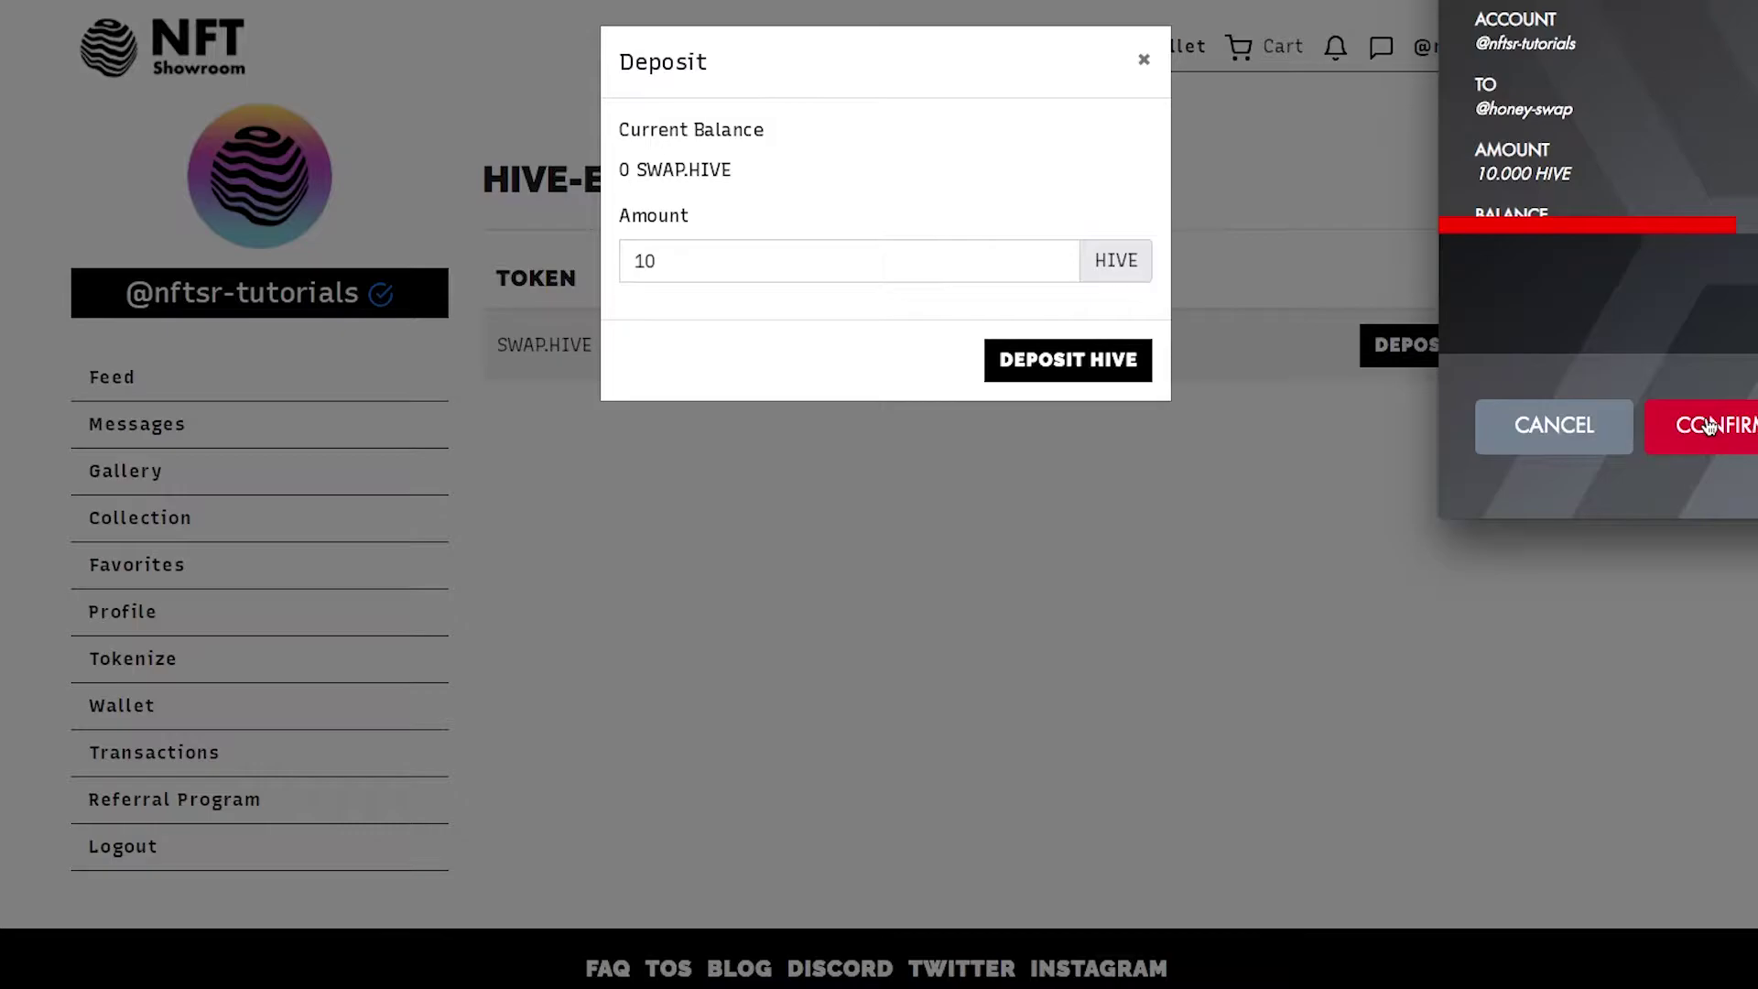
left_click(1709, 426)
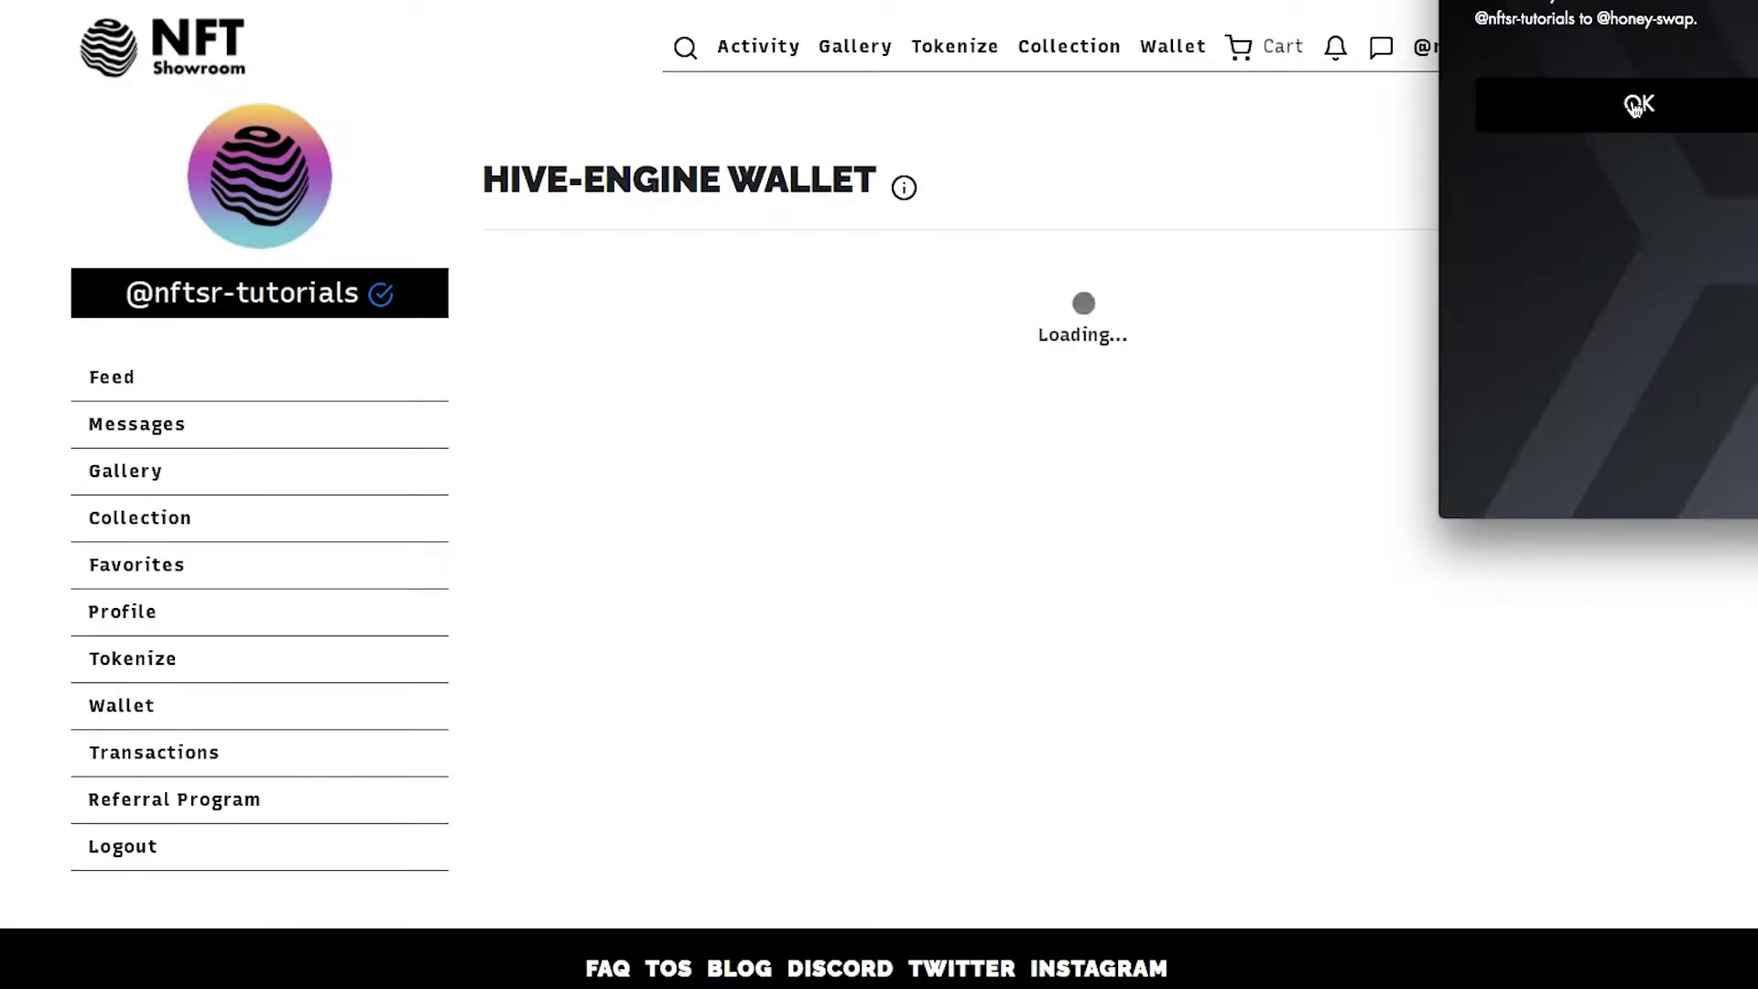
left_click(1637, 105)
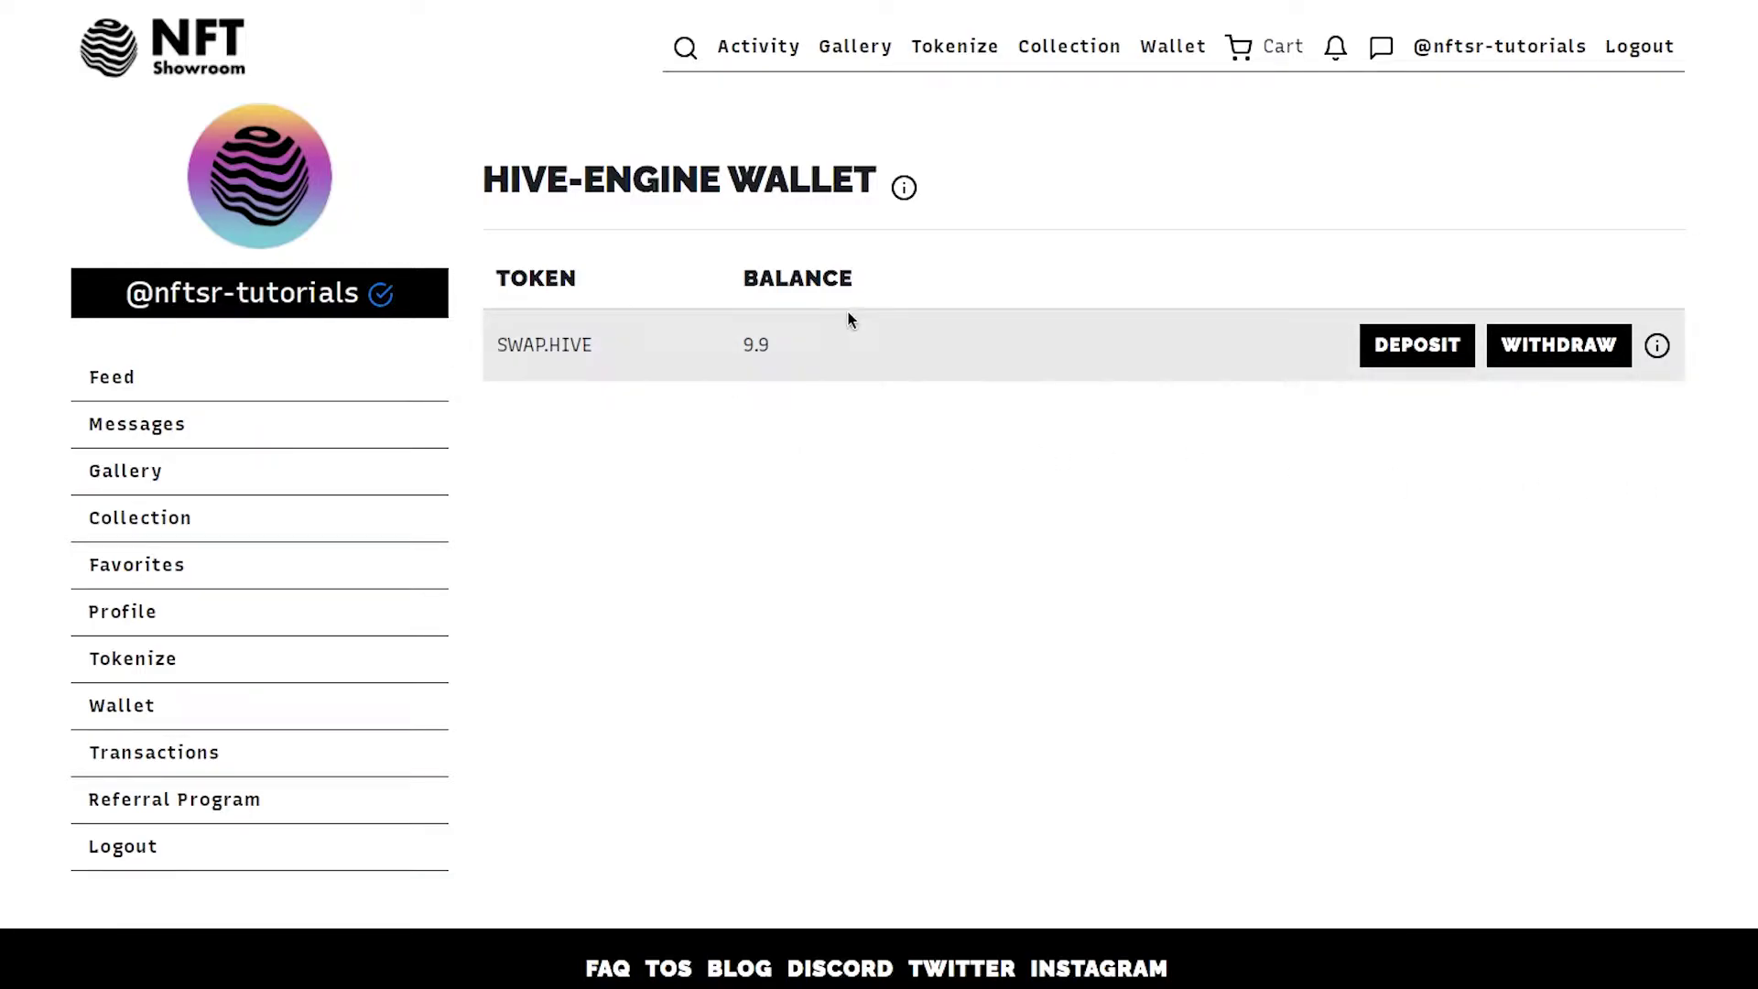
- Choose Video as the token type and upload static_logo_thumb.mp4 as its thumbnail
left_click(971, 58)
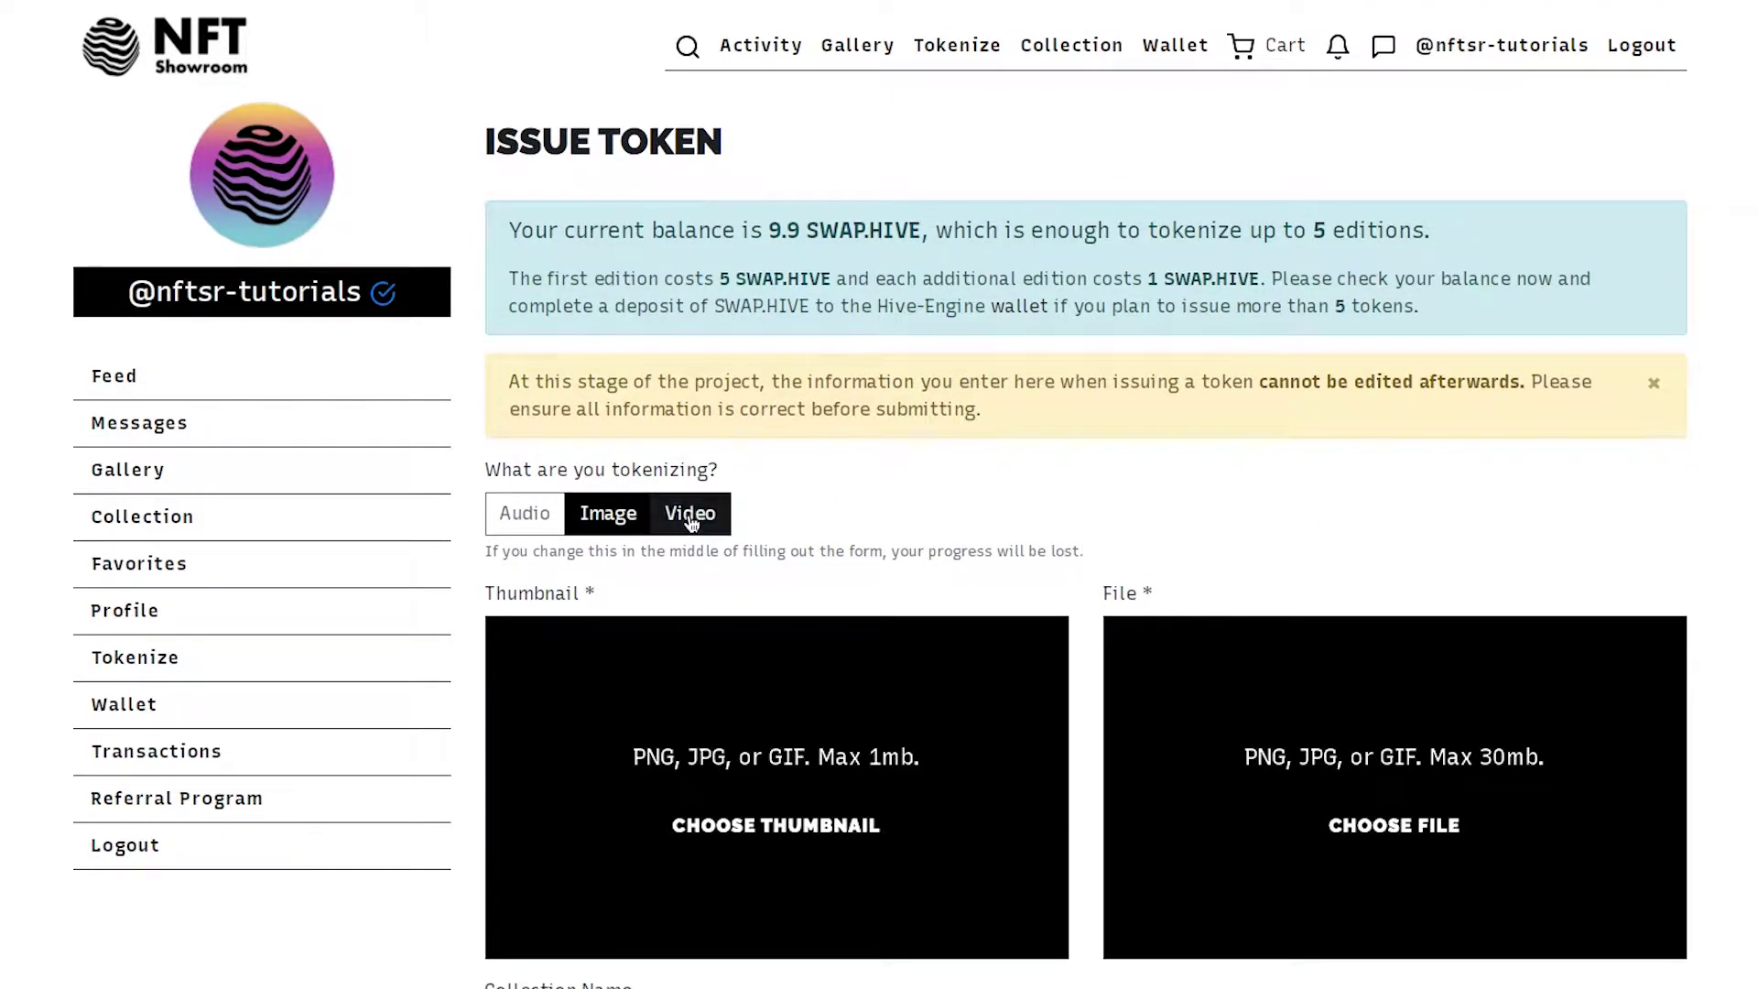
left_click(691, 515)
scroll(1131, 495, "down", 2)
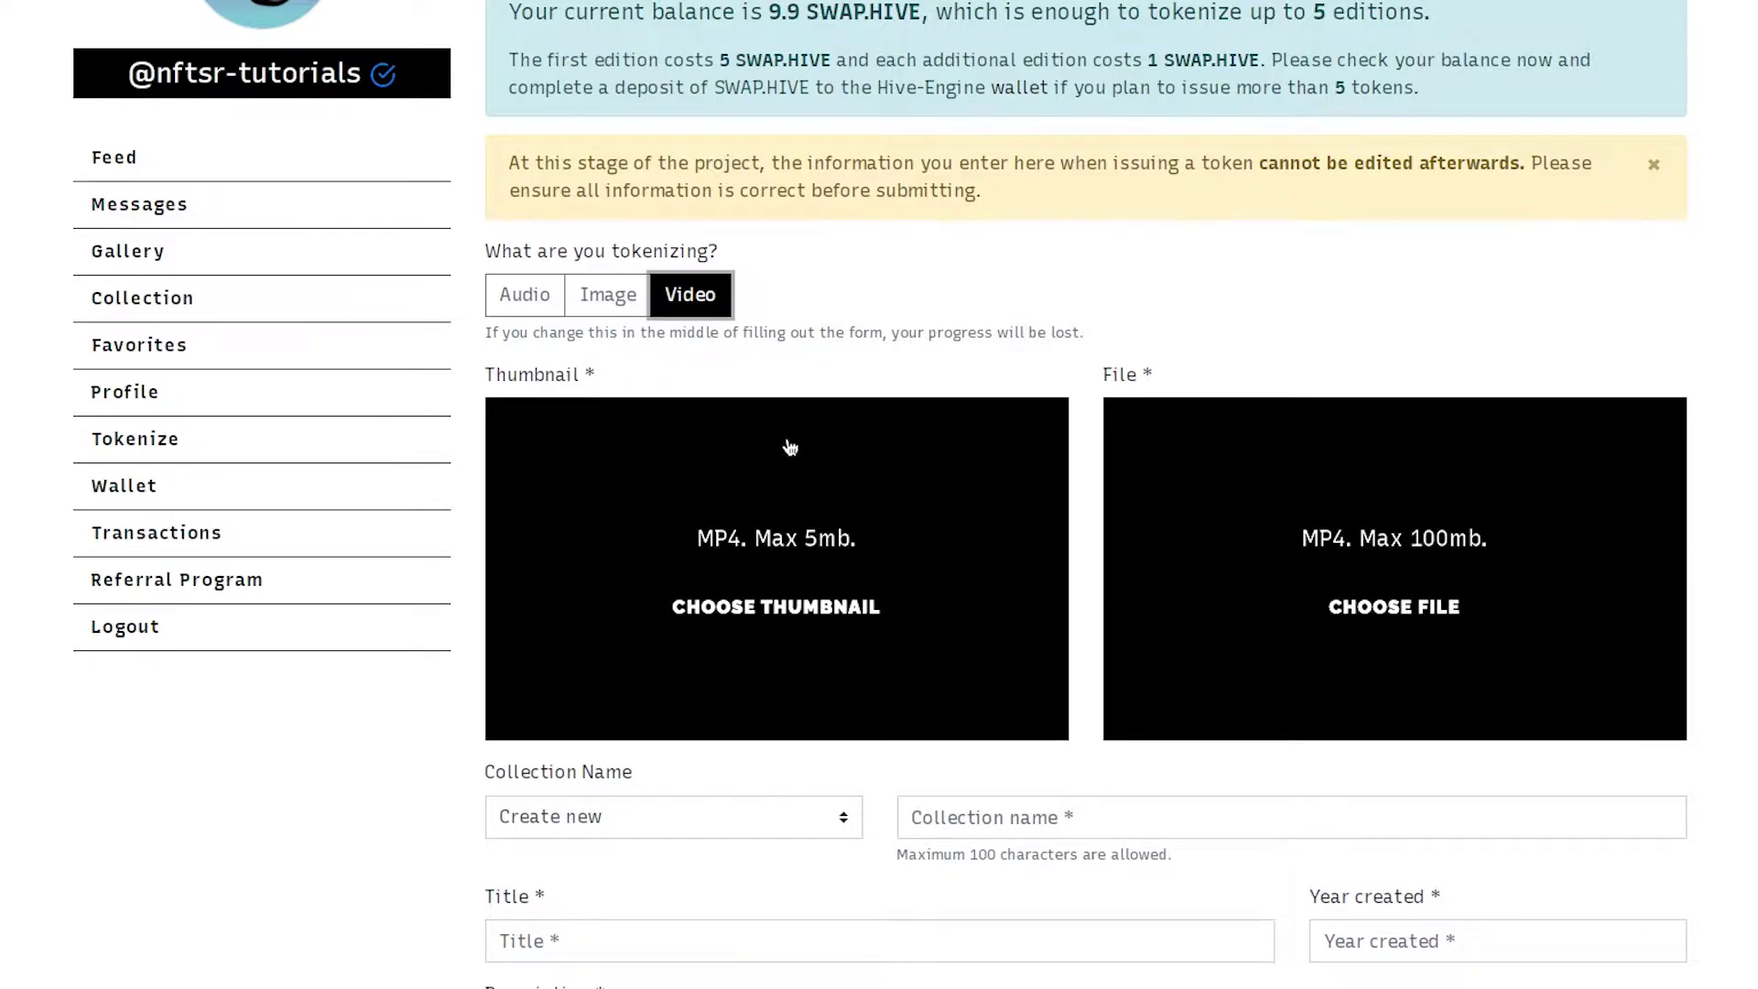
left_click(931, 643)
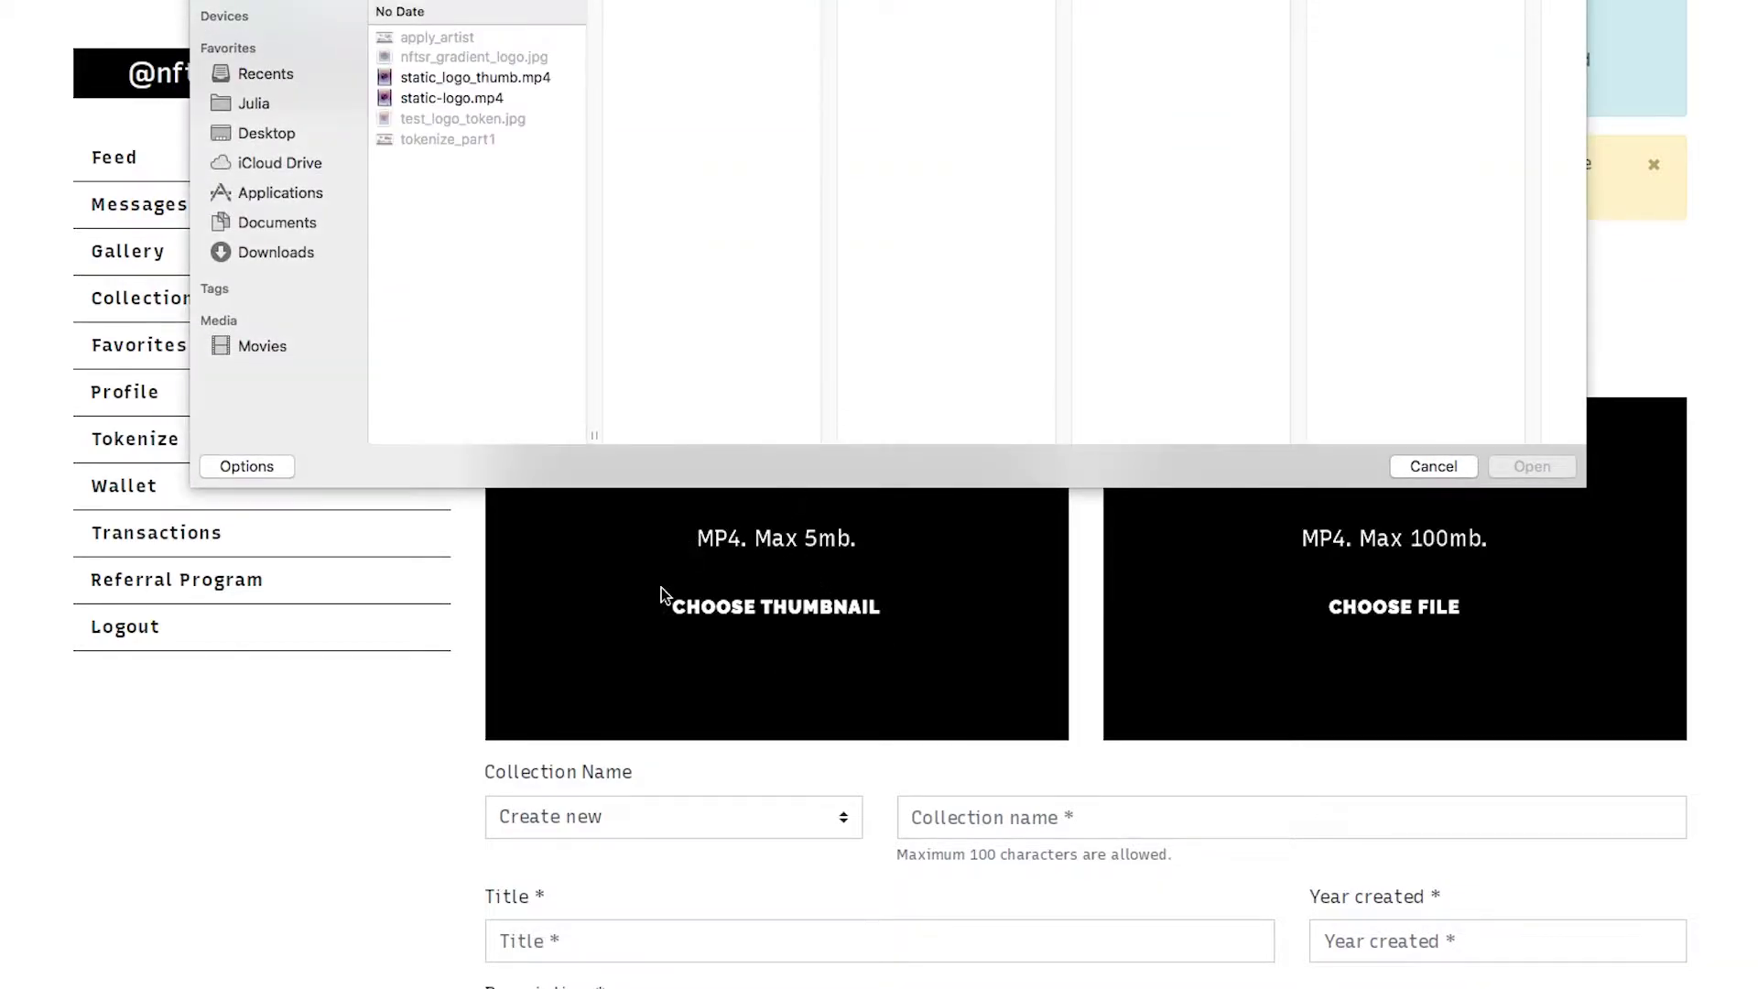
double_click(478, 84)
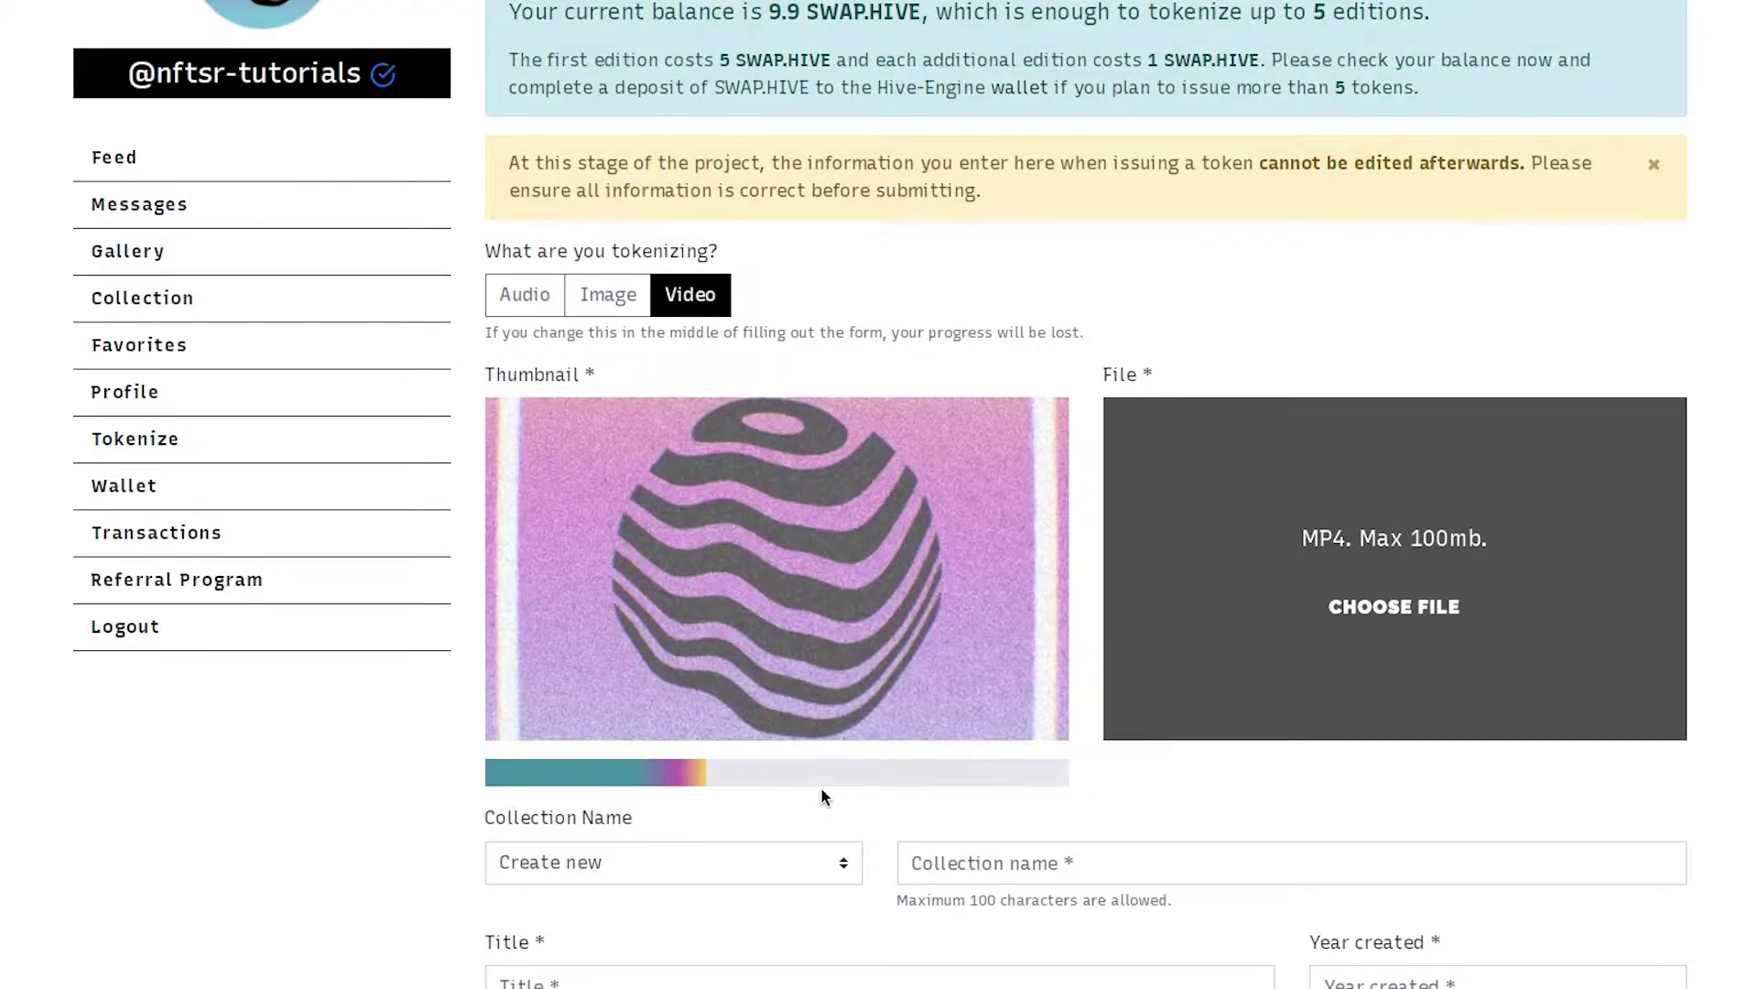
scroll(1252, 804, "down", 5)
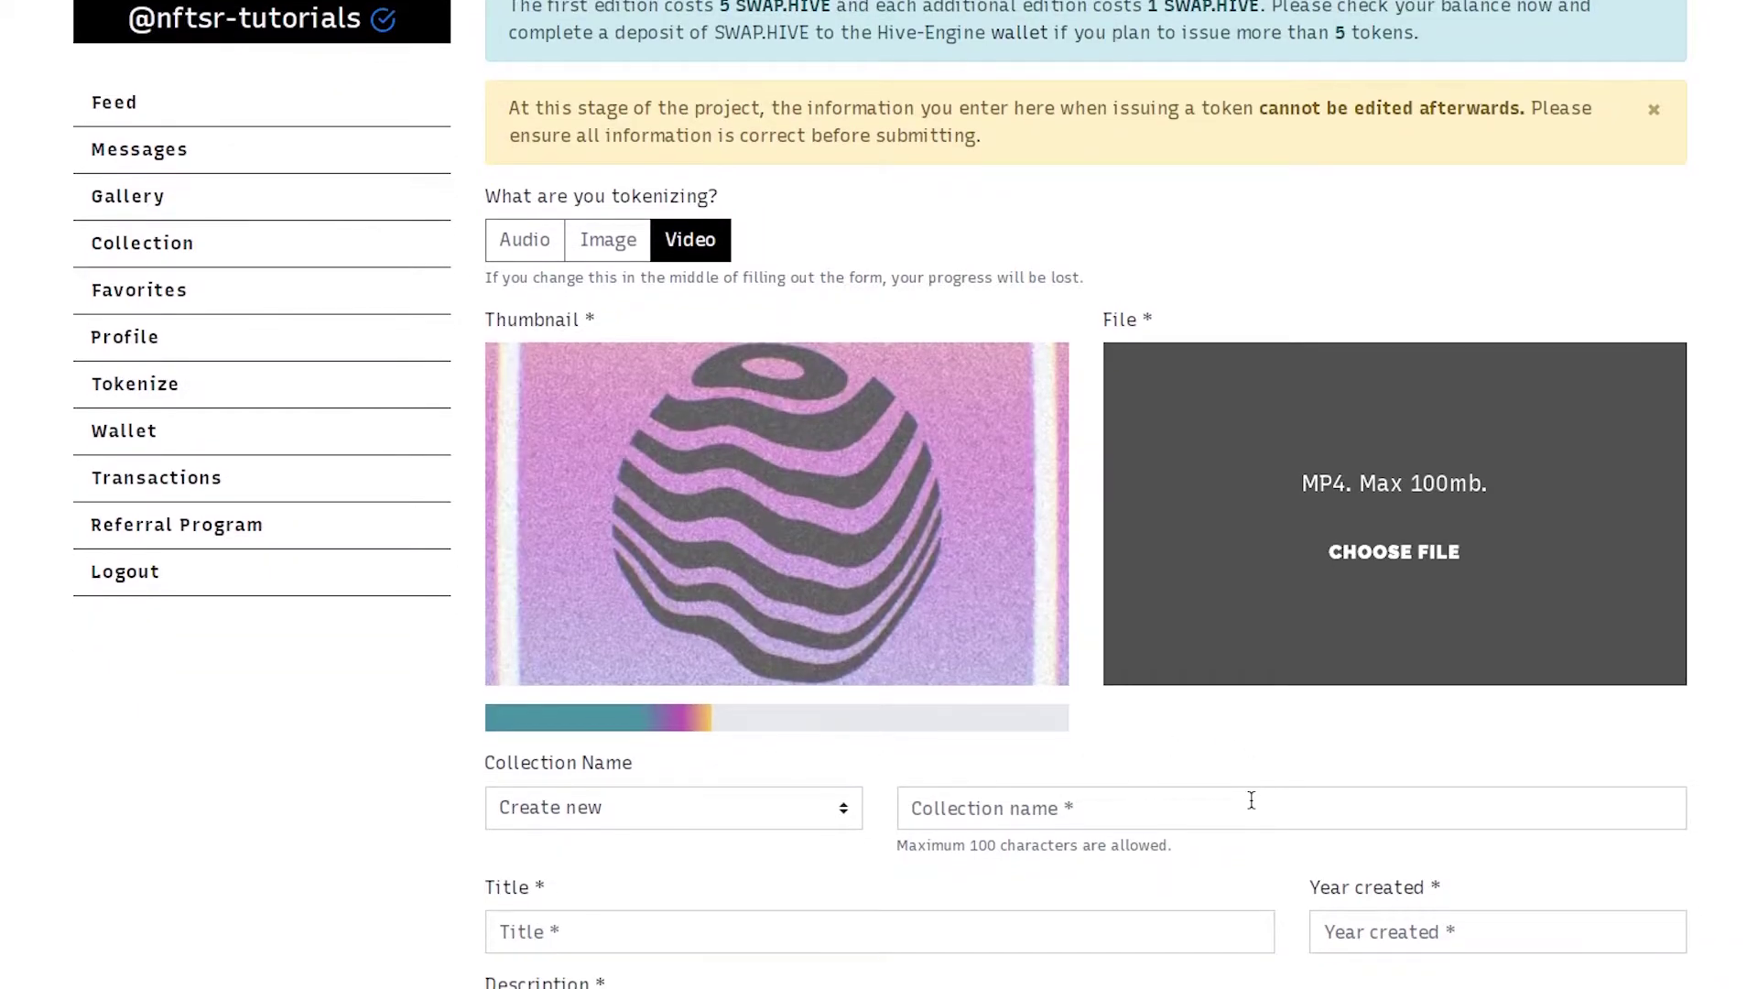
scroll(1254, 766, "up", 4)
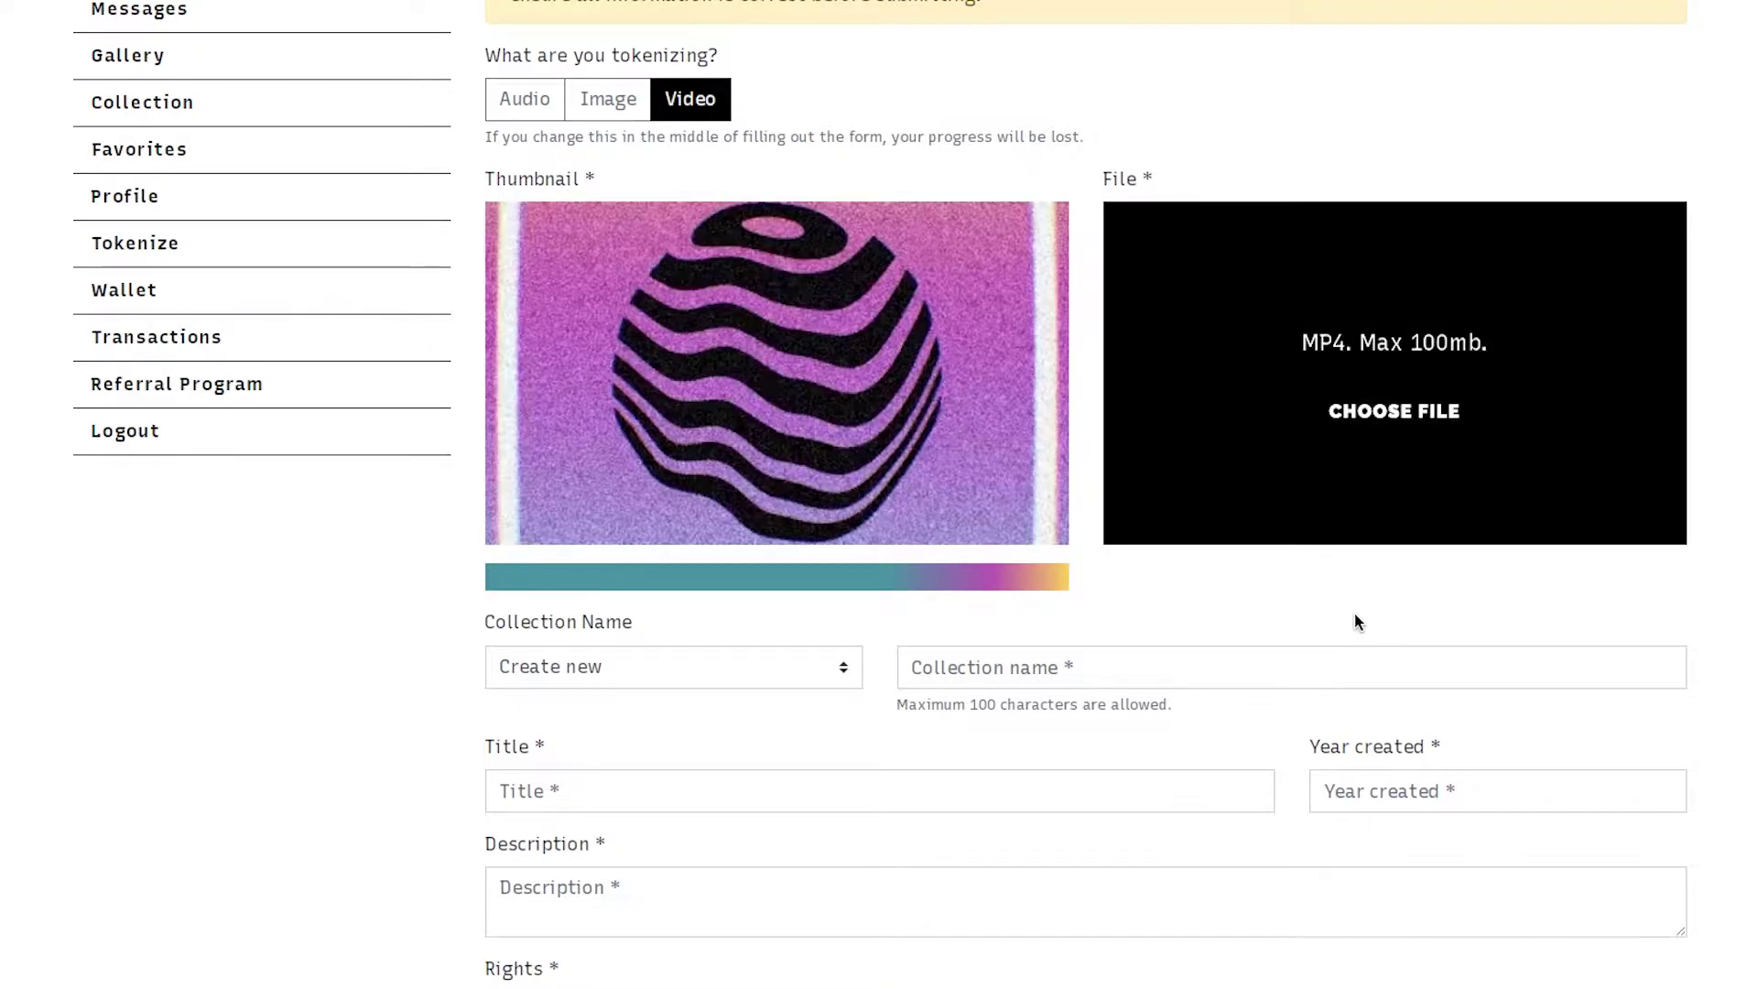
- Choose static-logo.mp4 as the token's main video file
left_click(1394, 411)
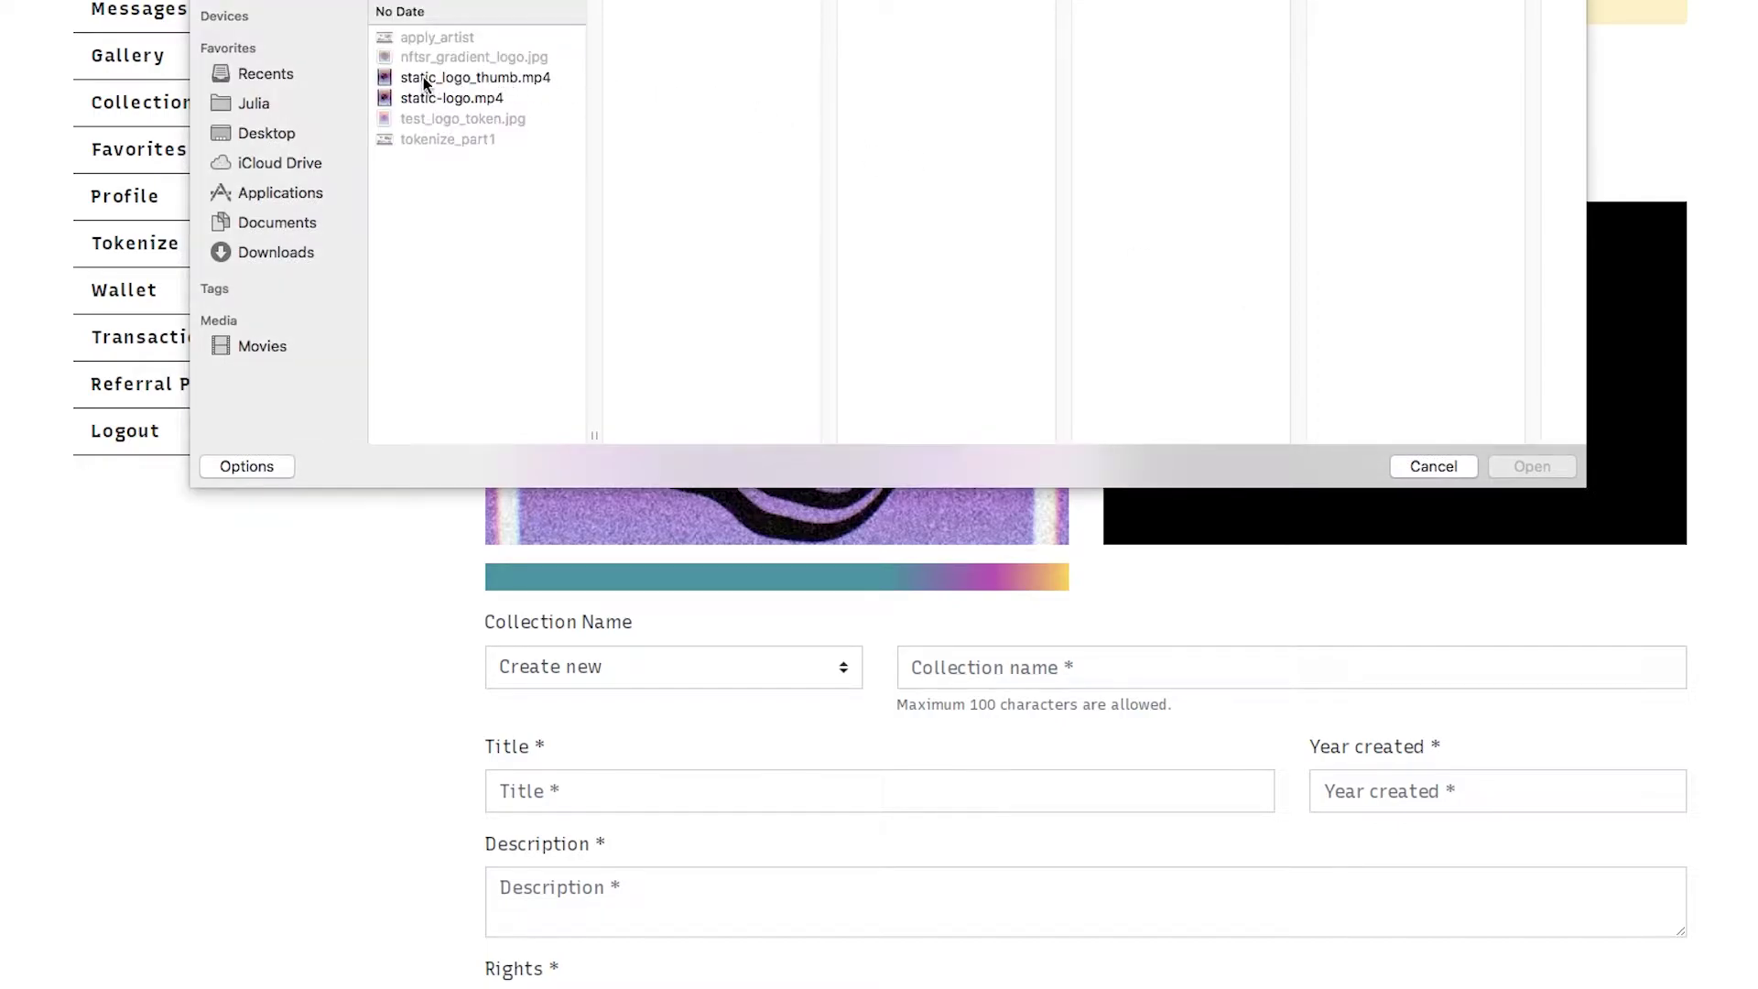
left_click(449, 99)
double_click(447, 95)
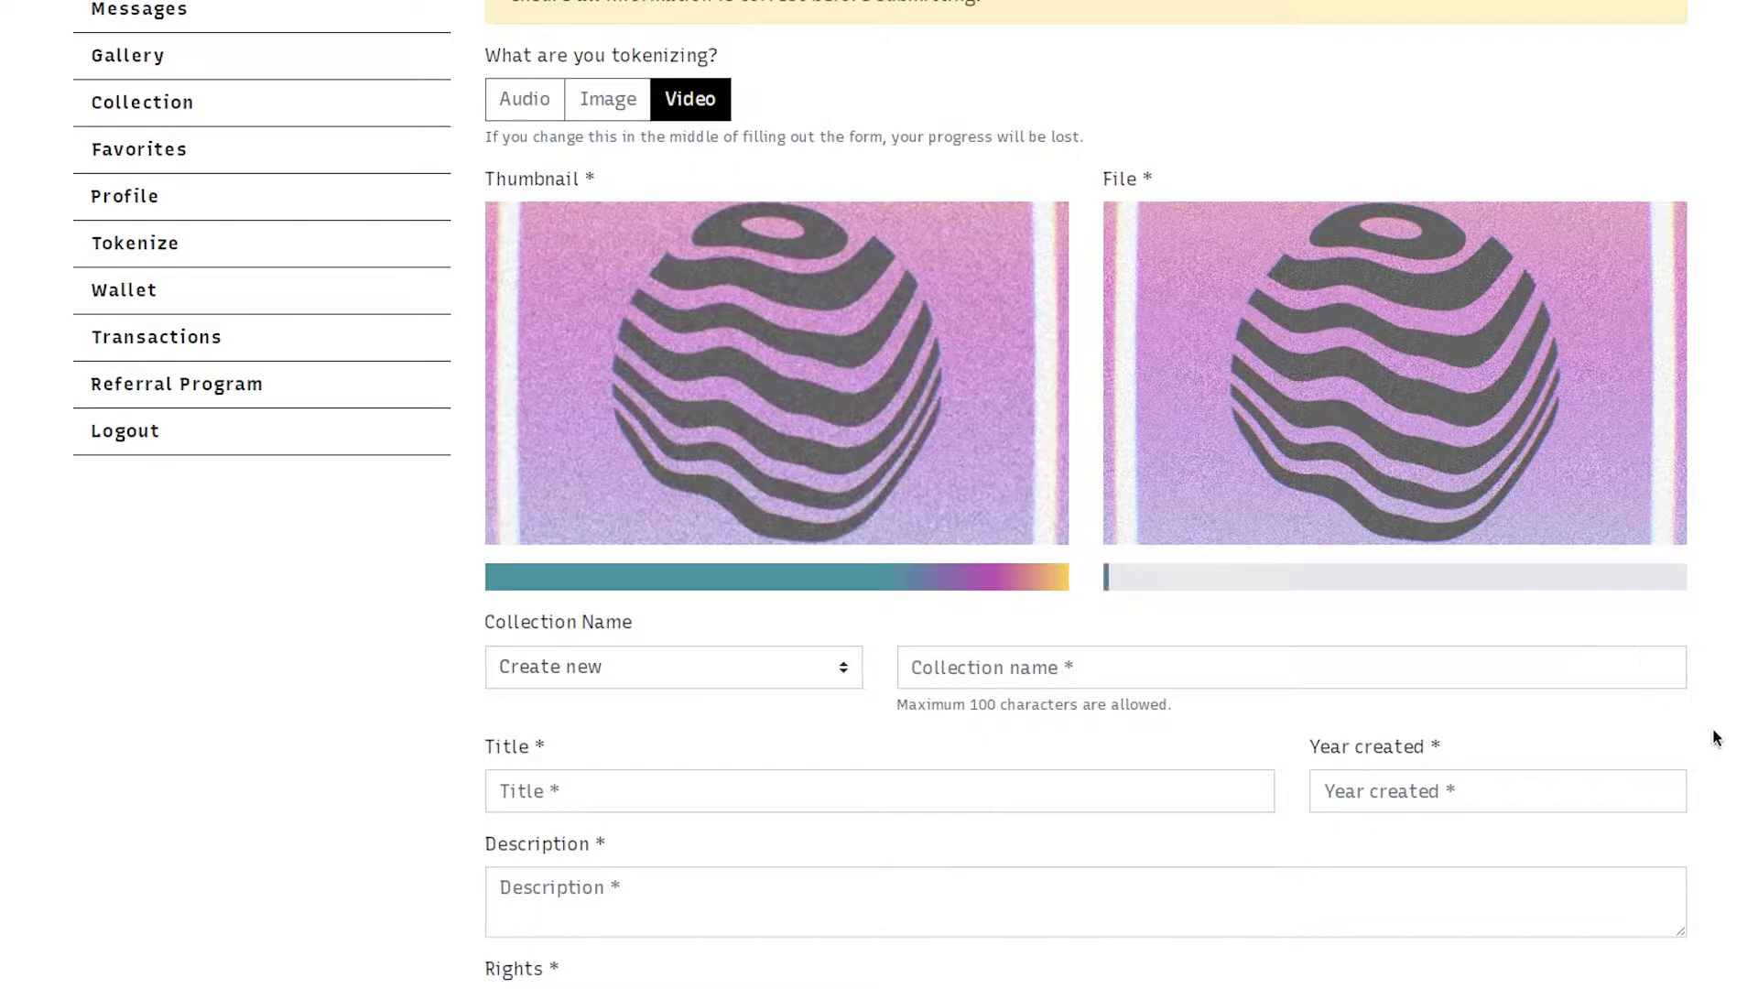
scroll(1711, 739, "down", 3)
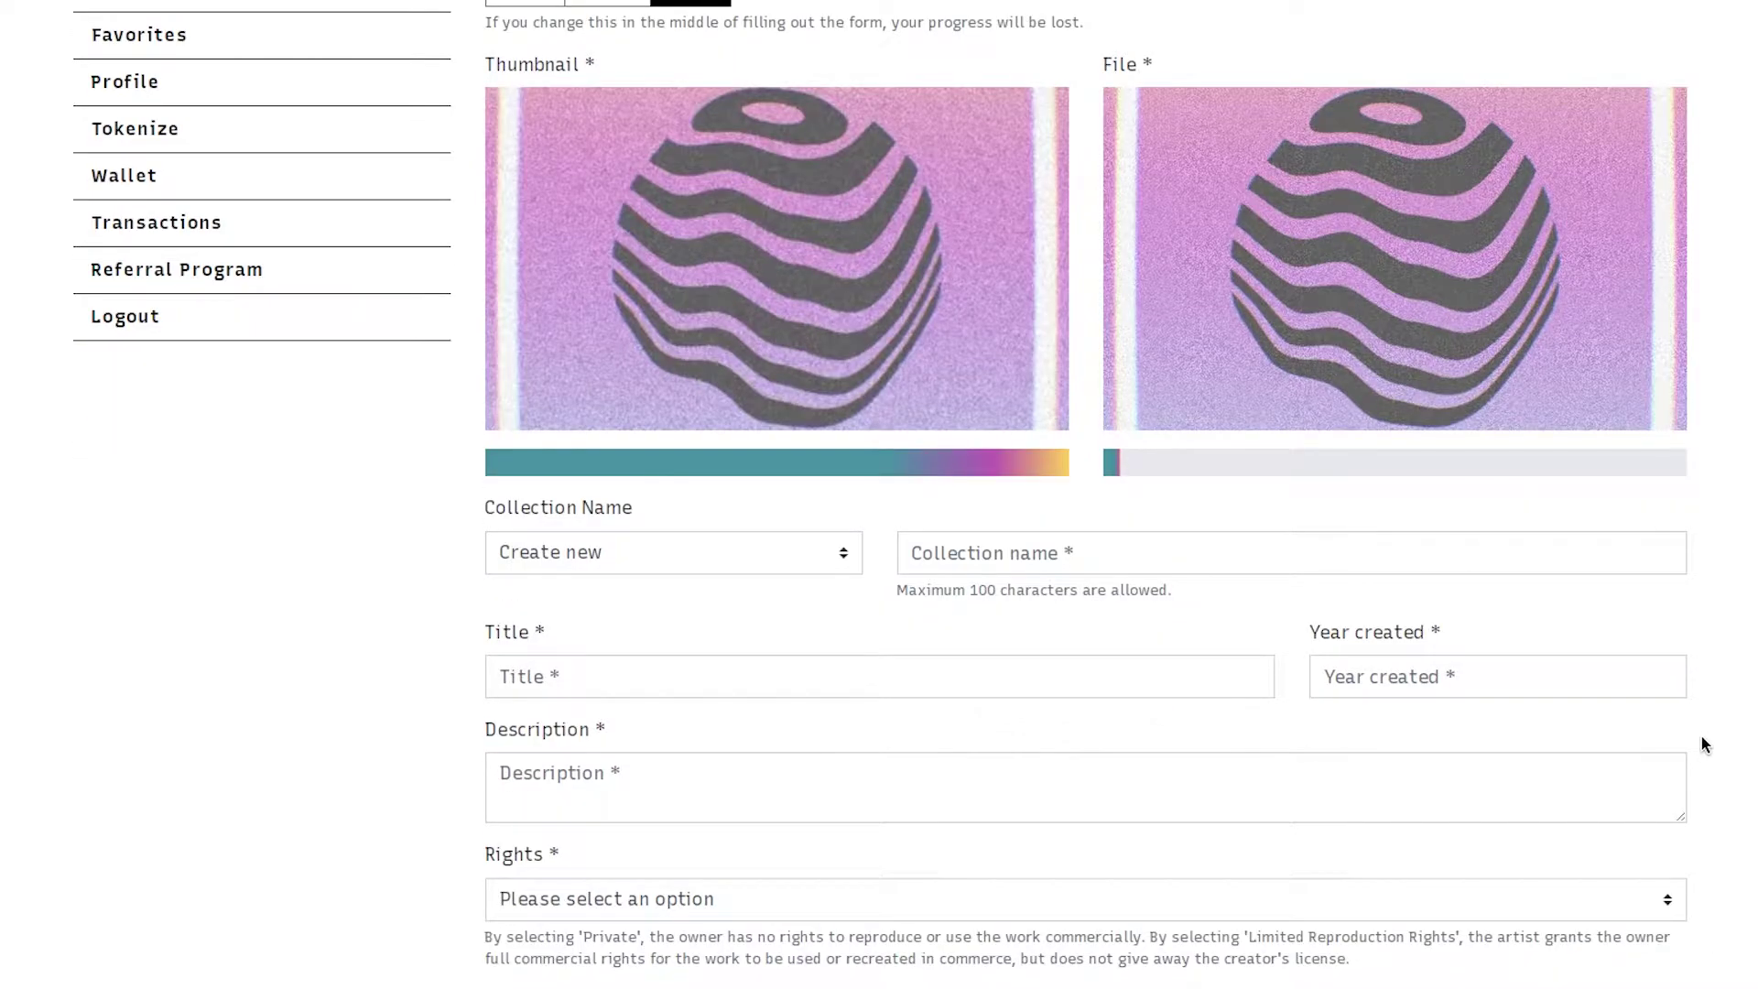
- Create a new collection named 'video tutorials' for the token
scroll(1700, 740, "down", 4)
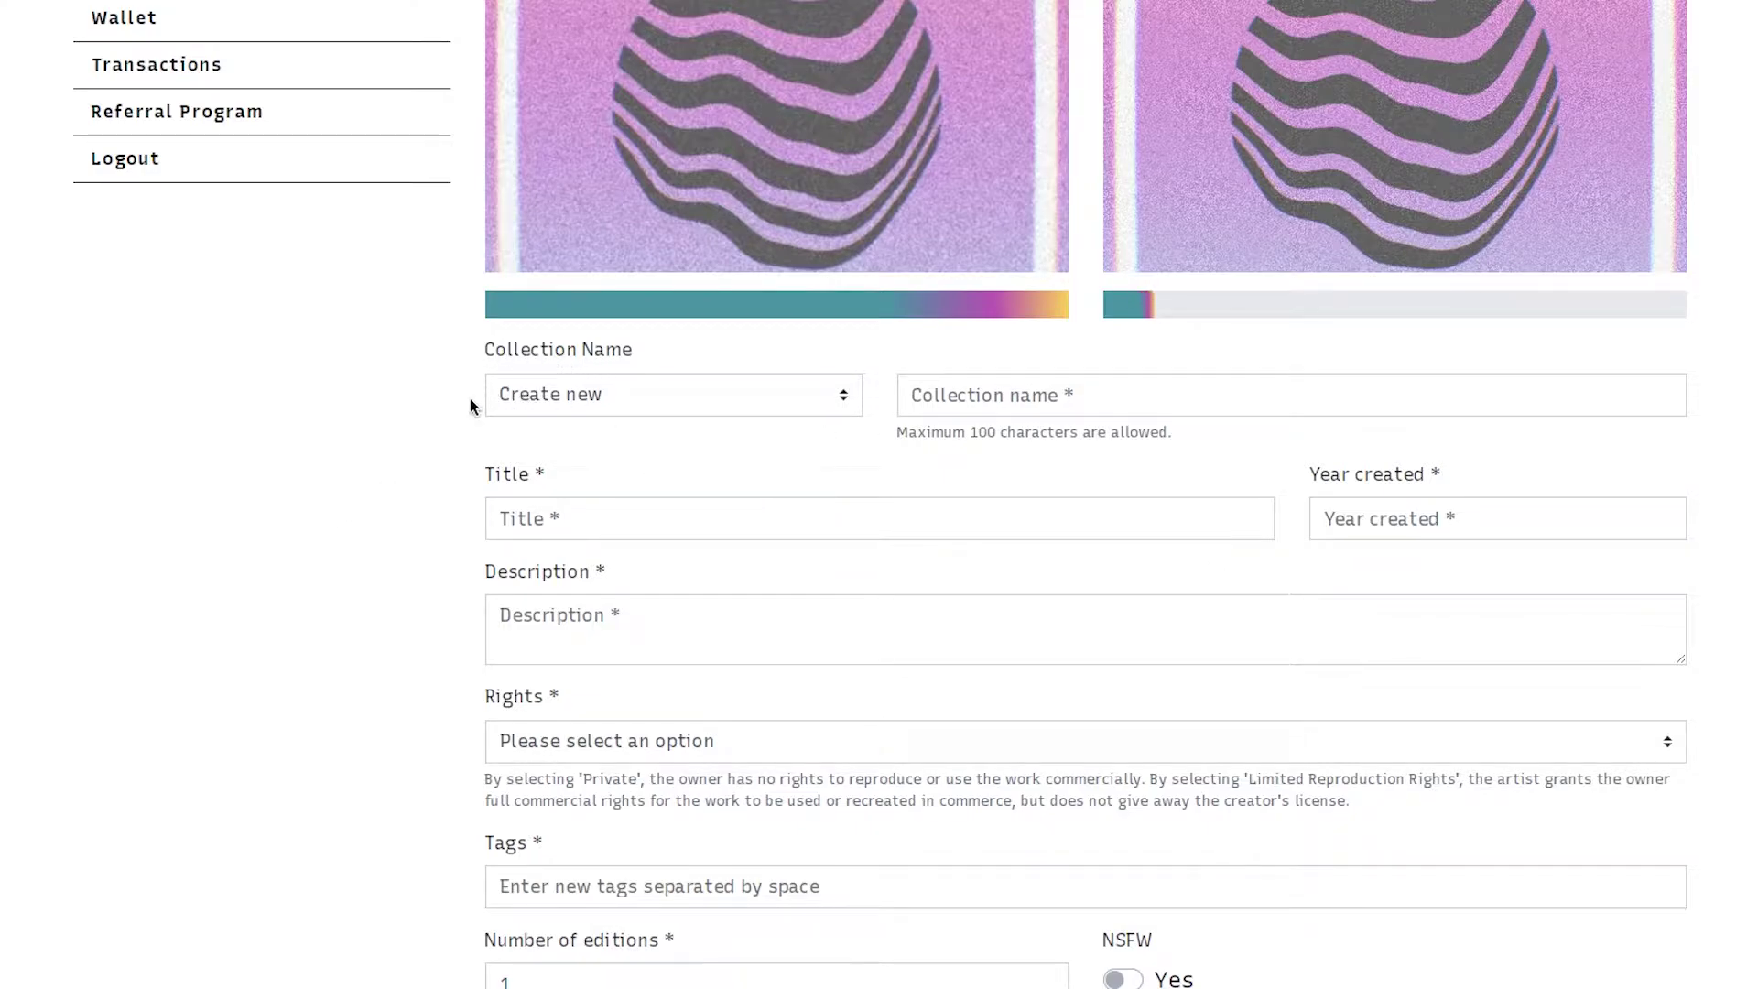
left_click(562, 407)
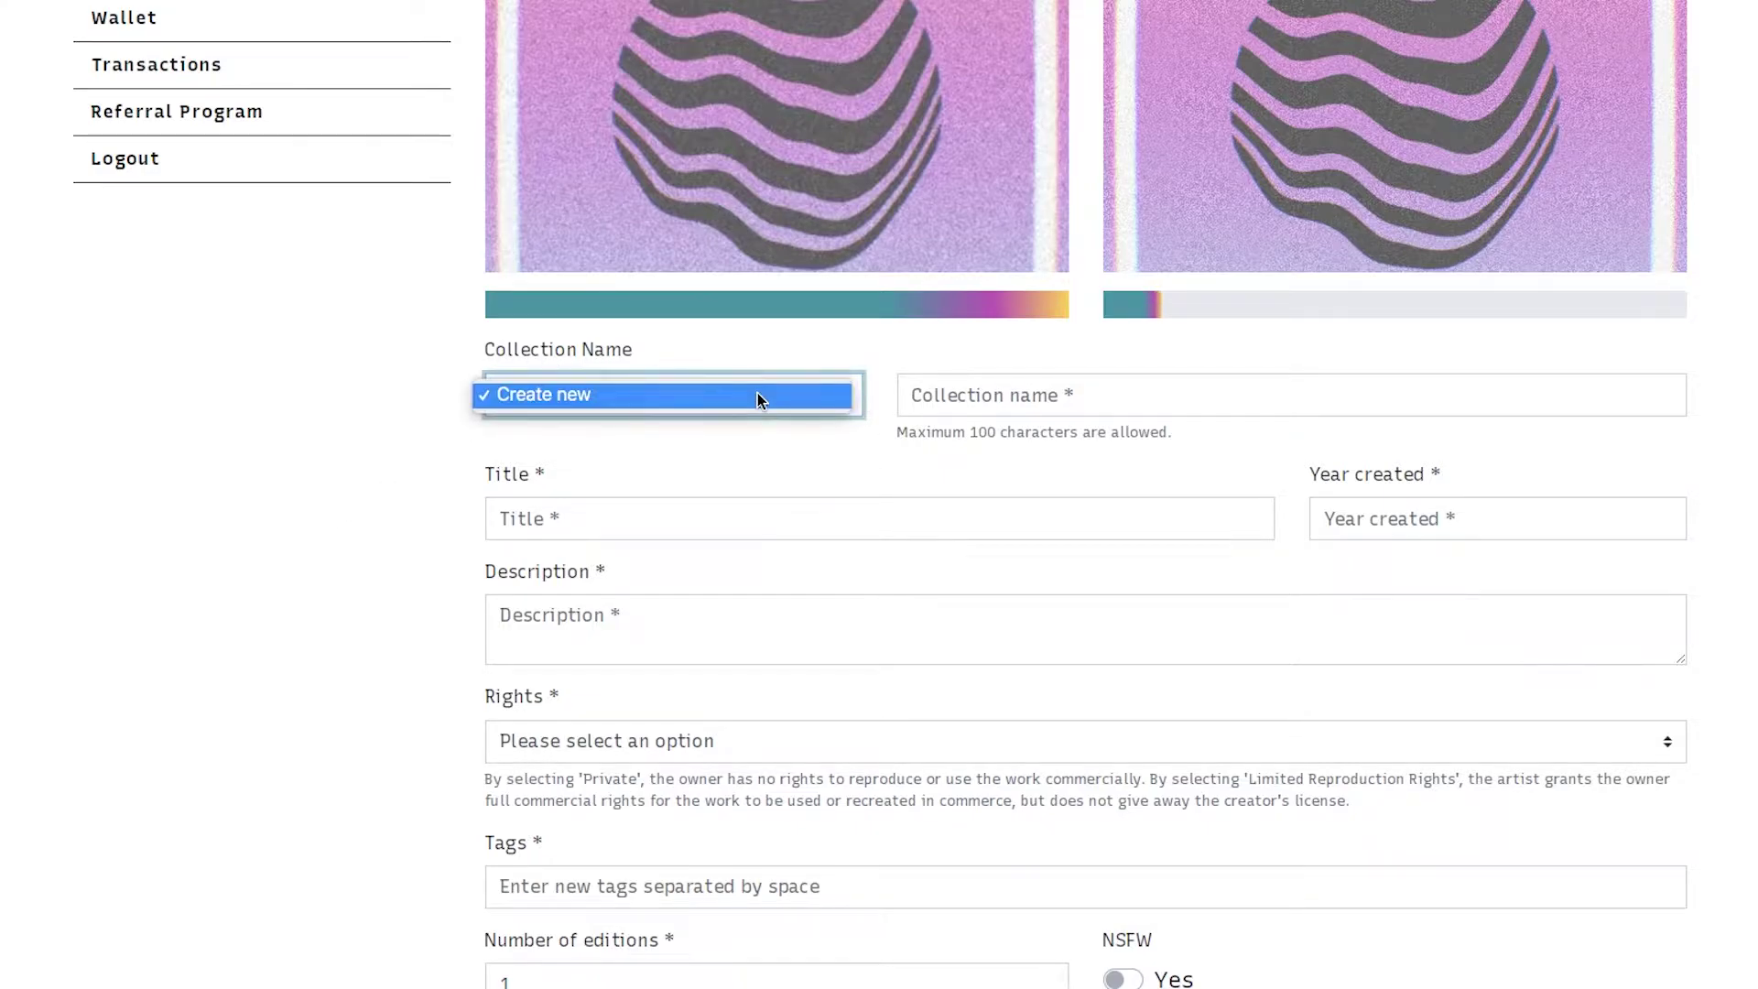
left_click(806, 395)
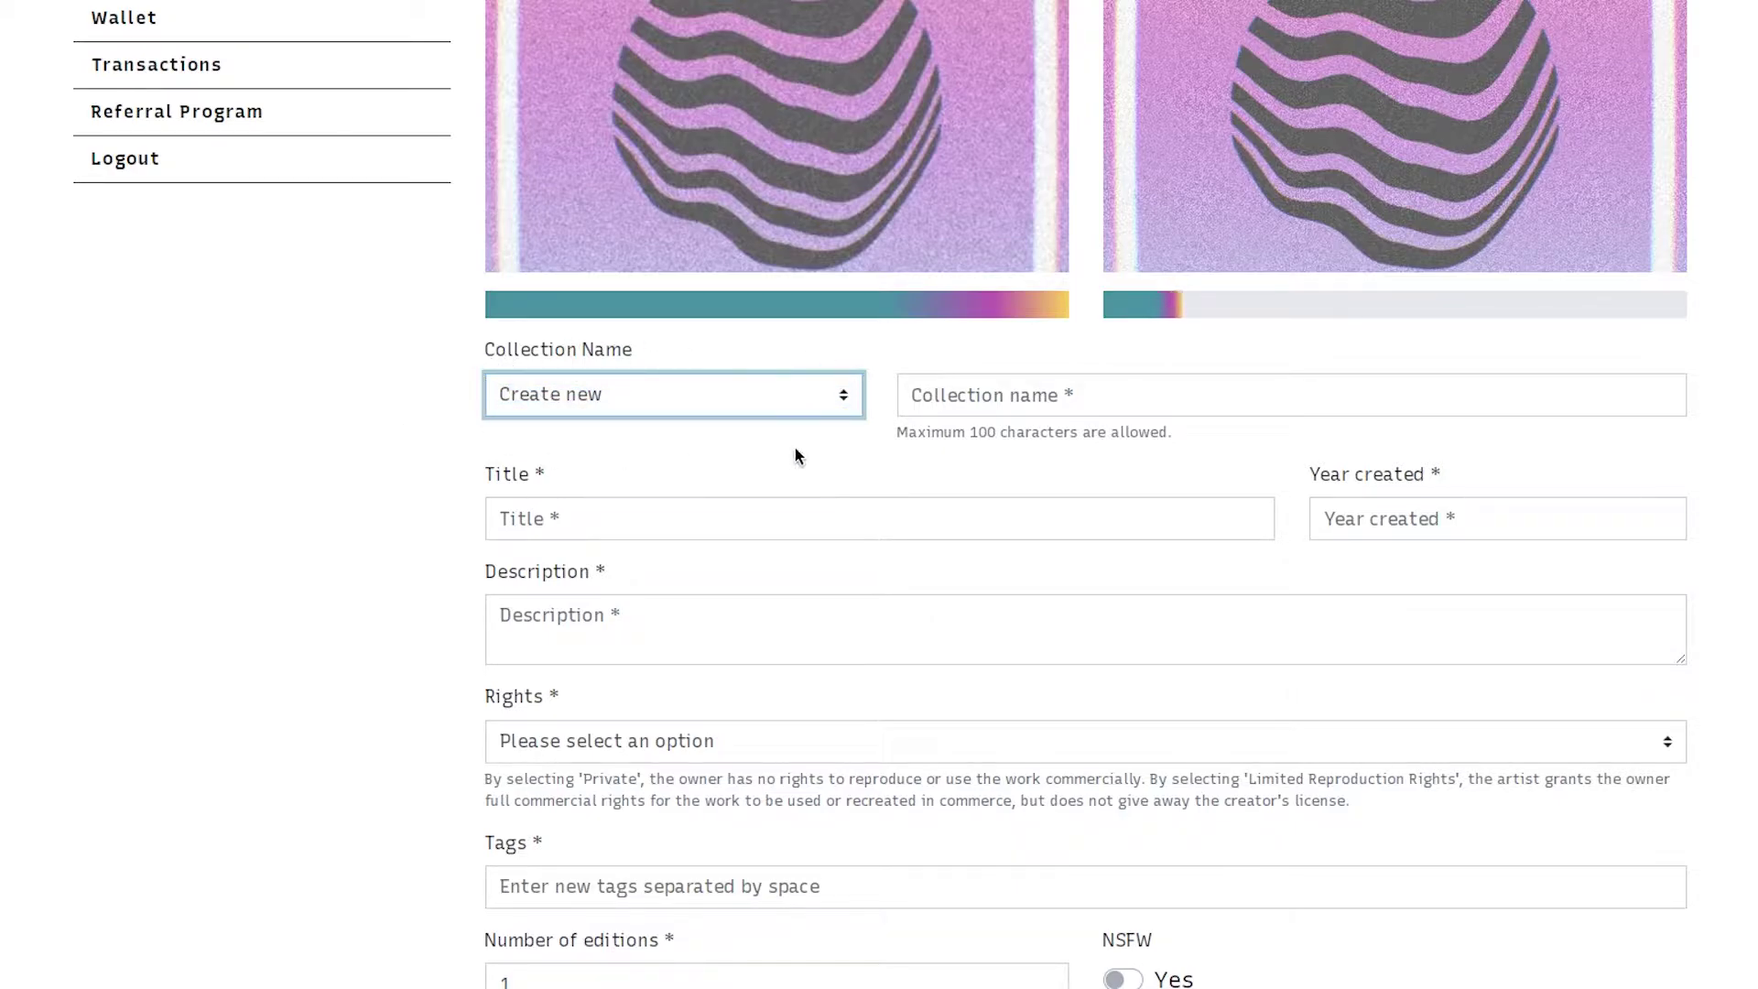
left_click(1121, 395)
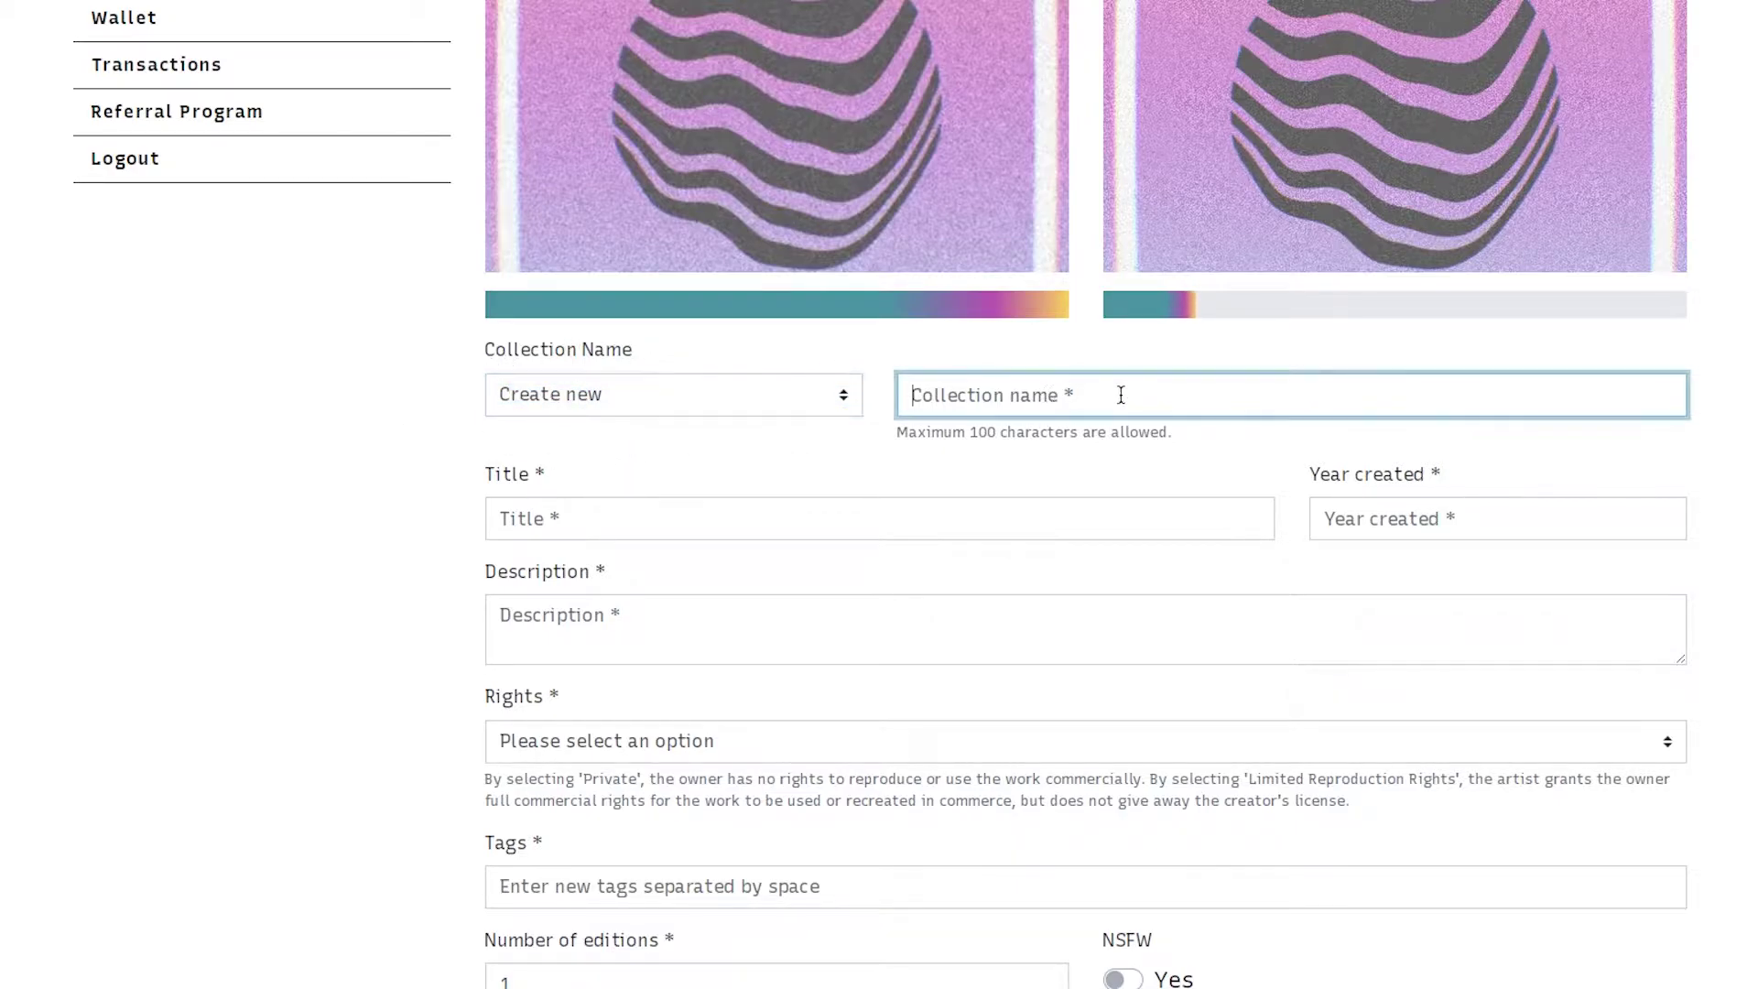
key("Tab")
left_click(1117, 408)
type("video tutorials")
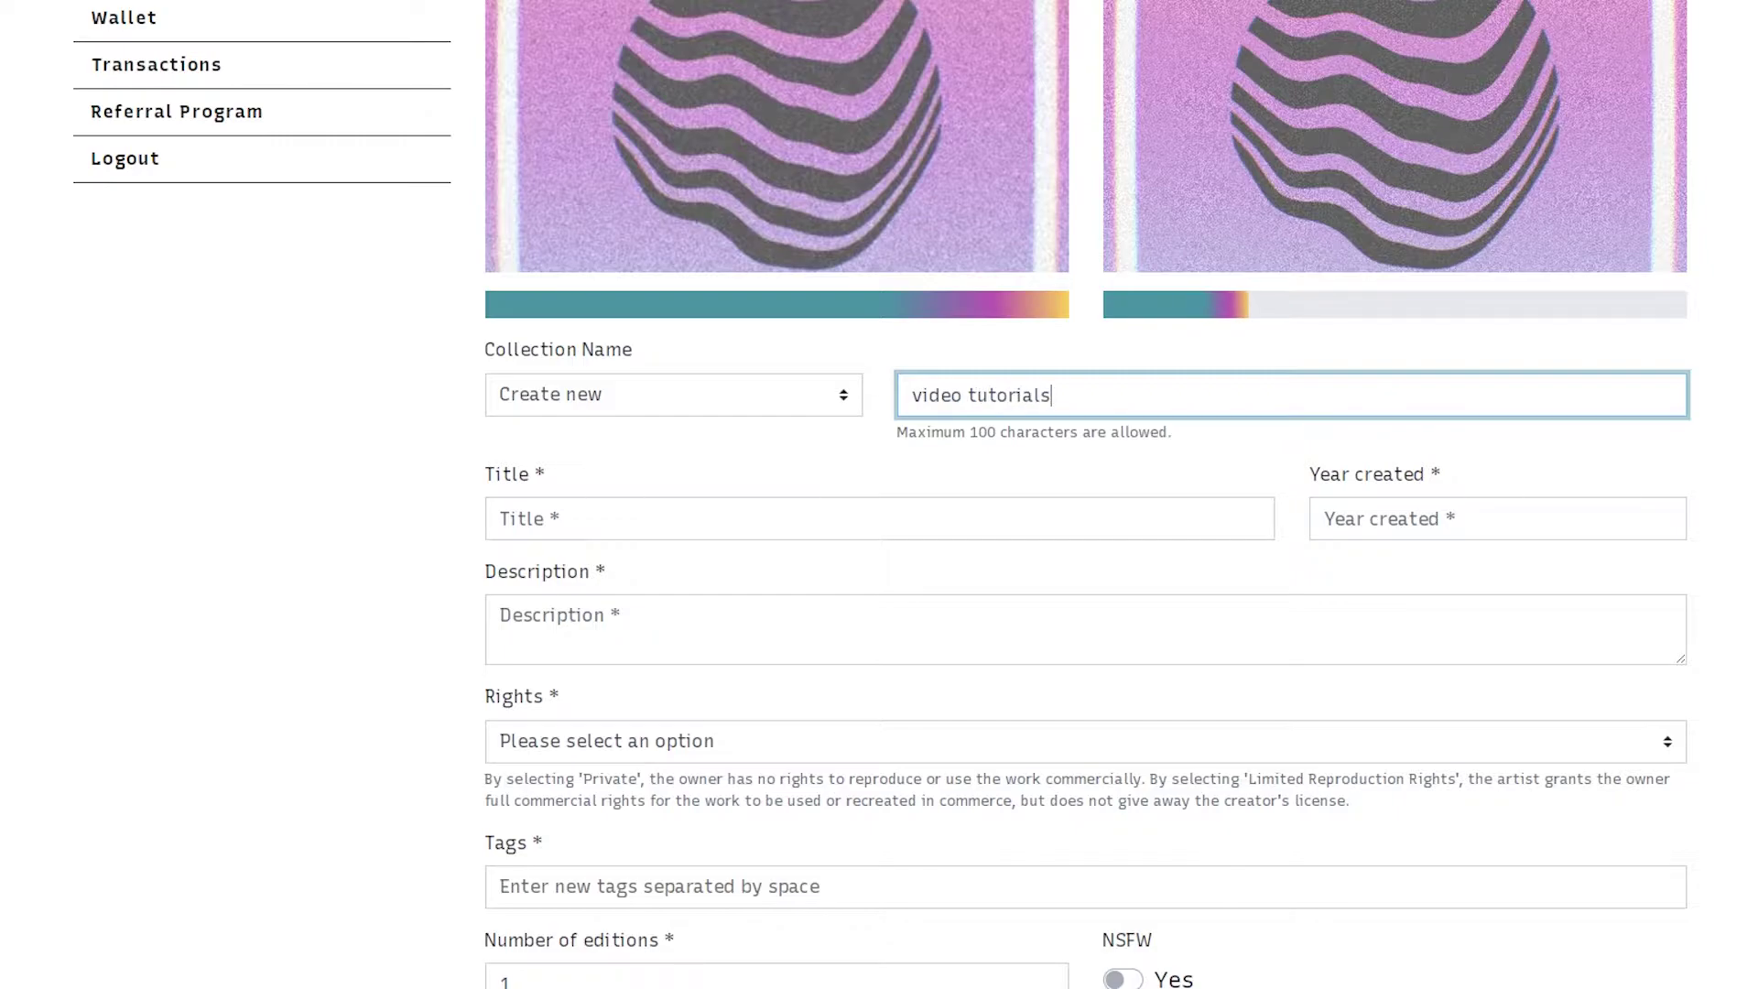
- Enter title 'NFT Showroom / How to tokenize', year 2021 and description 'Tutorial on how to tokenize'
left_click(571, 506)
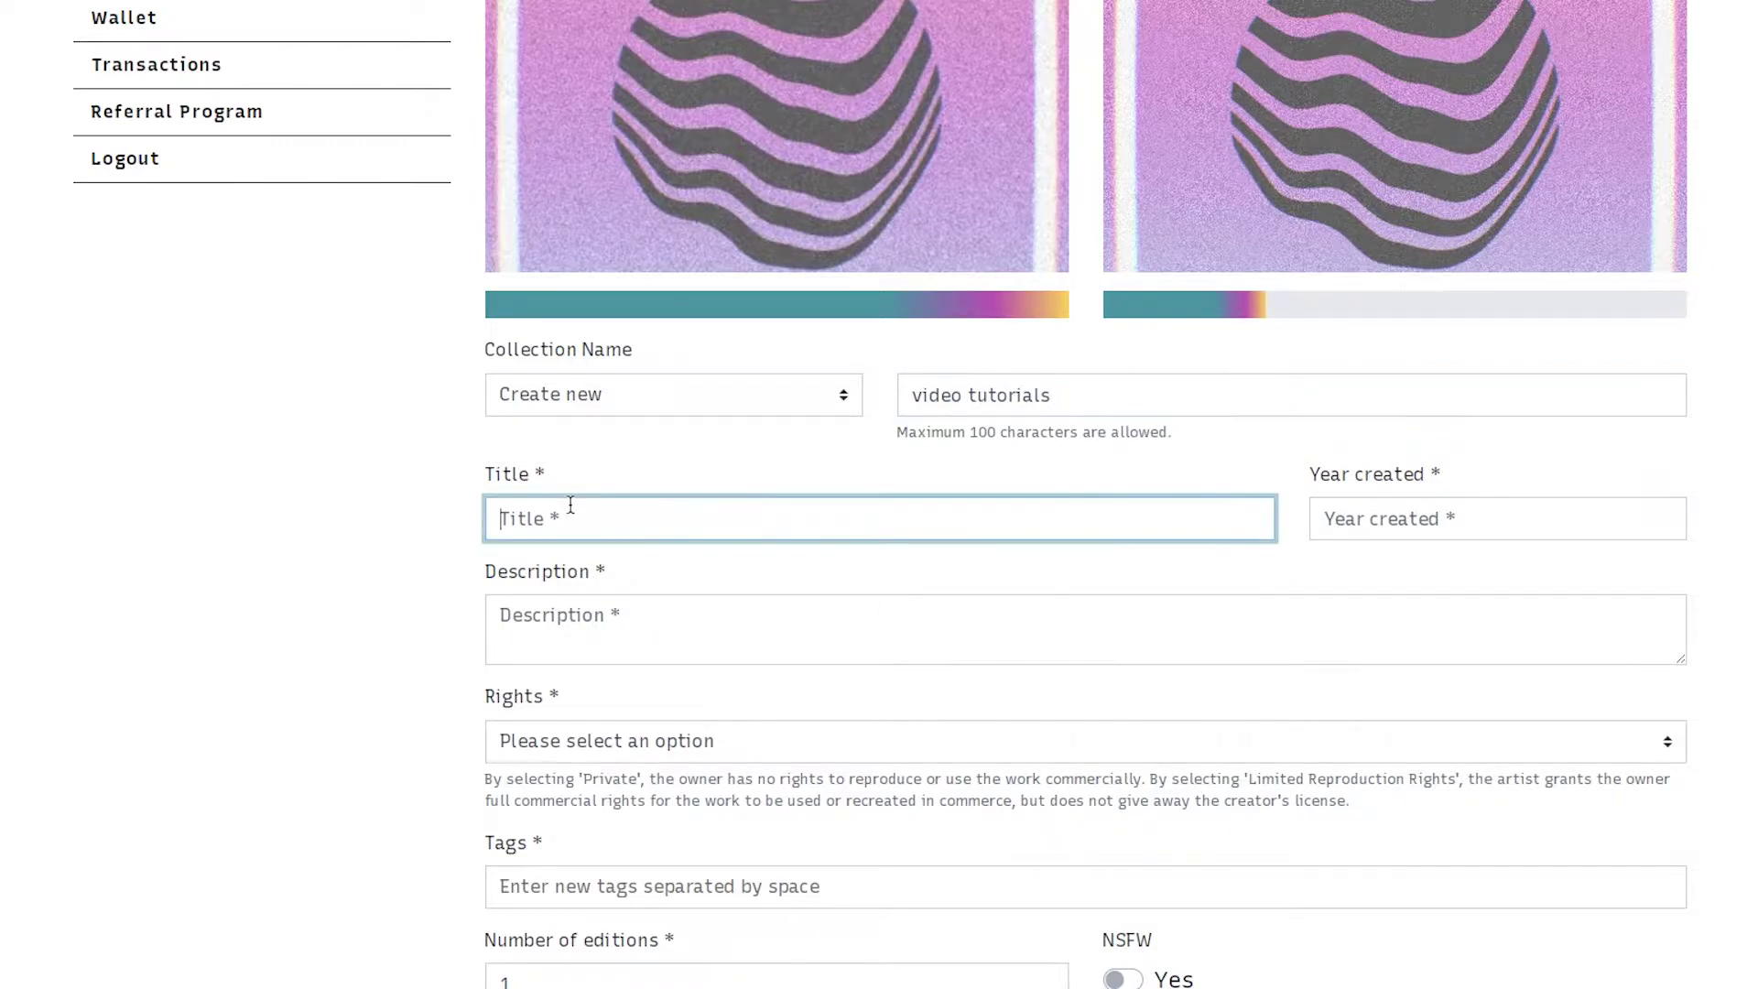
type("NFT Showroo")
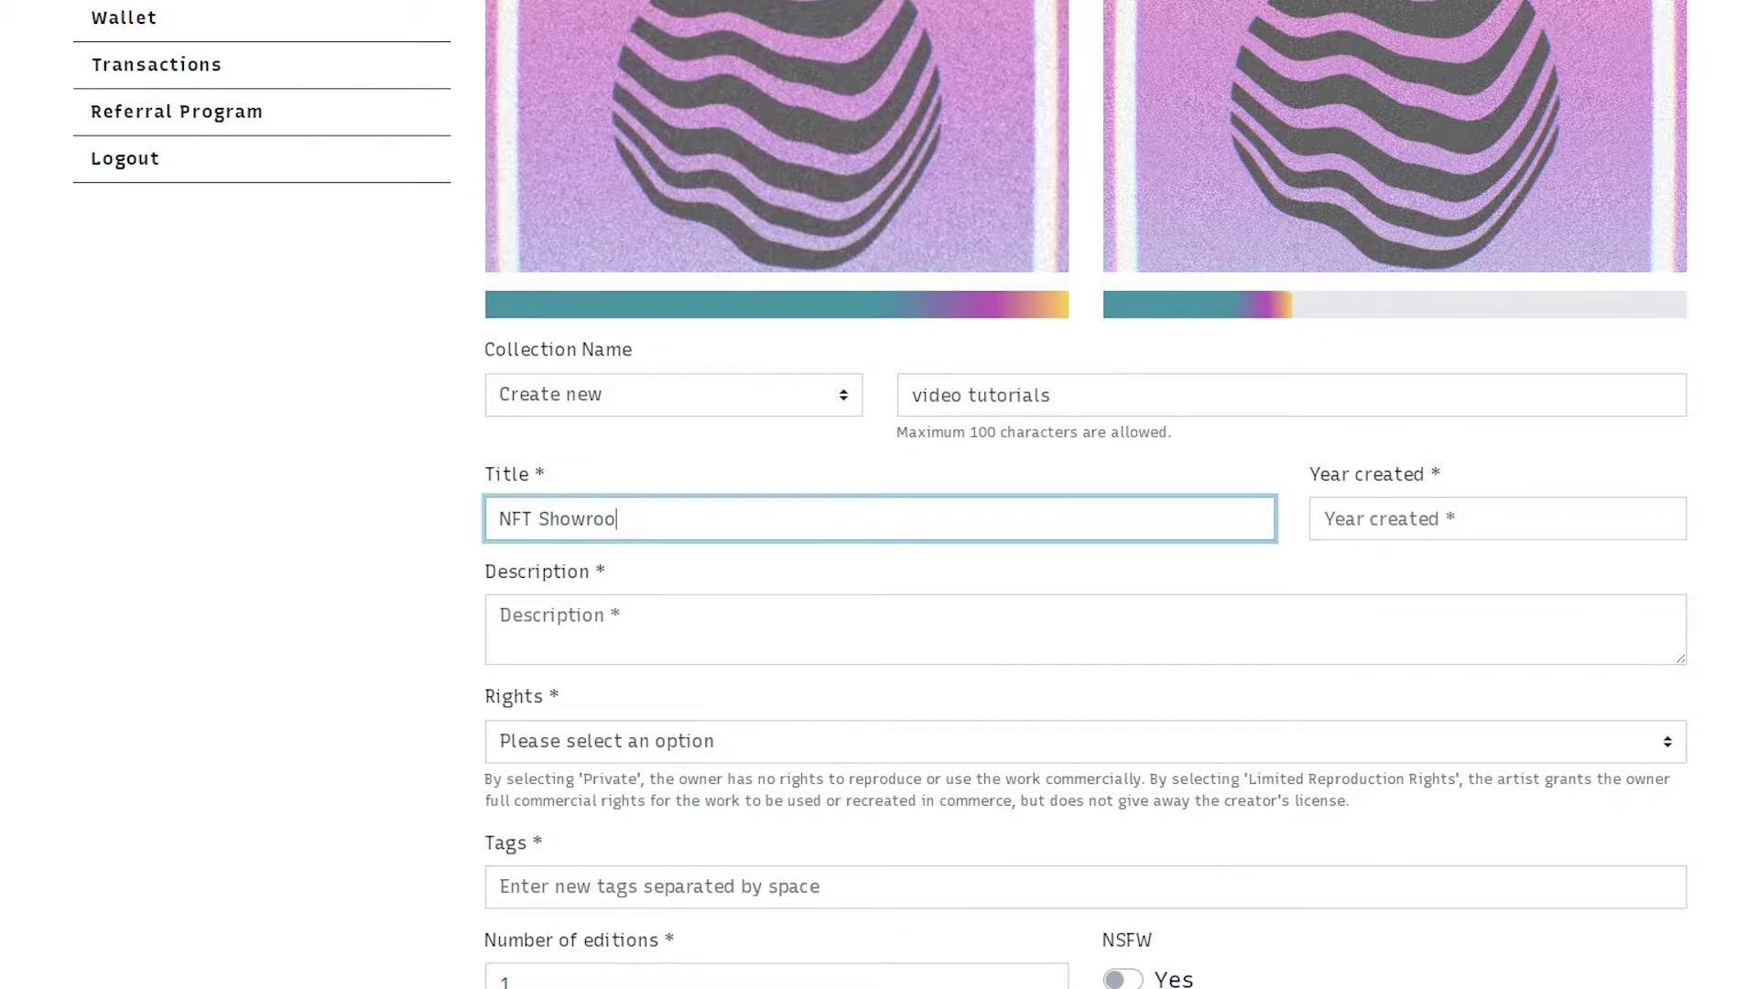
type("m / How to token")
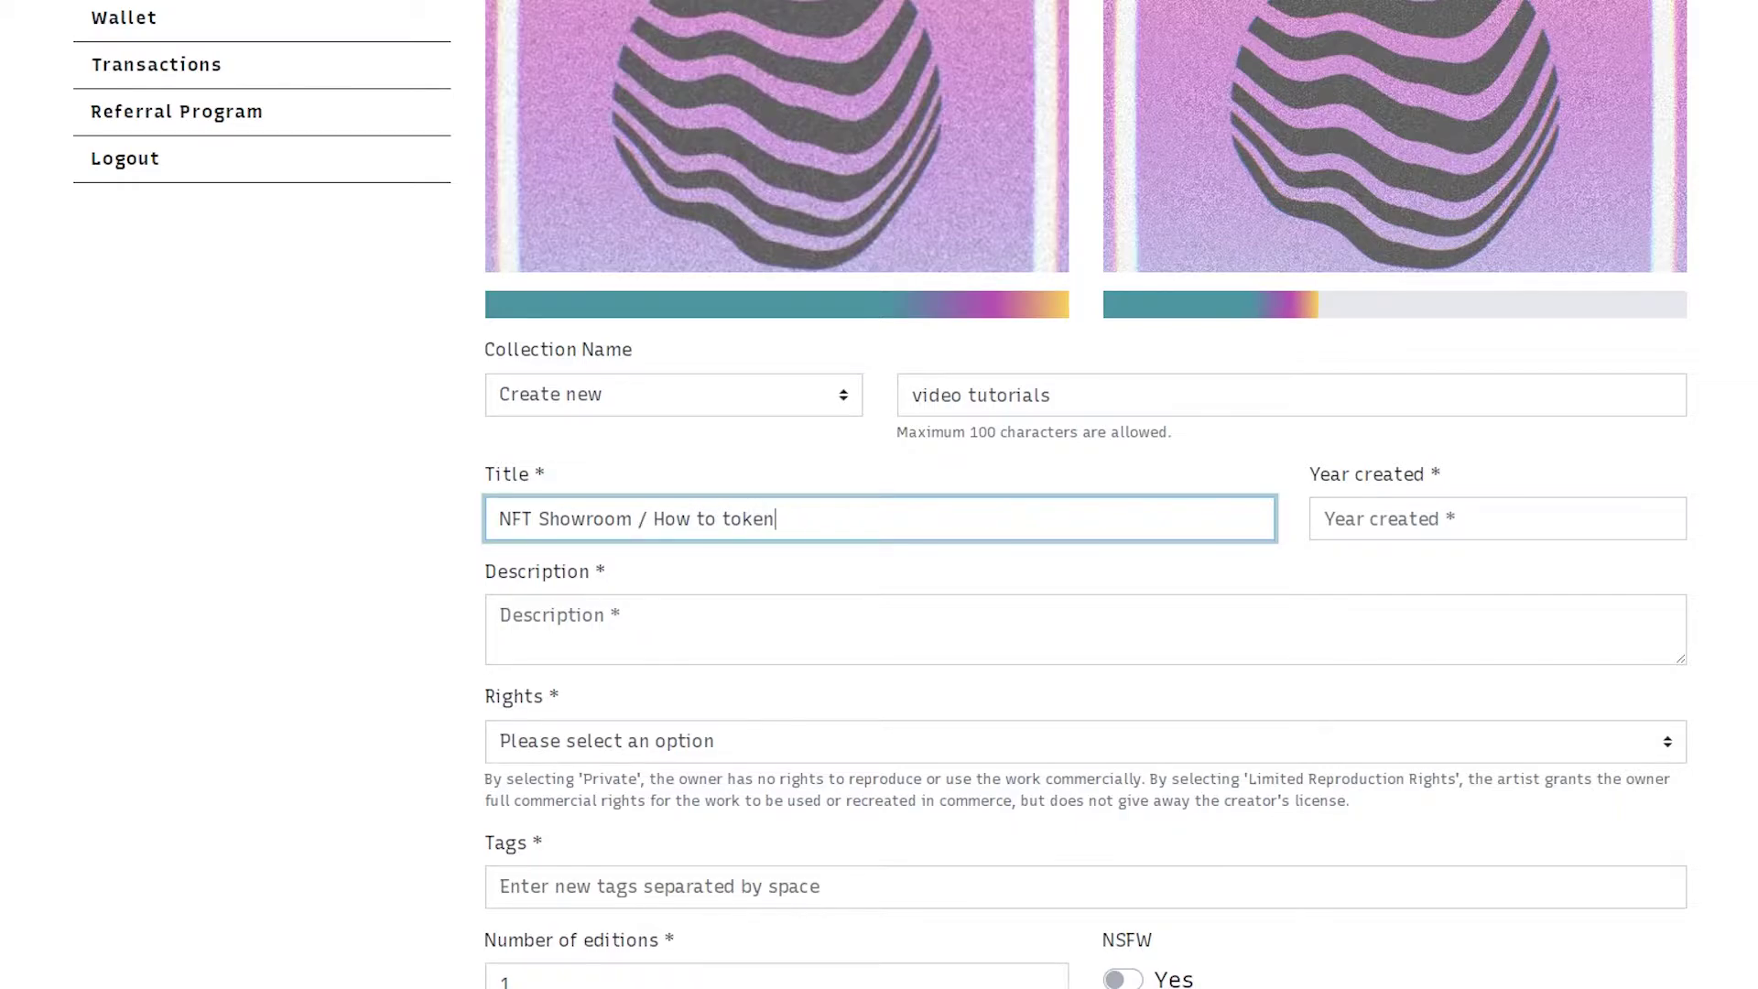
type("ize")
left_click(1475, 519)
type("2021")
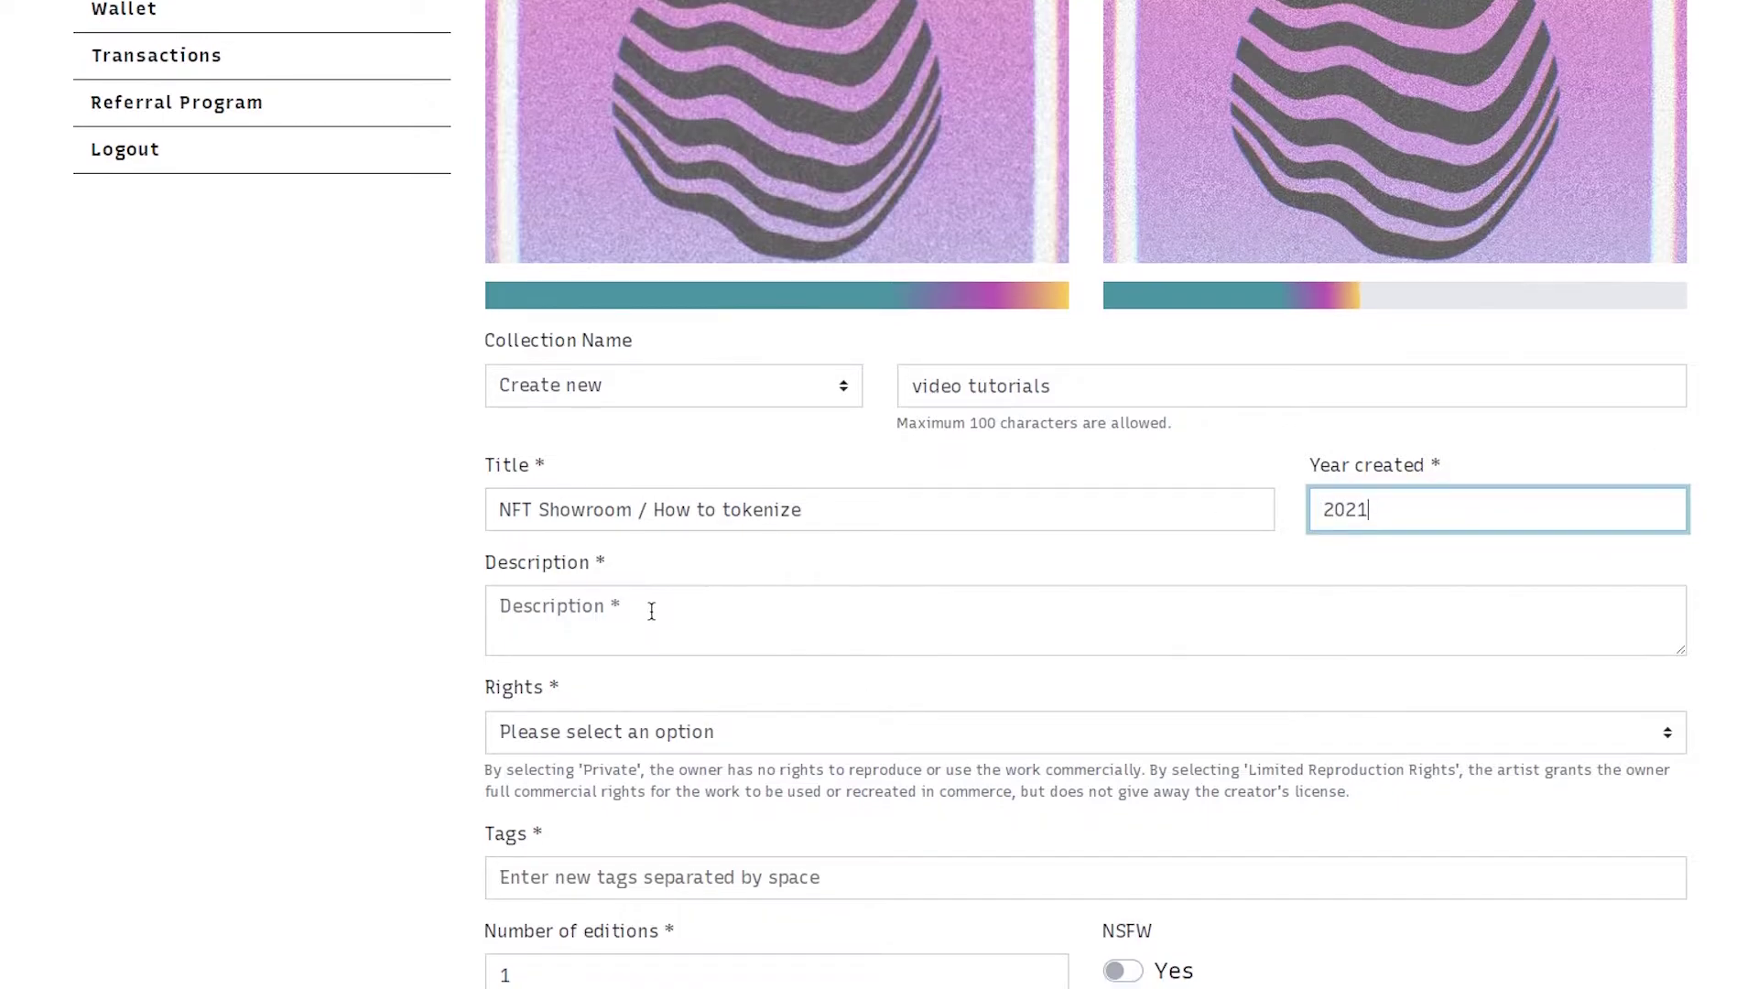
left_click(655, 622)
type("Tut")
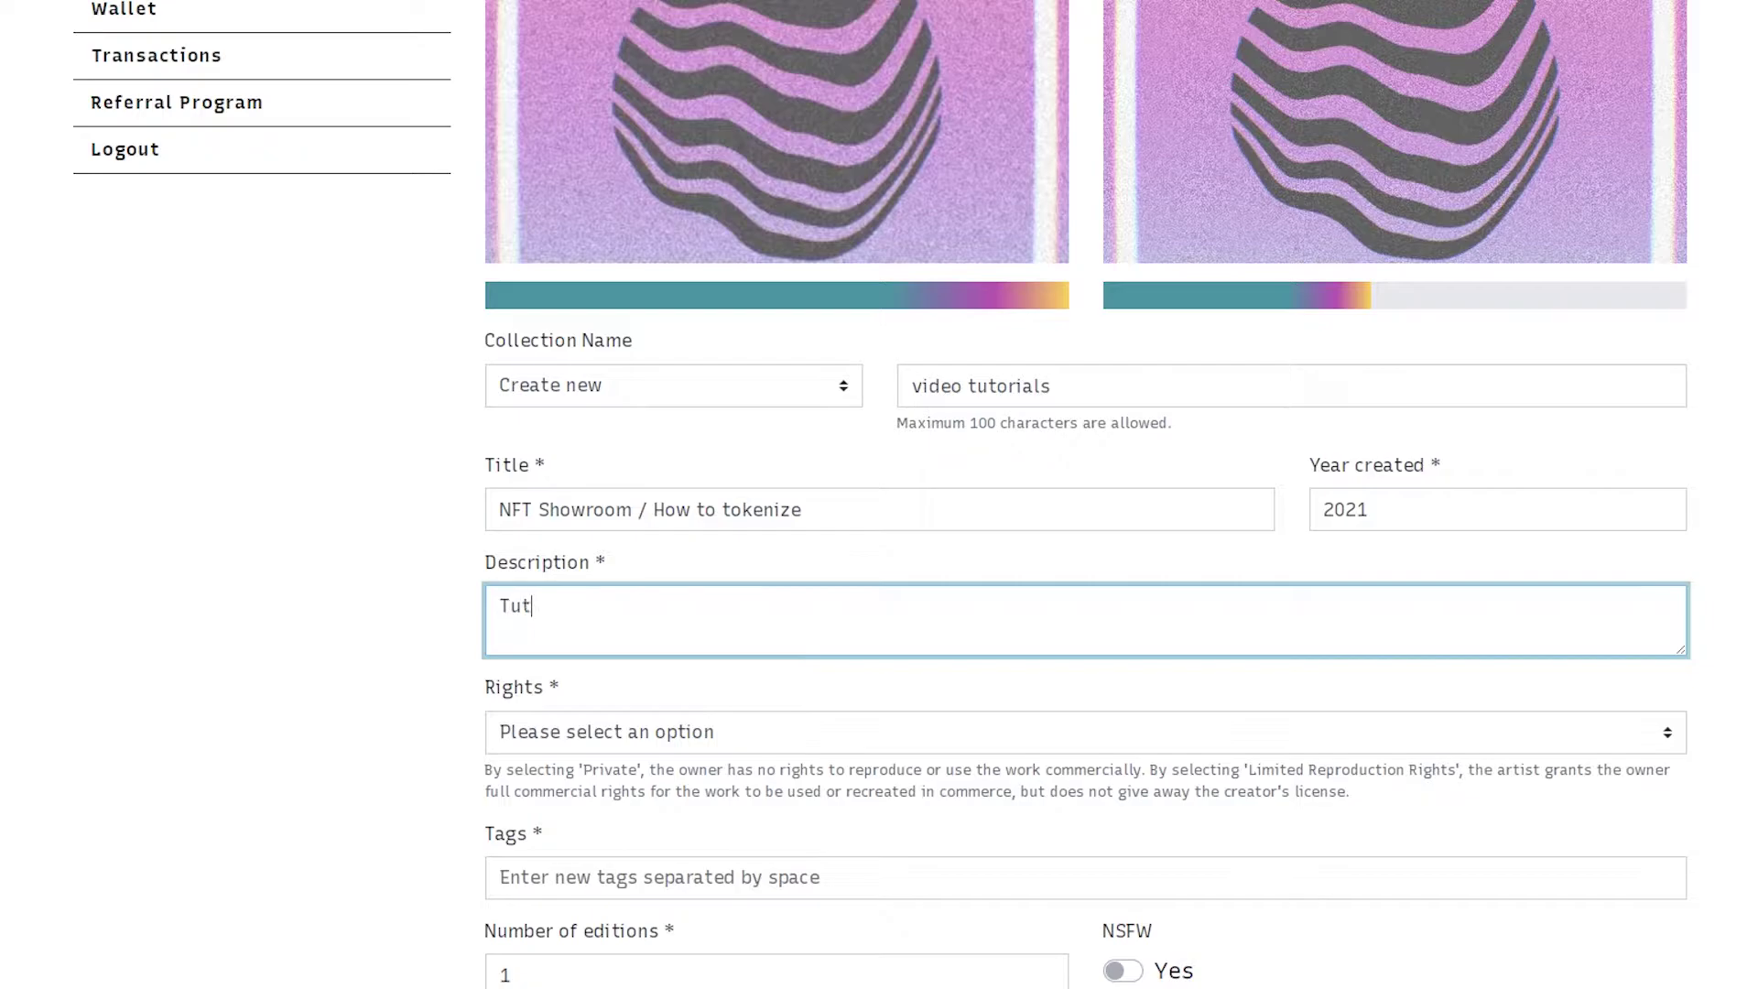
type("orial on")
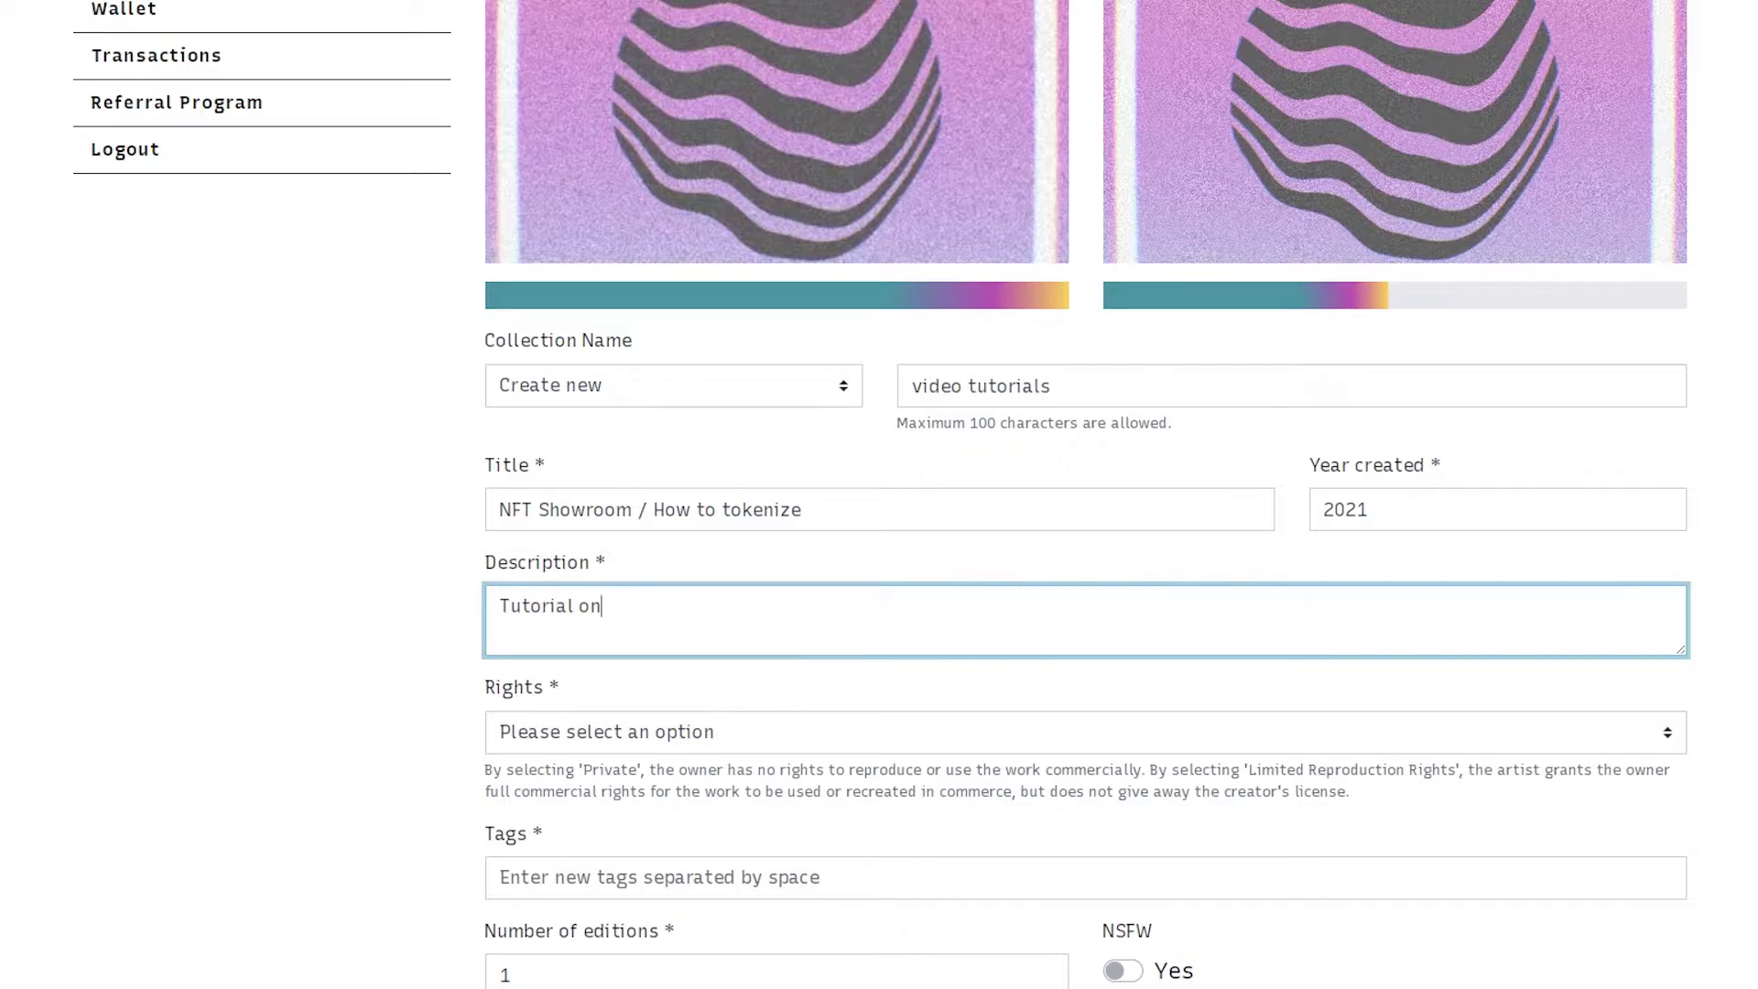
type(" how to tokeni")
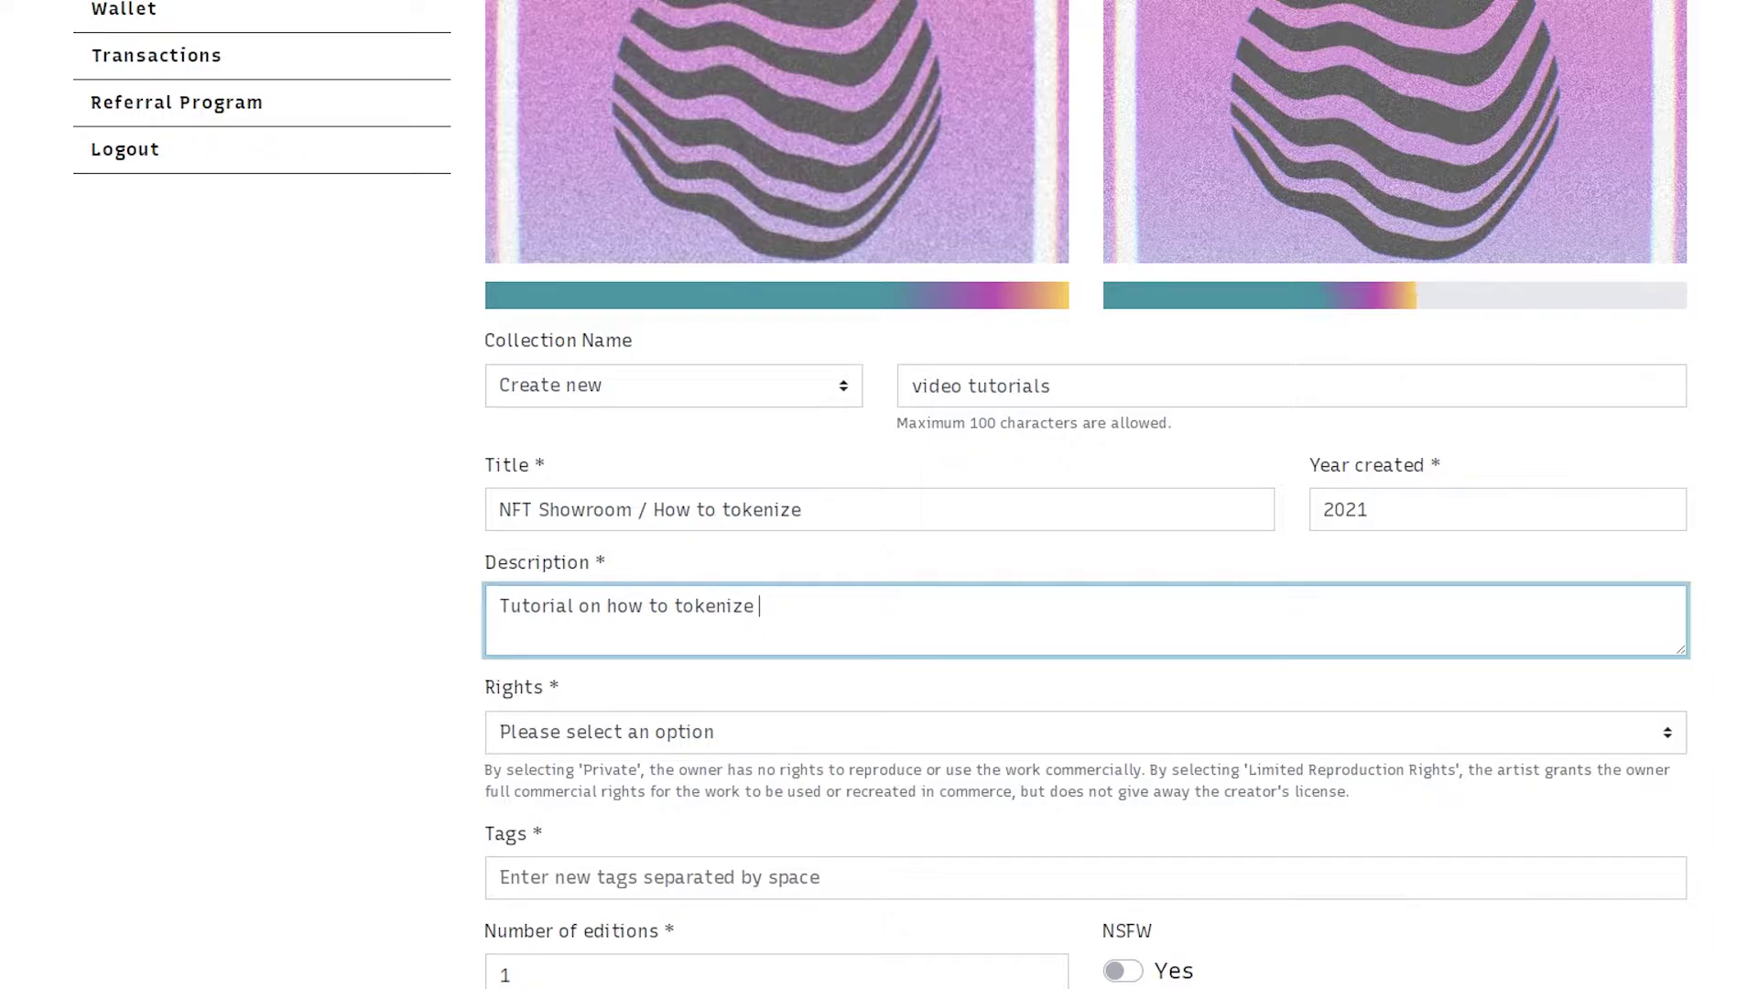
type("ze")
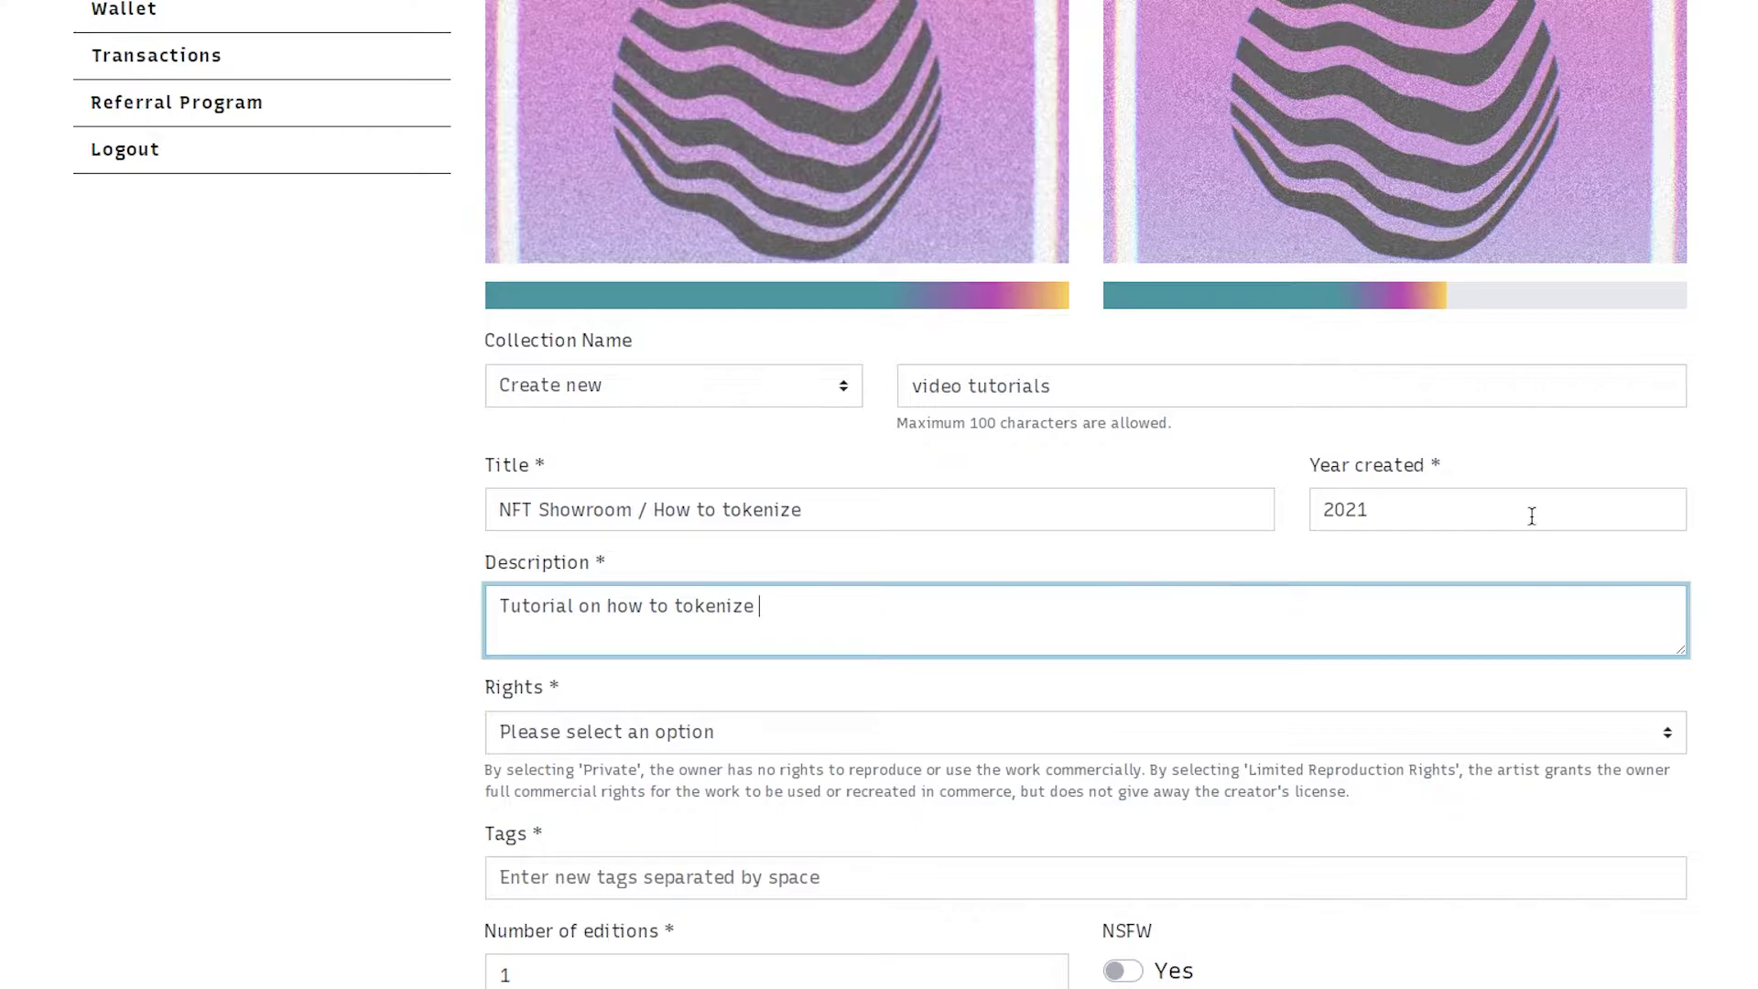
scroll(1145, 710, "down", 1)
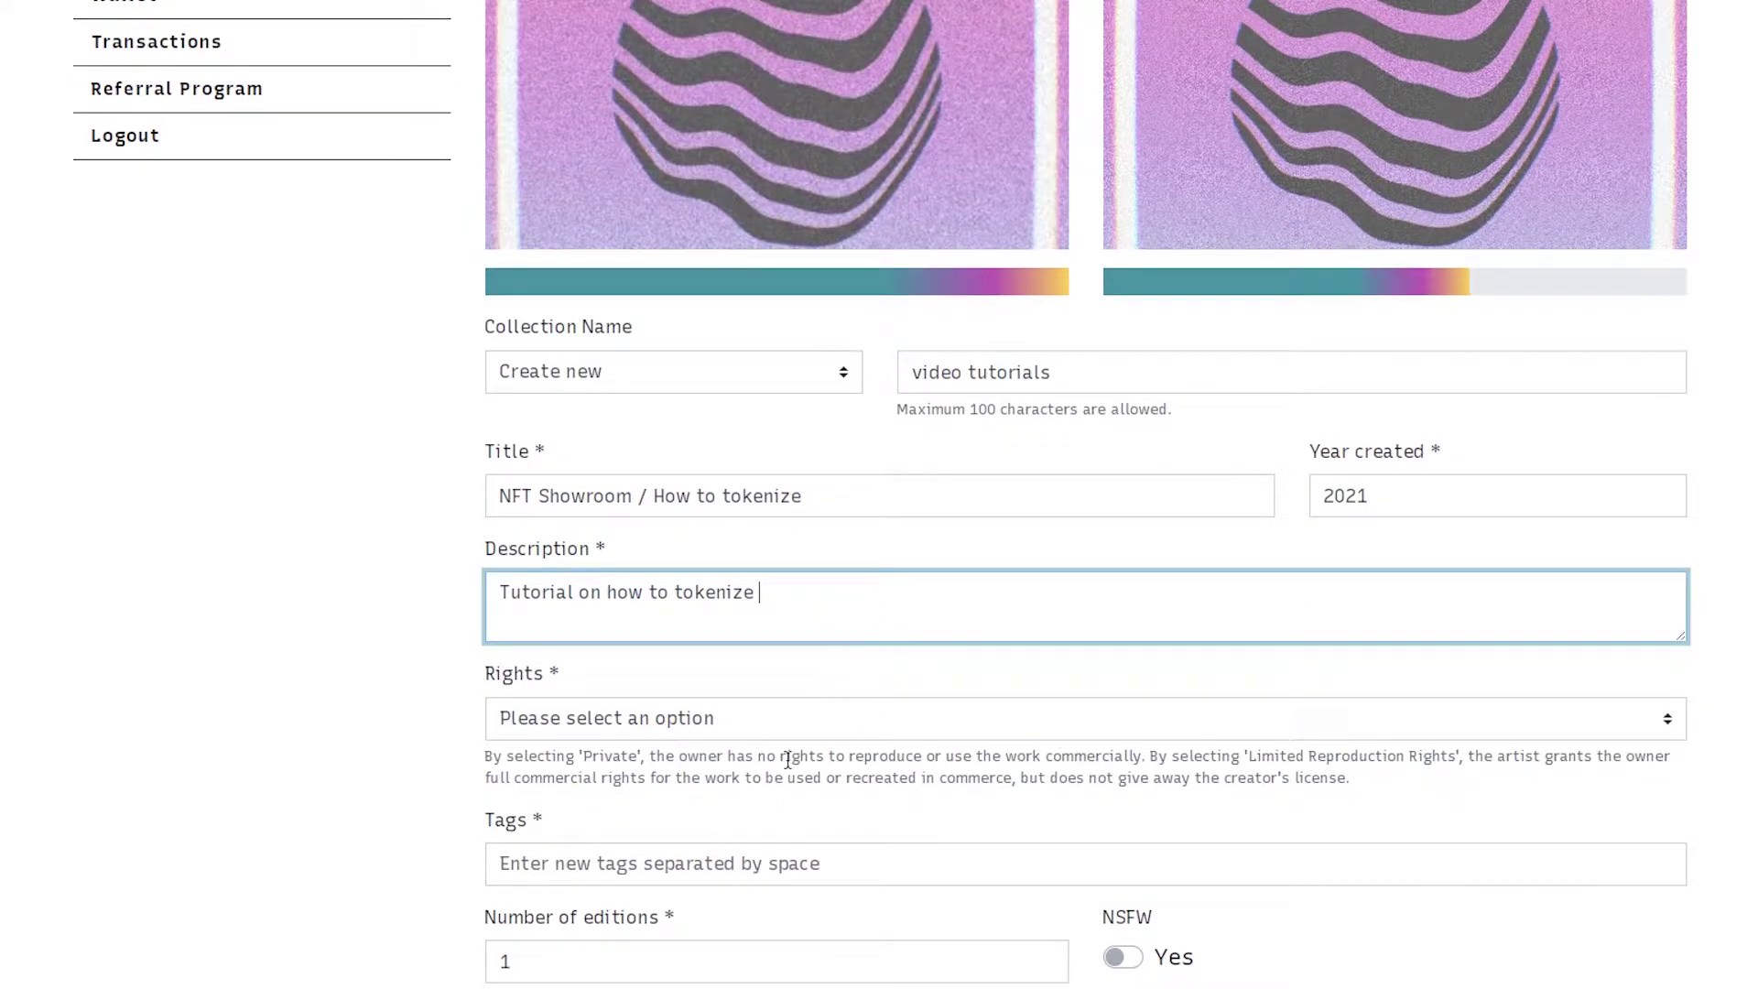
- Pick Private rights, try Limited Reproduction Rights, then revert to Private
left_click(791, 717)
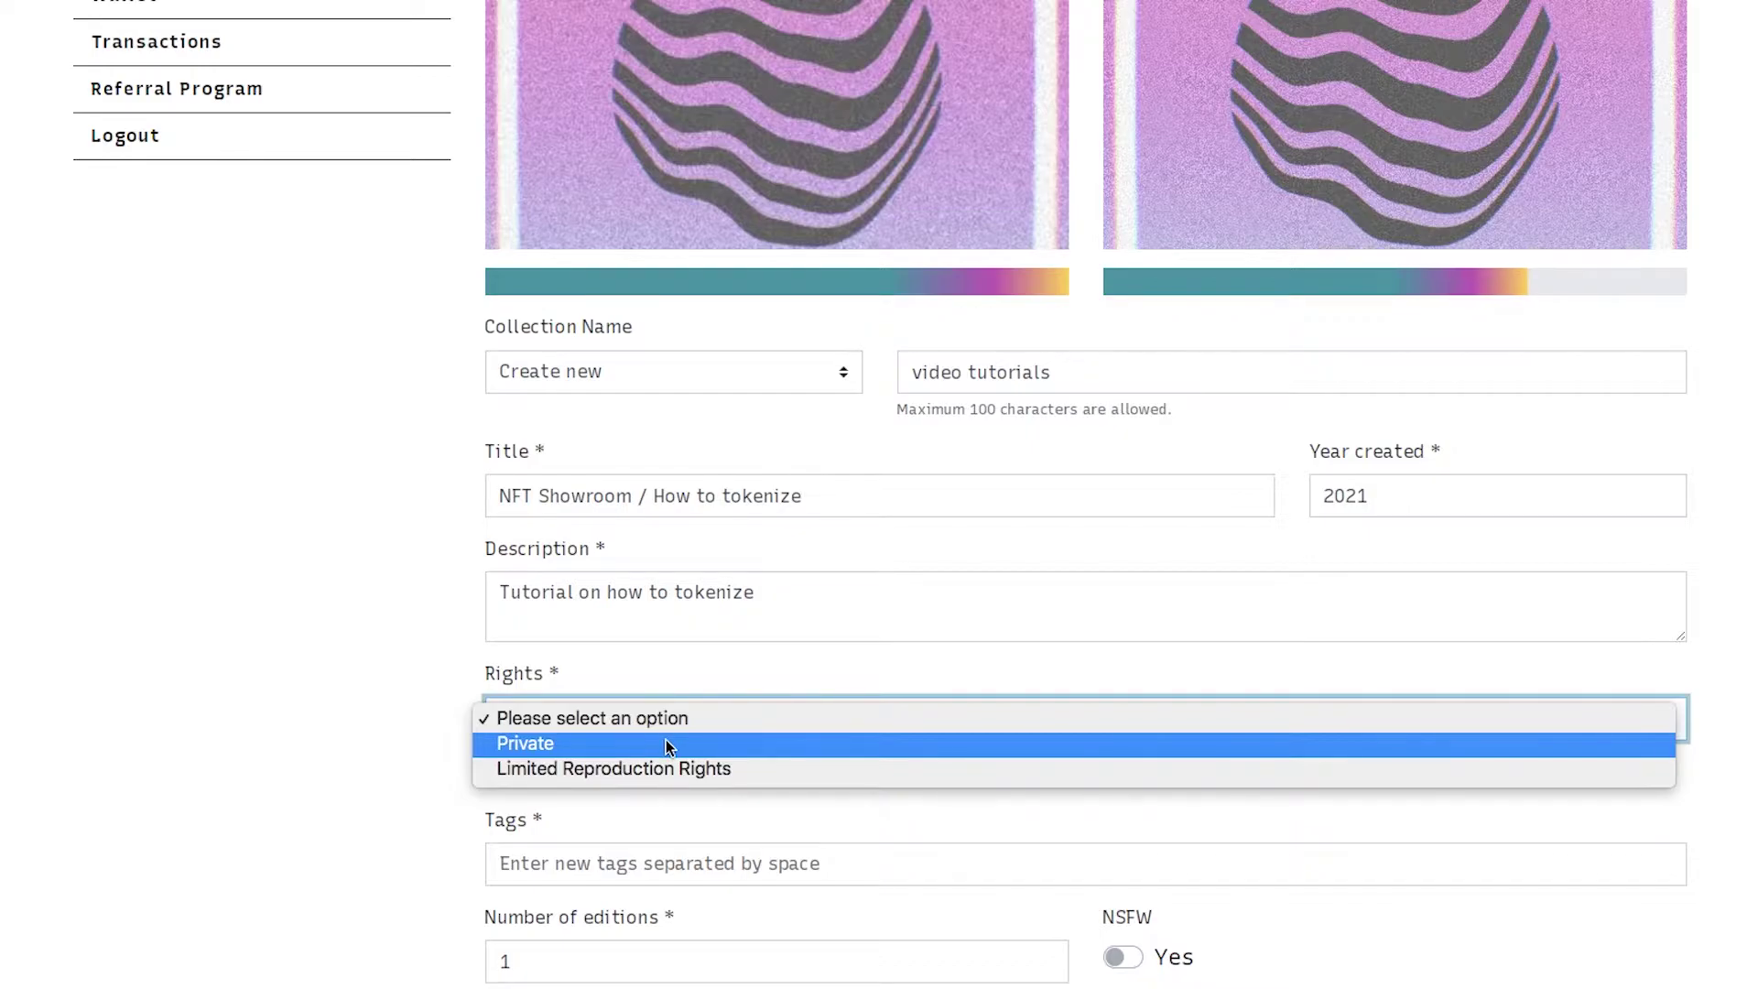
left_click(718, 745)
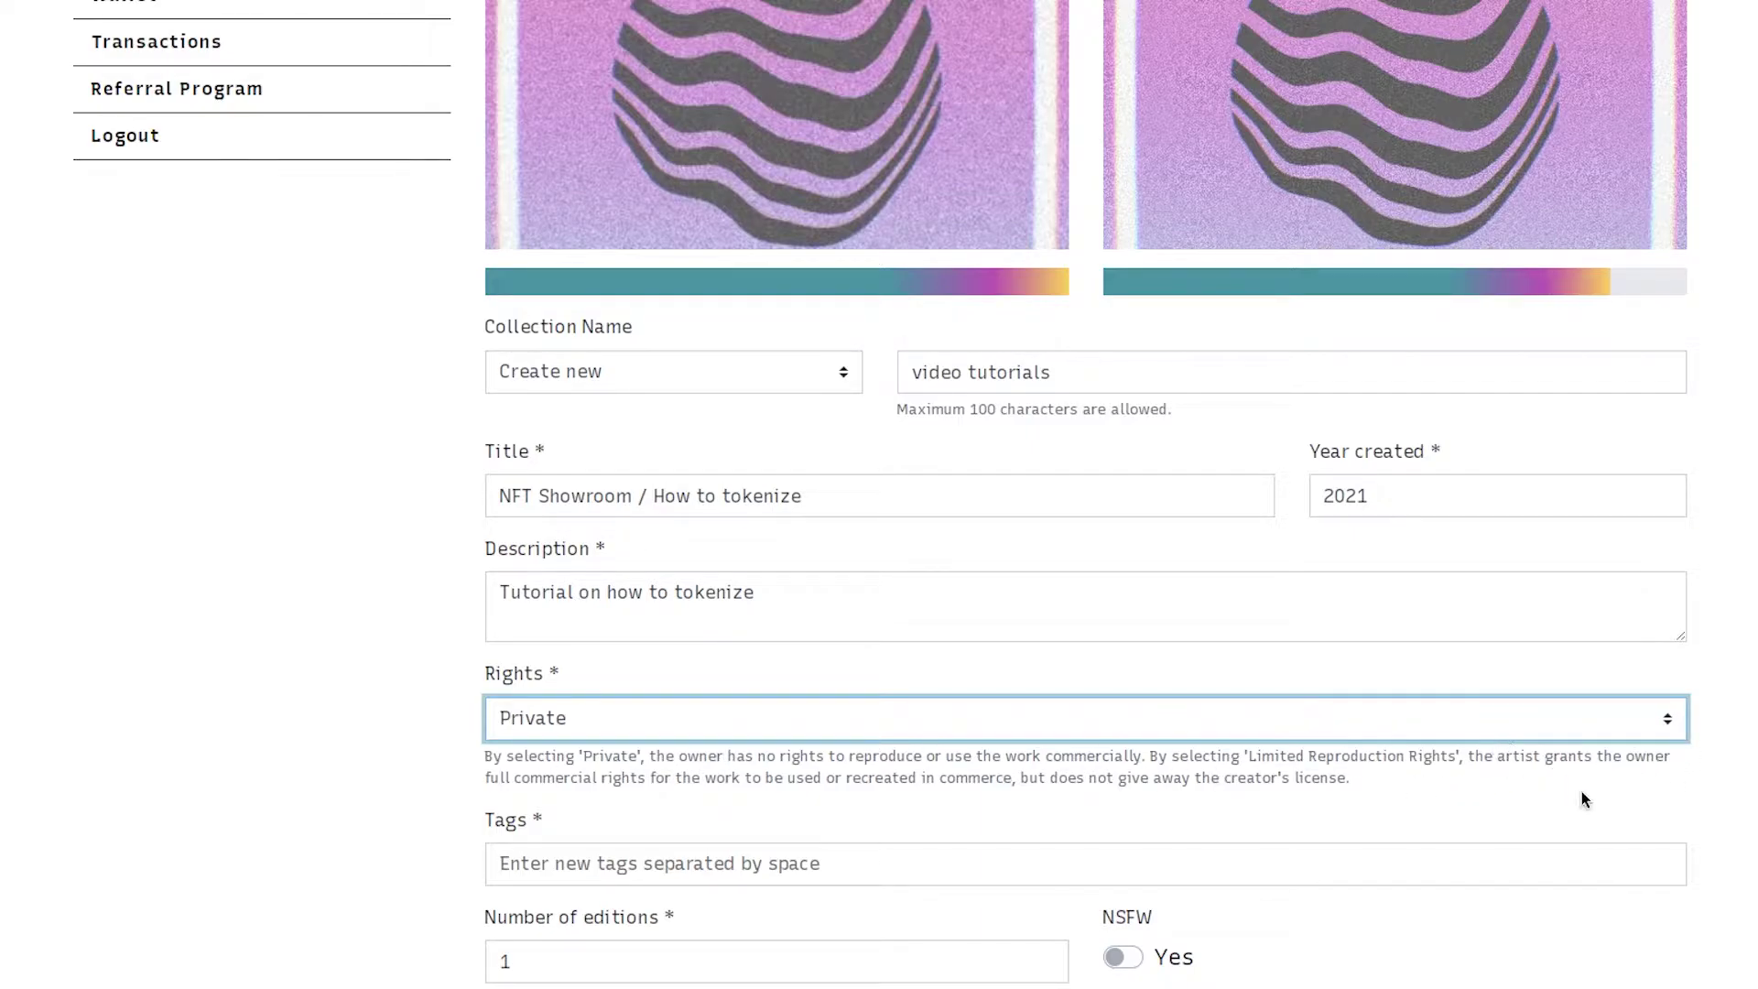
scroll(1581, 799, "down", 1)
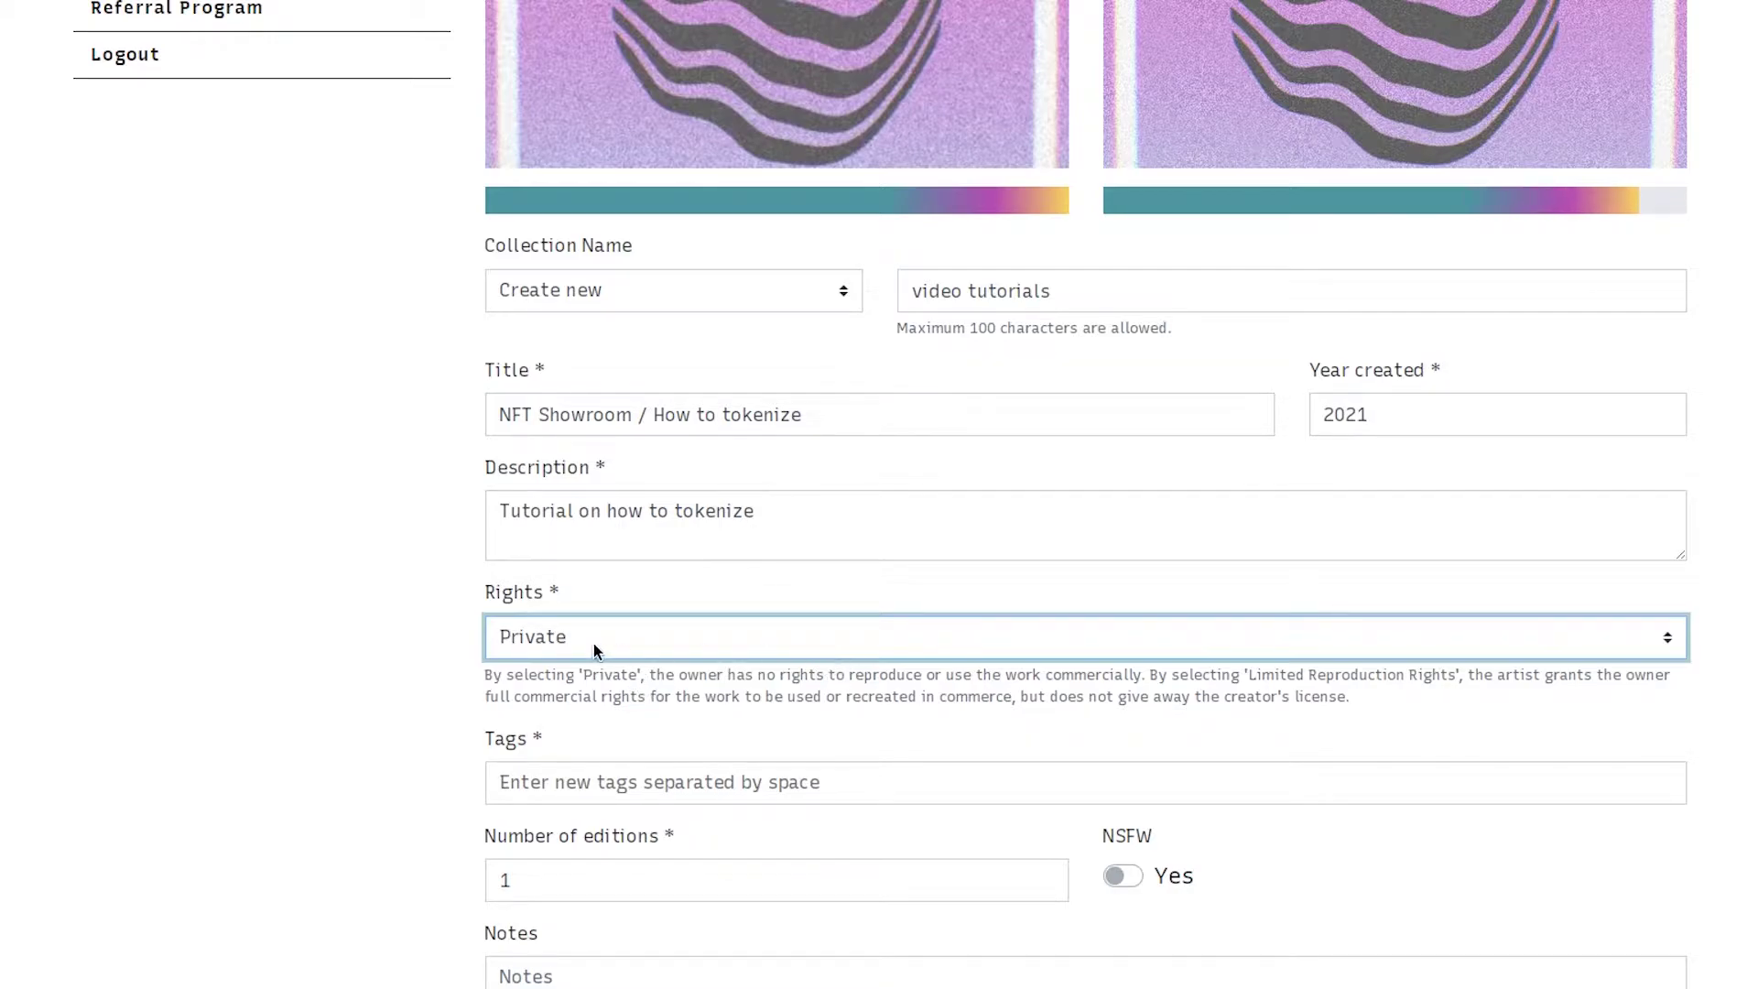
left_click(654, 641)
left_click(650, 663)
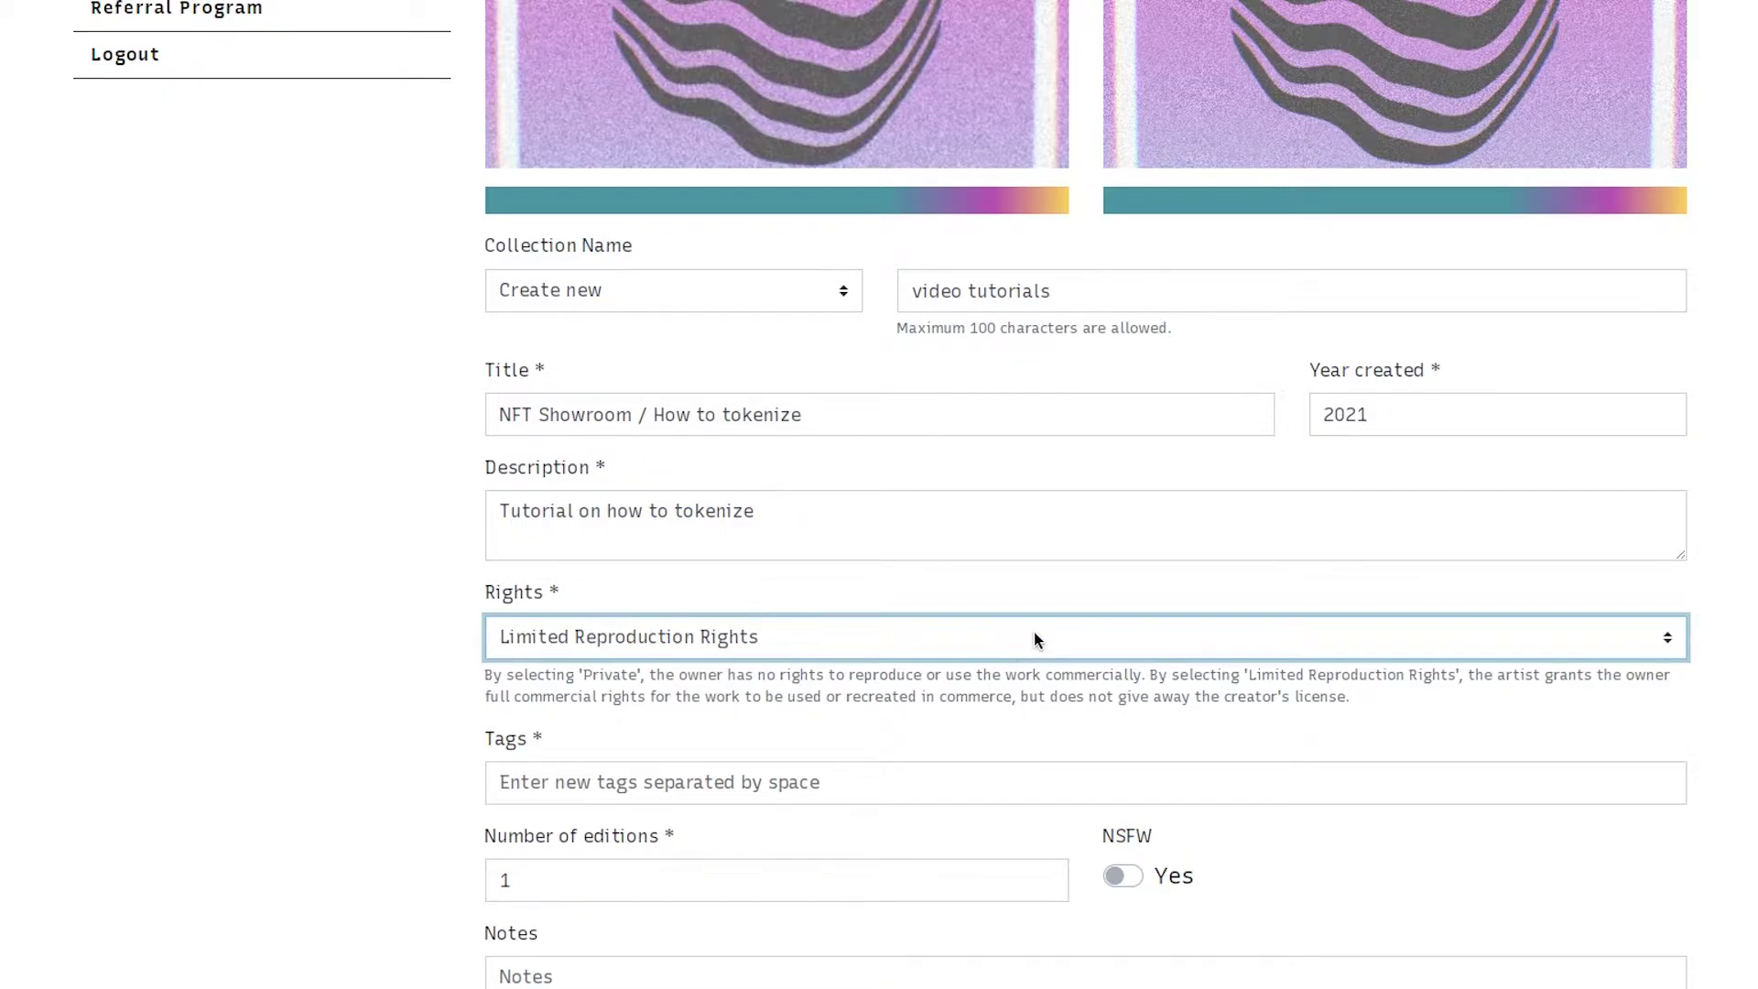
key("Up")
left_click(1728, 660)
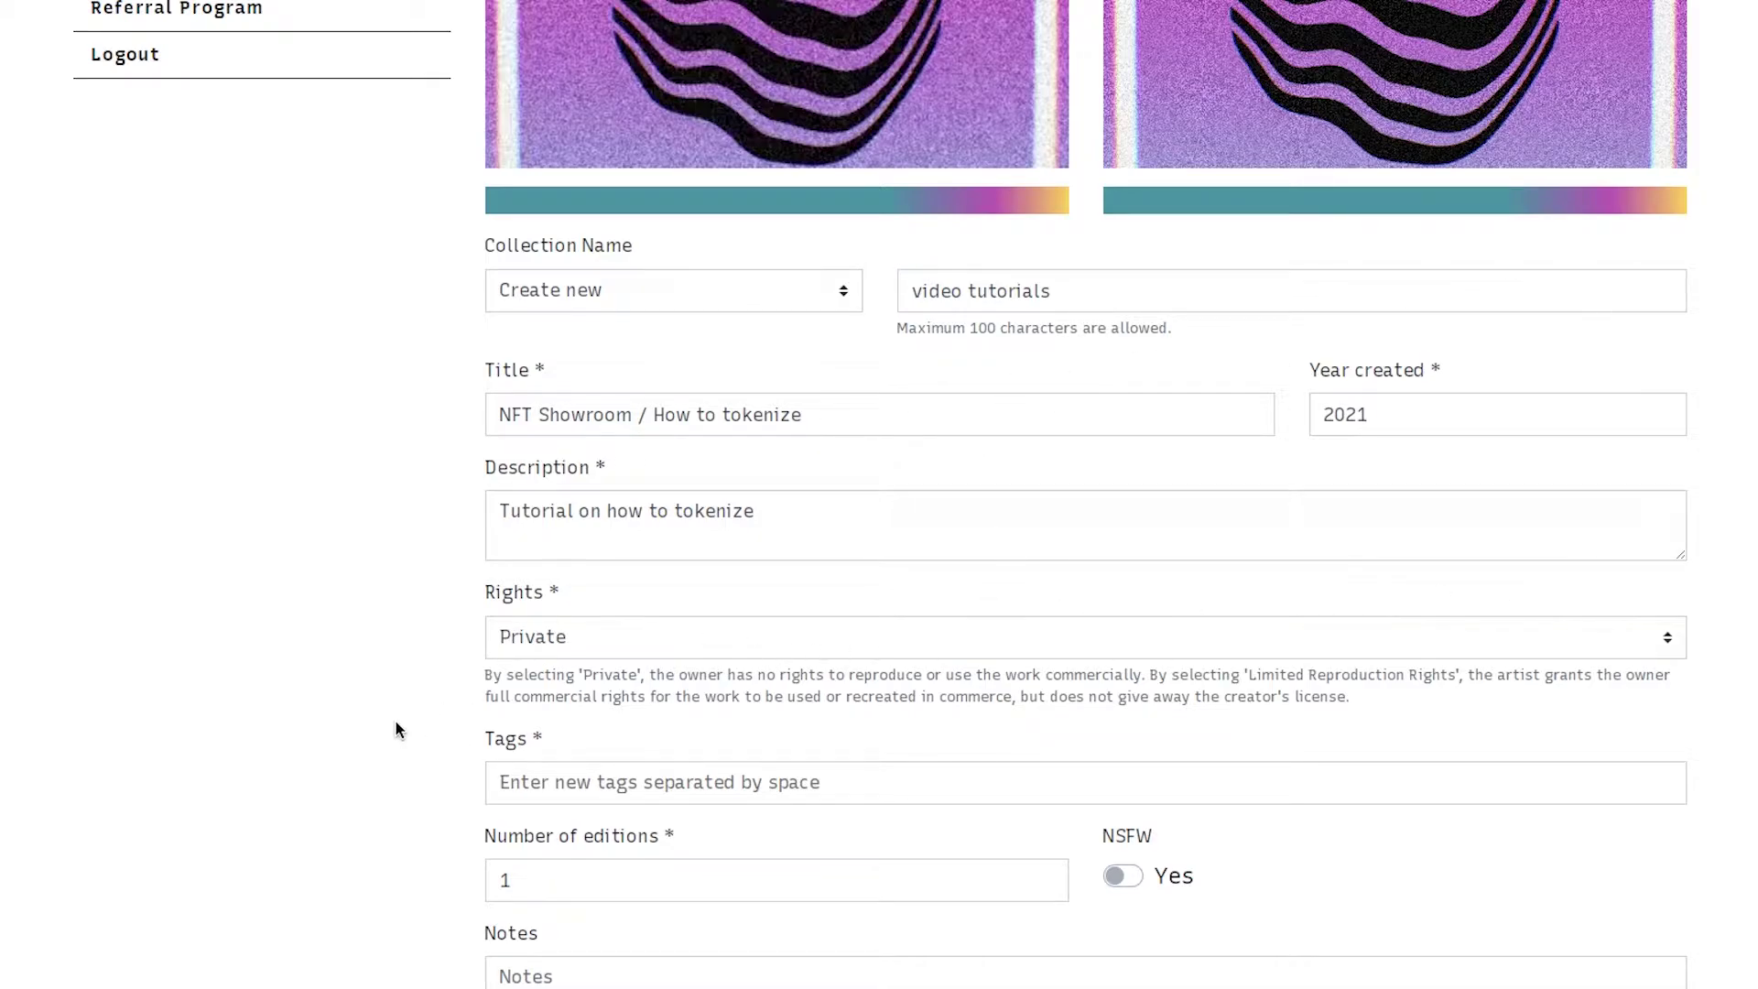
scroll(397, 727, "down", 2)
- Paste the tags video, mp4, tutorial and rainbow into the Tags field
left_click(605, 597)
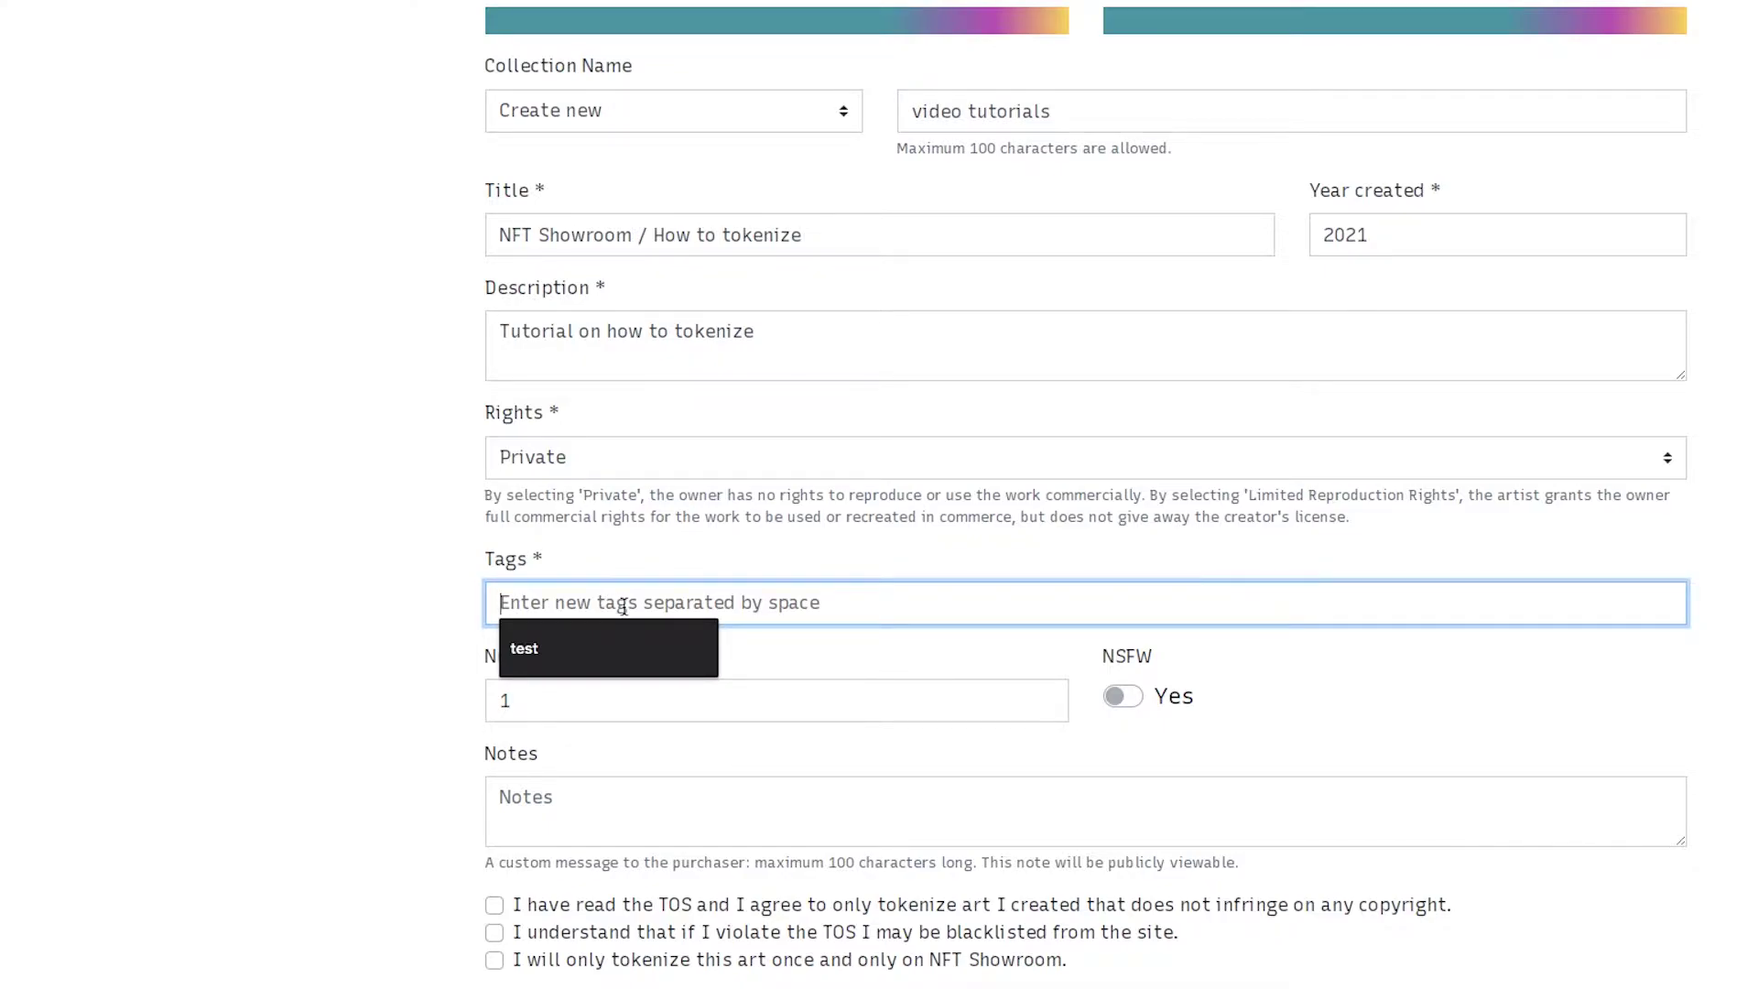
type("video mp4 tutorial rainbow")
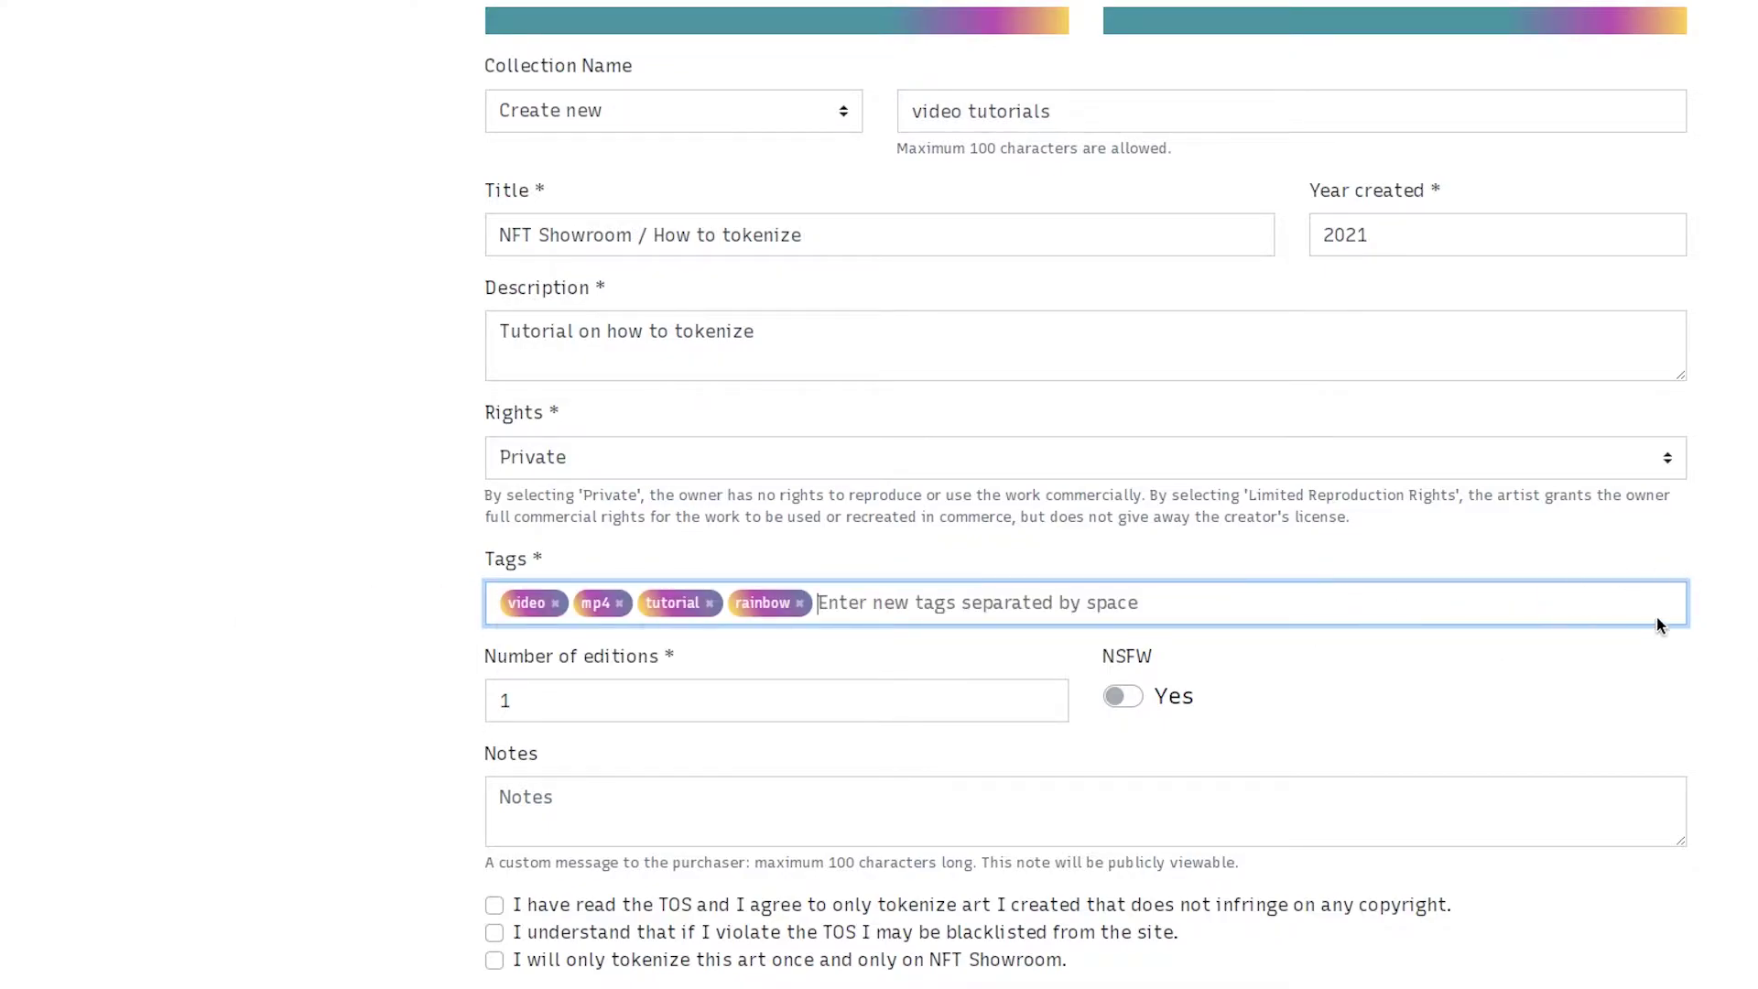
scroll(464, 545, "up", 10)
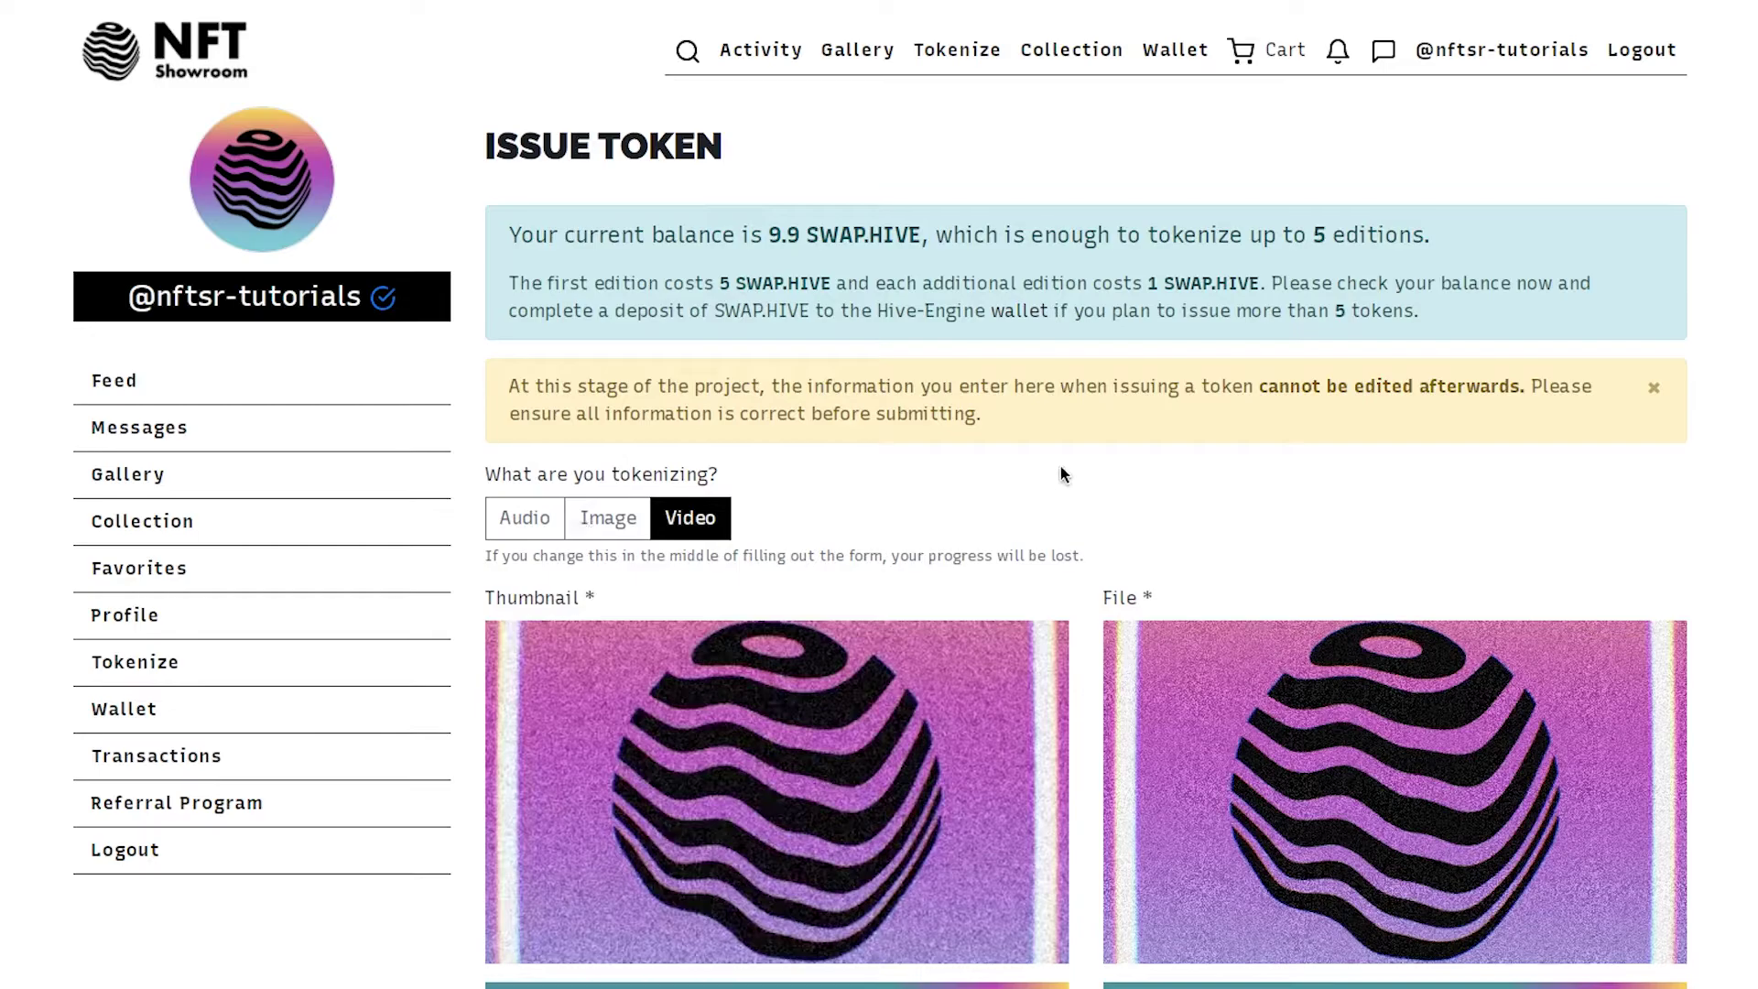
scroll(1744, 641, "down", 5)
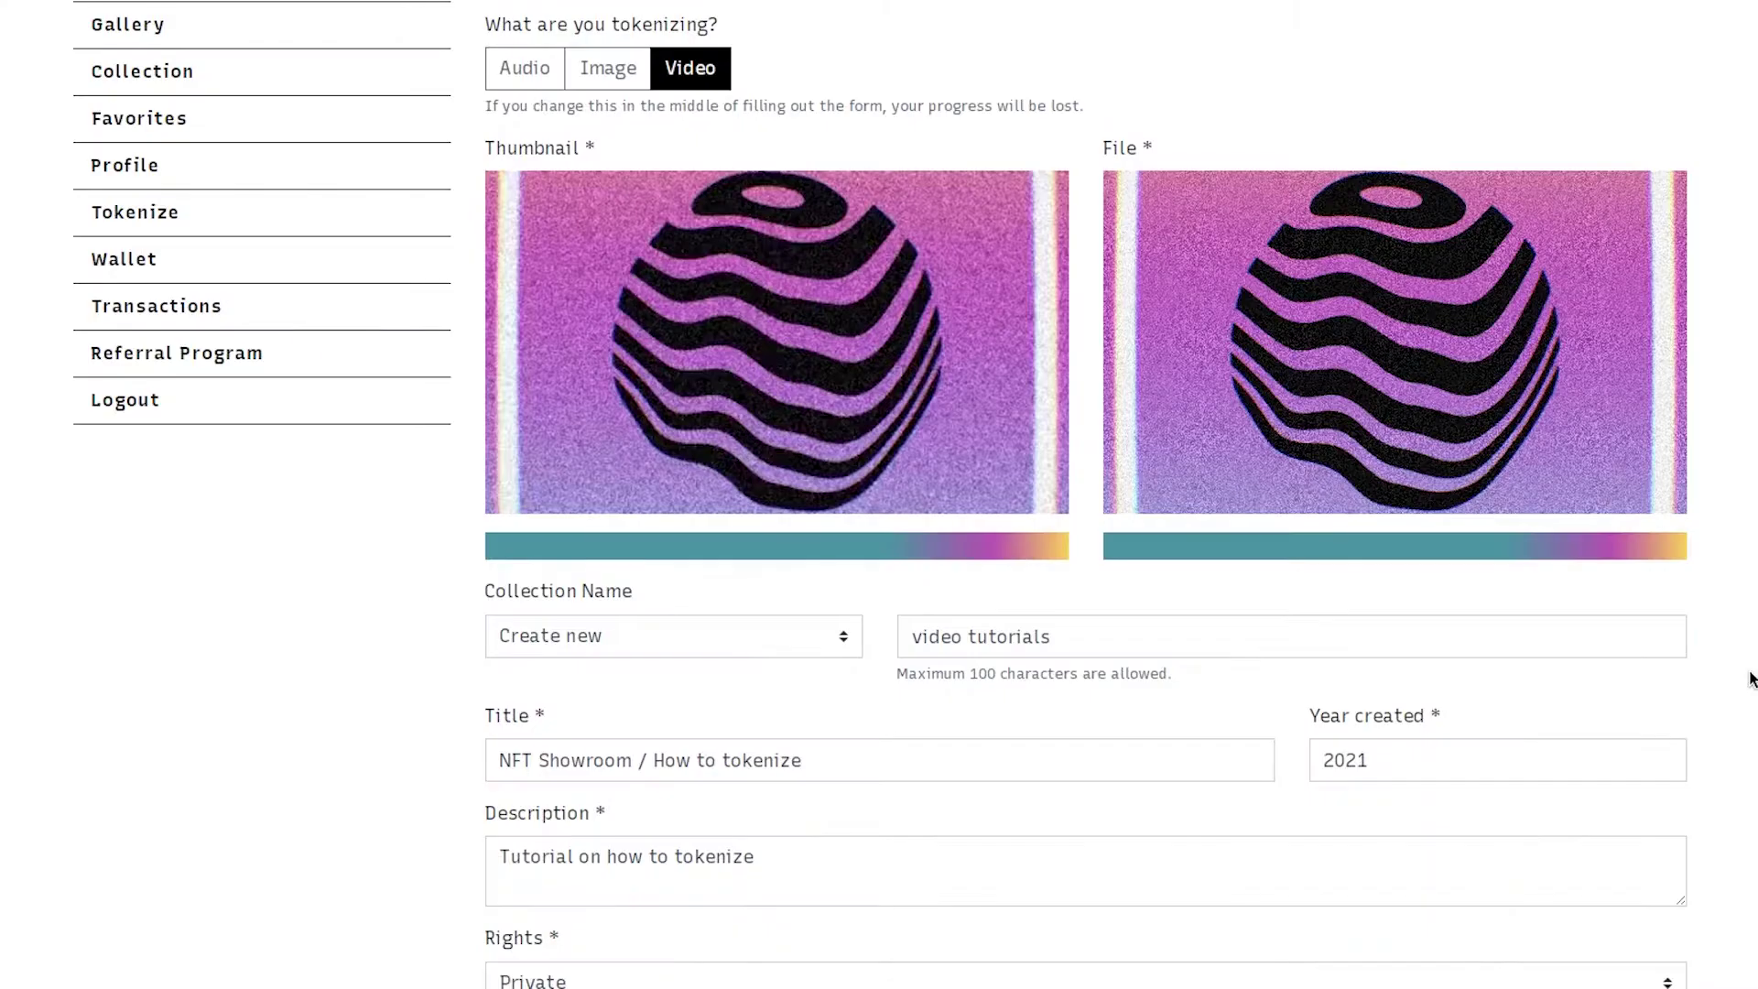
scroll(1751, 679, "down", 5)
scroll(1751, 678, "down", 2)
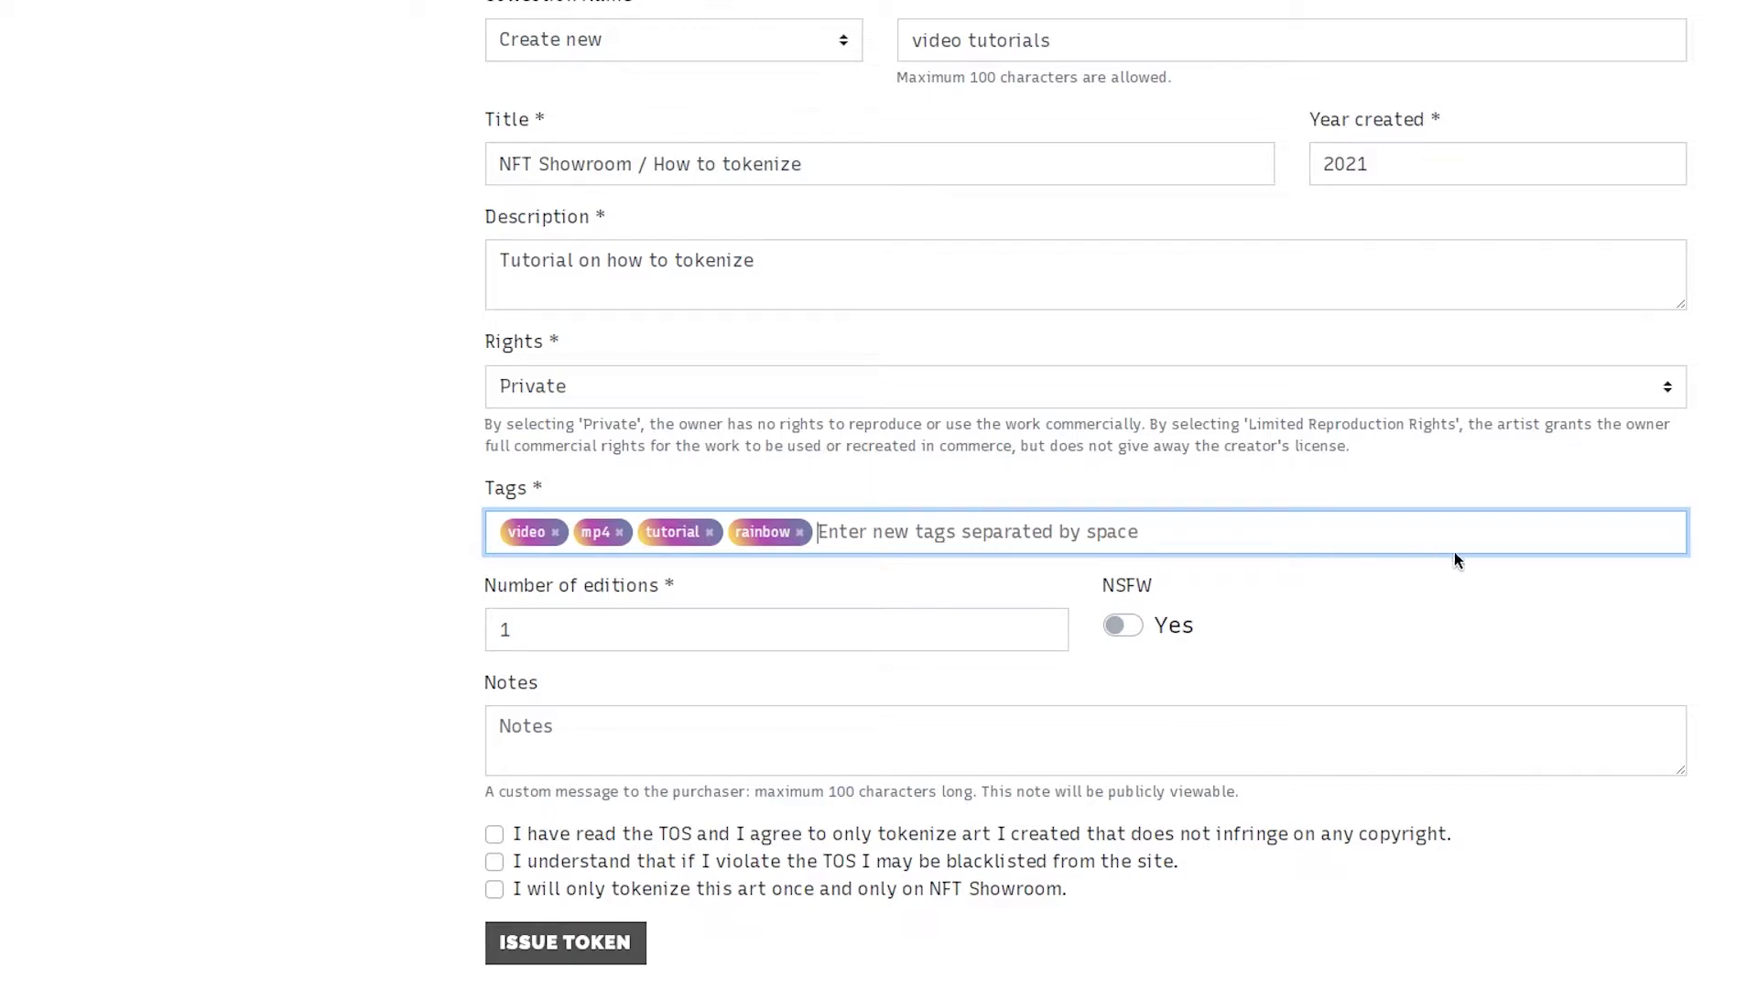
scroll(1540, 600, "down", 2)
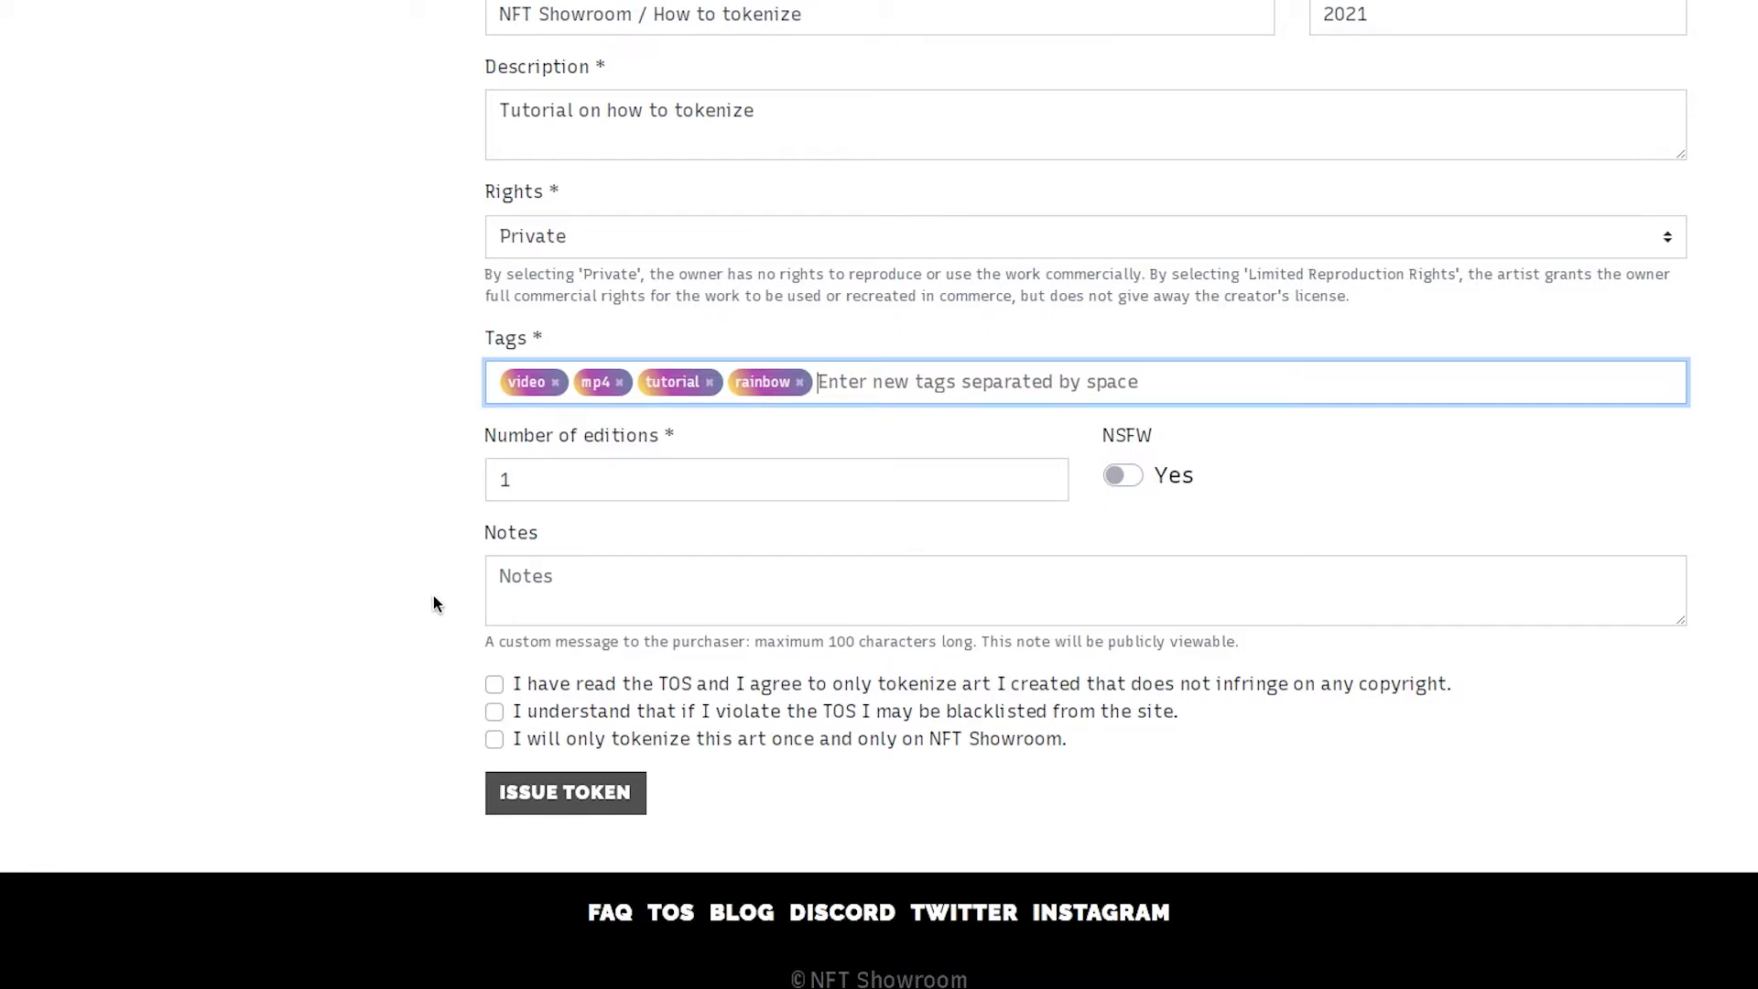
scroll(436, 602, "down", 1)
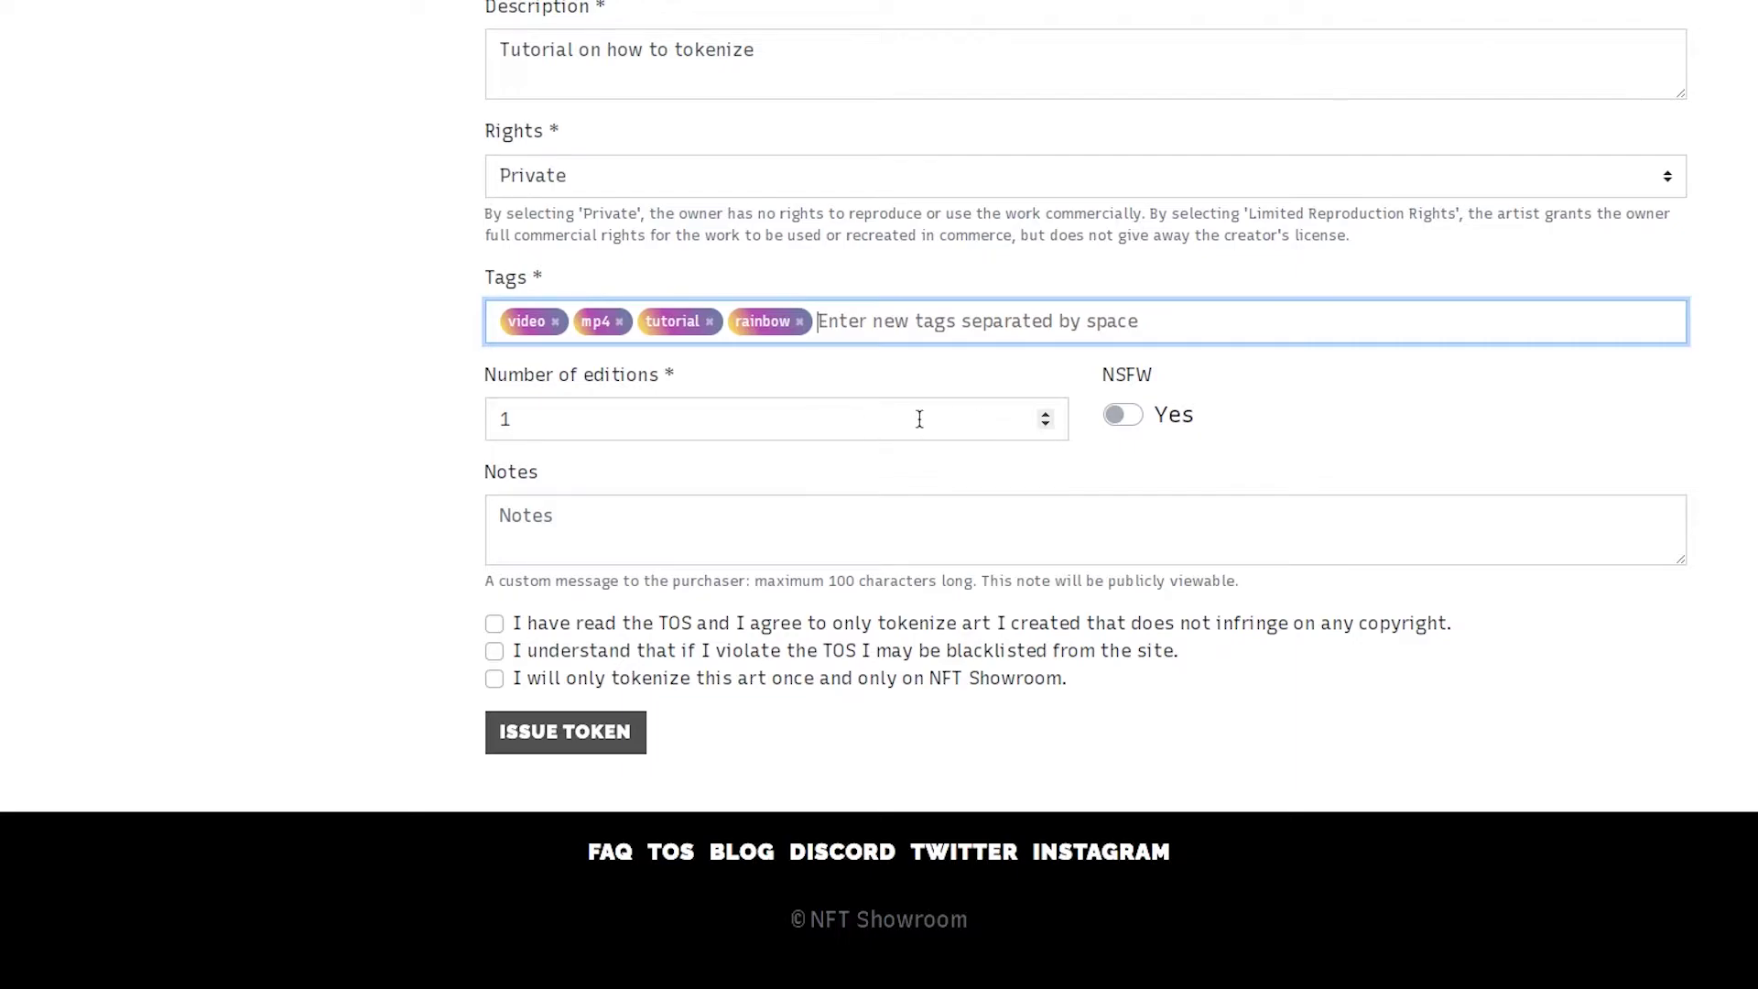
- Change the number of editions to 50, then back to 1
left_click_drag(895, 423, 465, 422)
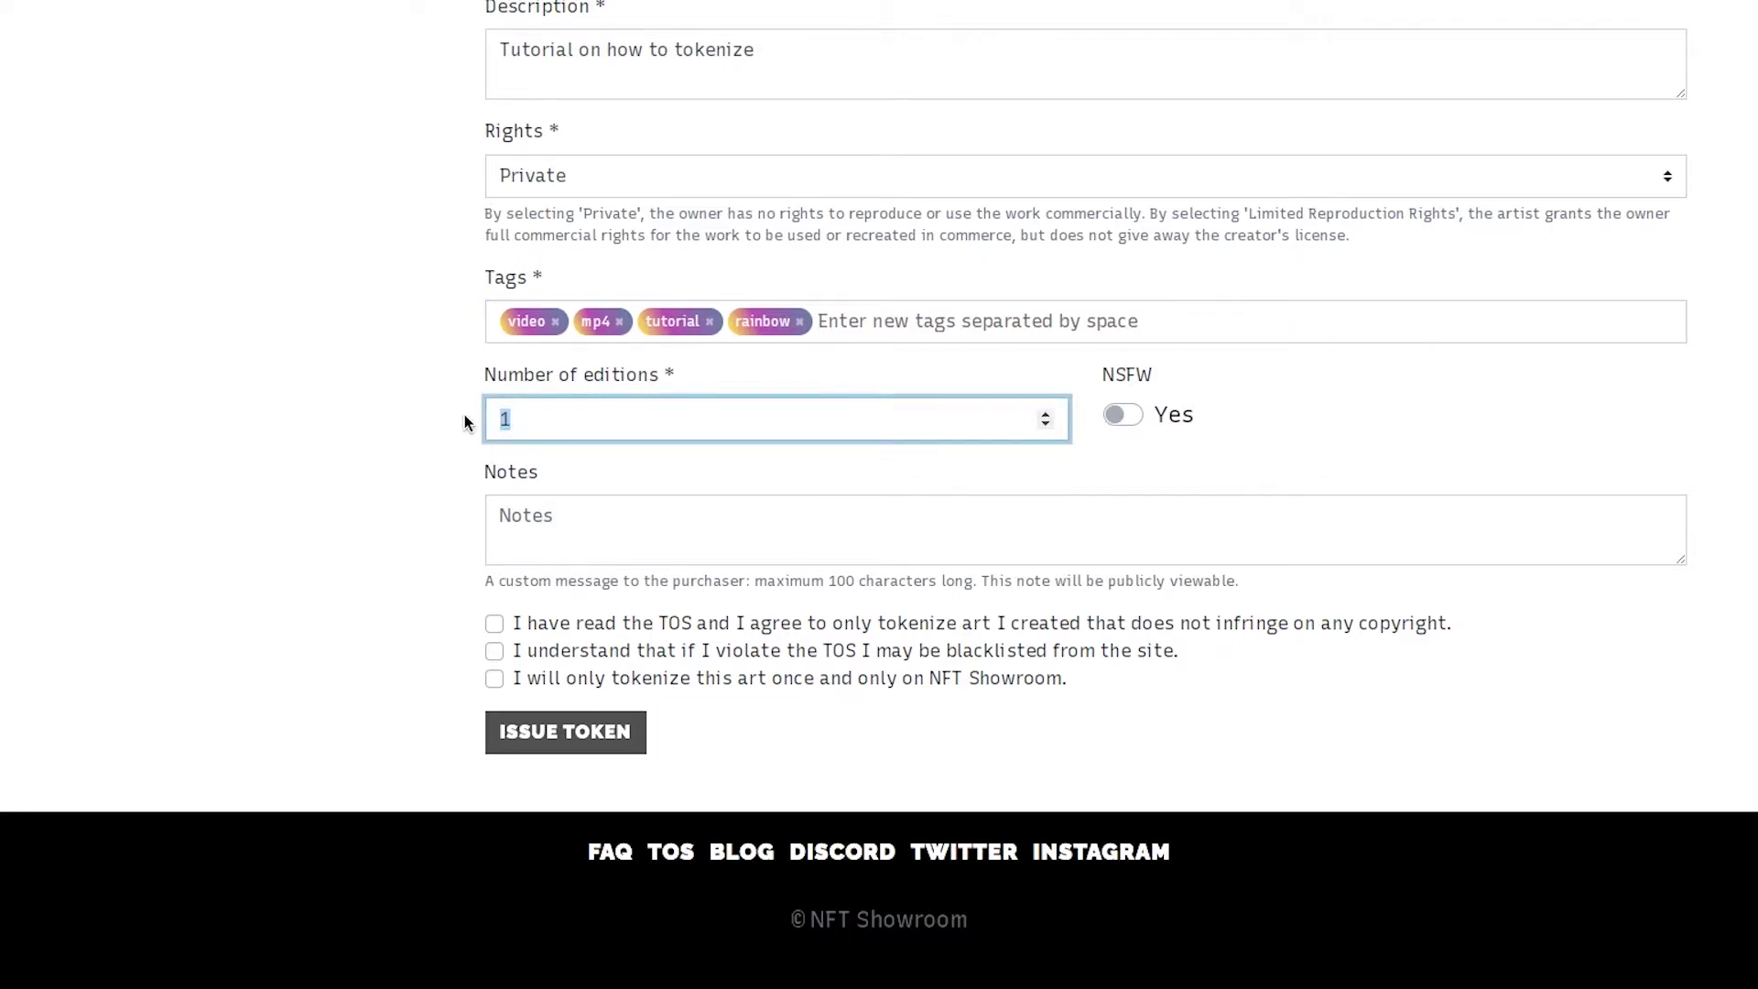
type("50")
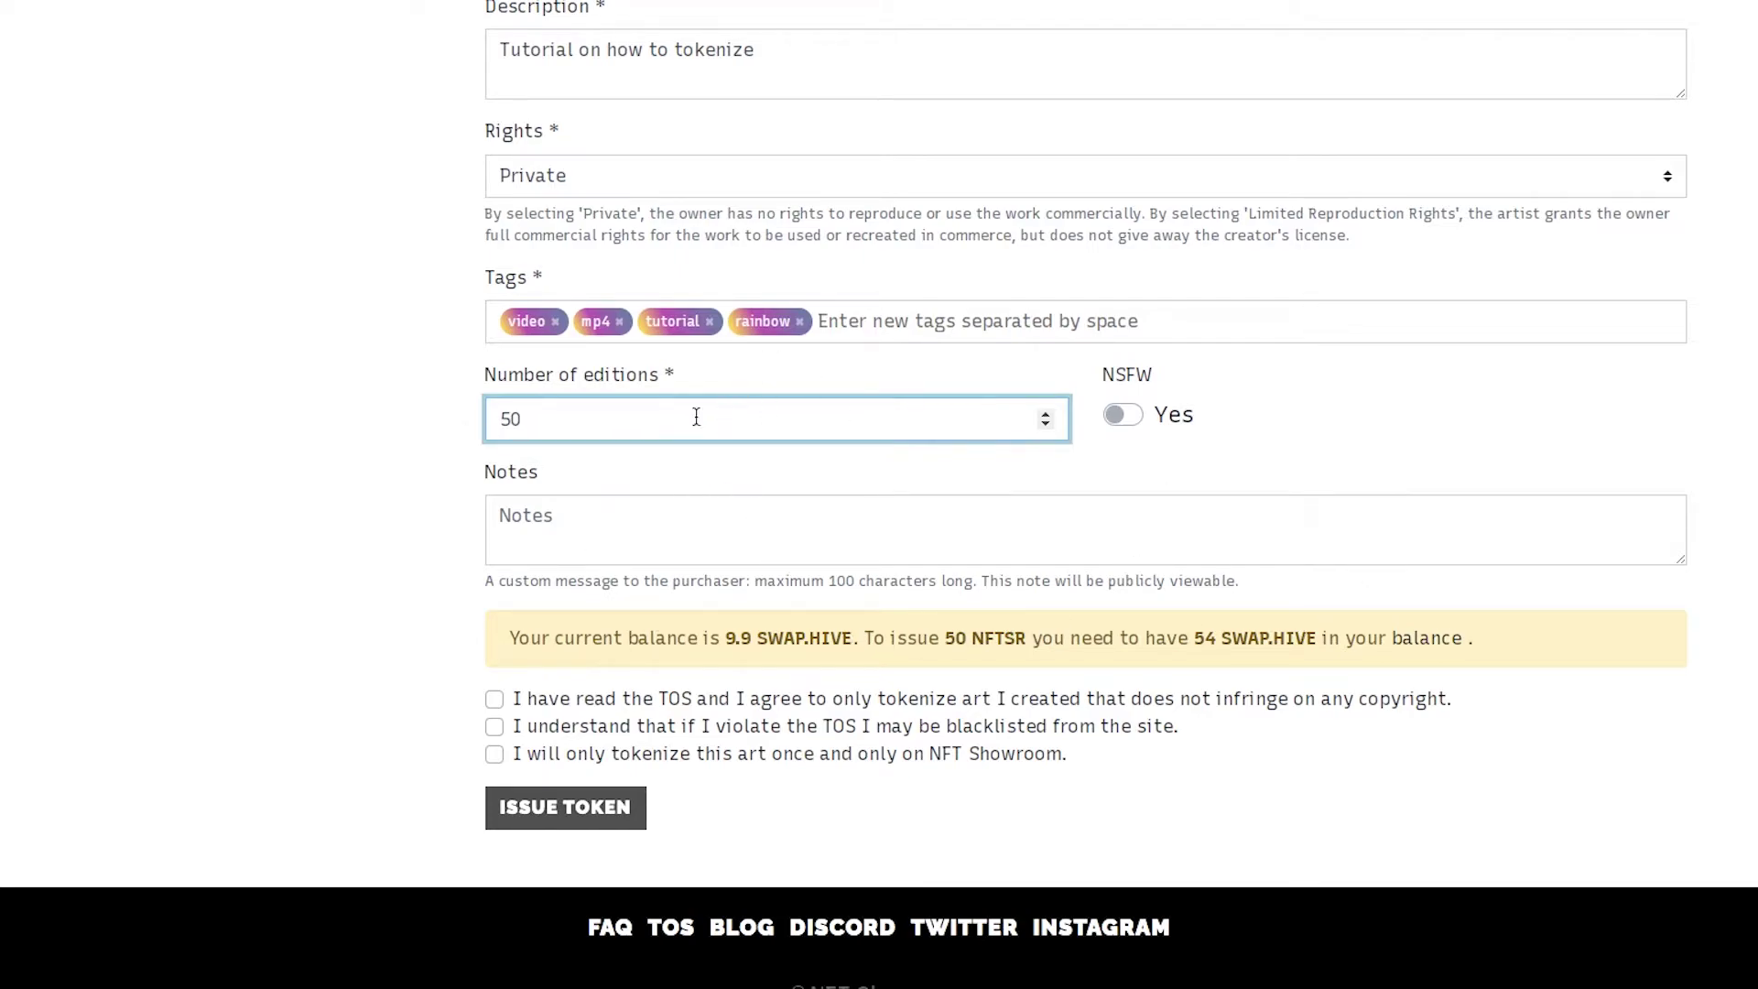
left_click_drag(693, 415, 433, 413)
type("1")
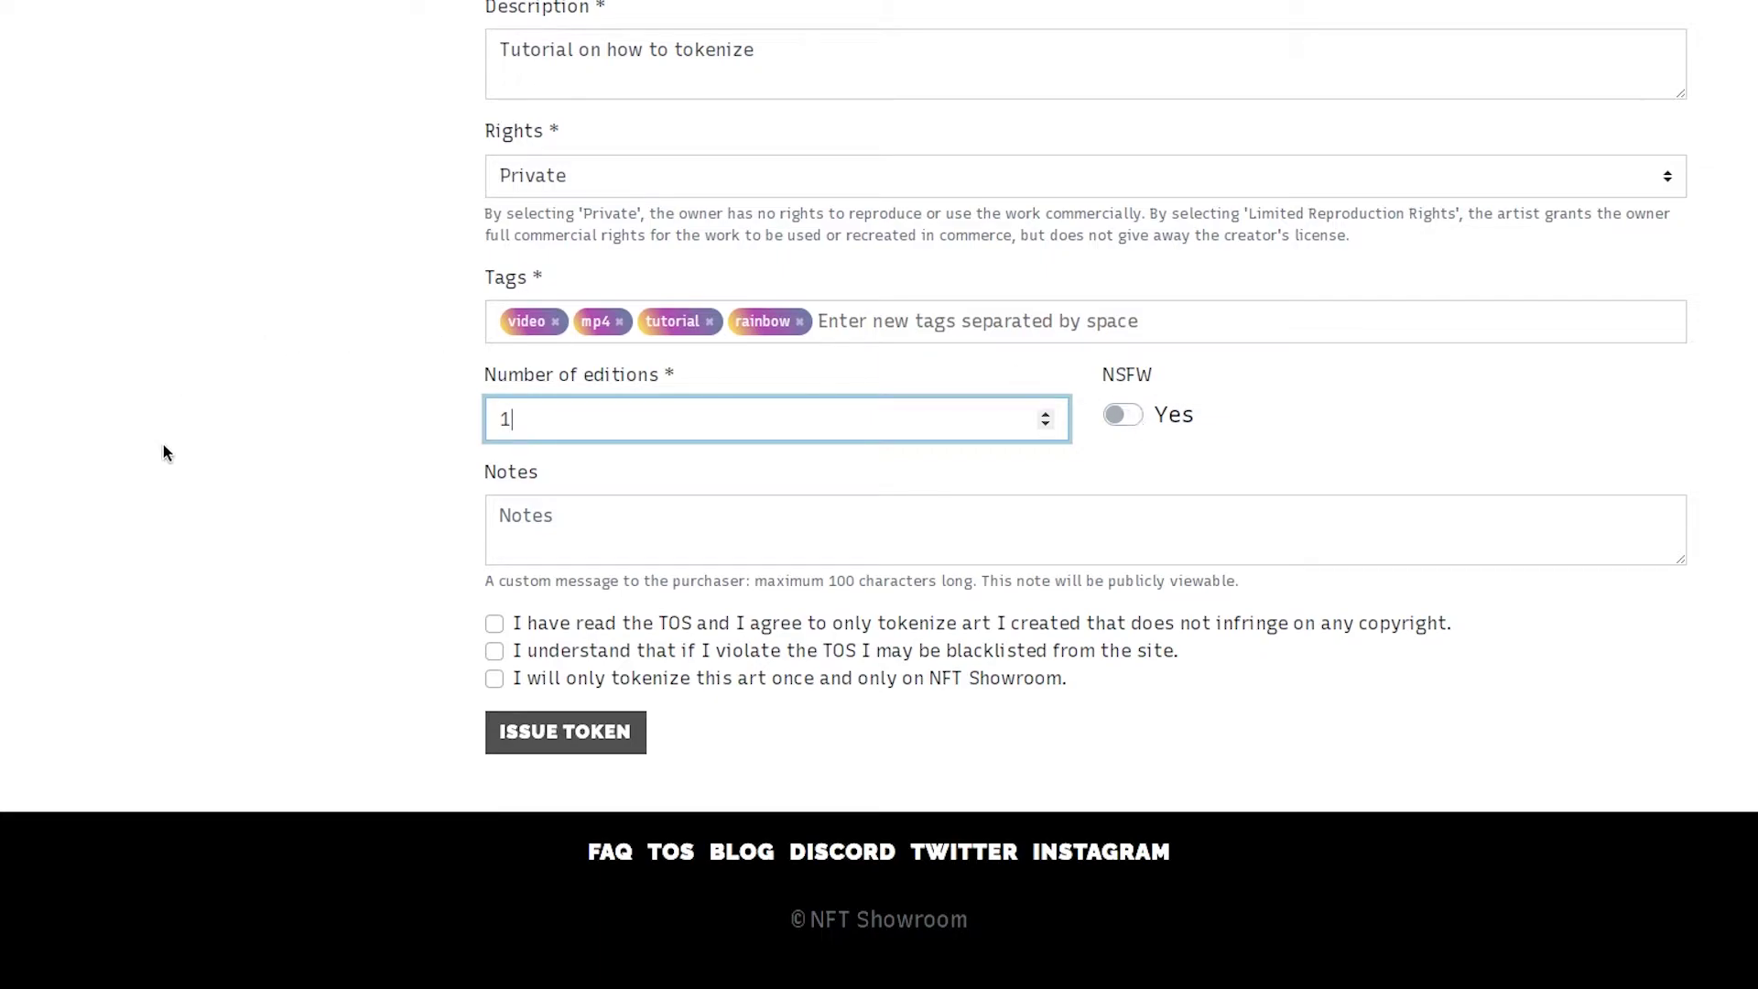
left_click(543, 520)
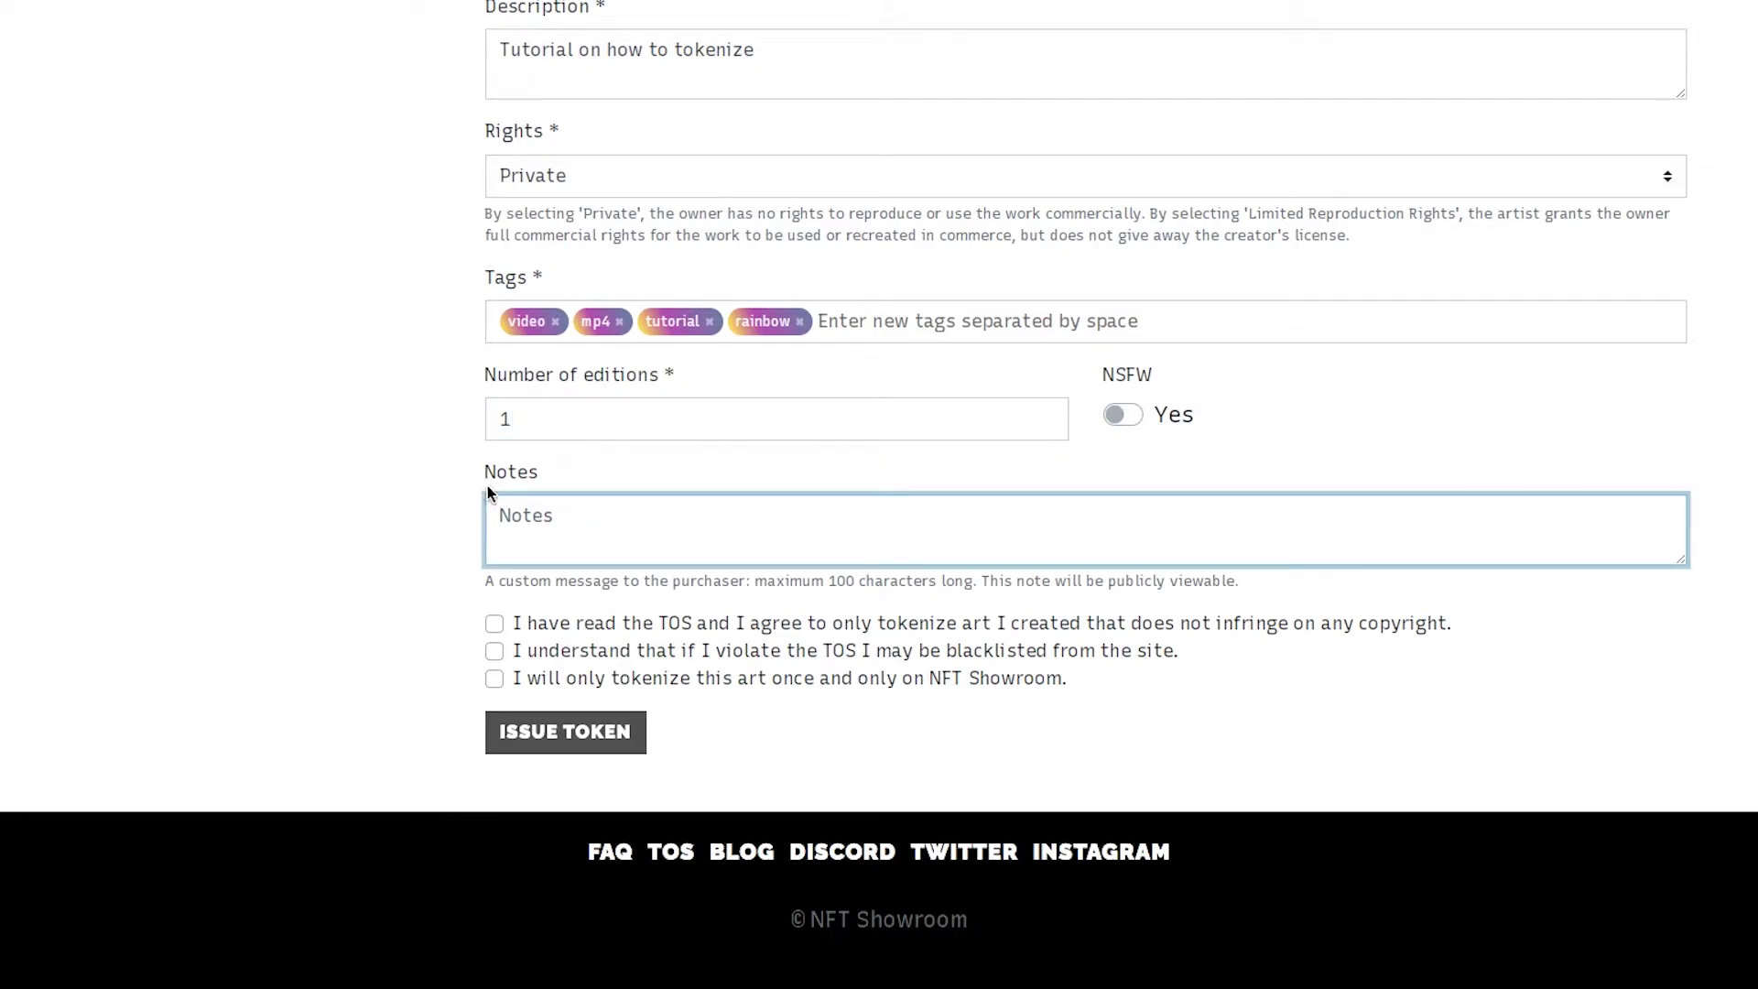
left_click_drag(1042, 581, 1238, 579)
left_click(1243, 563)
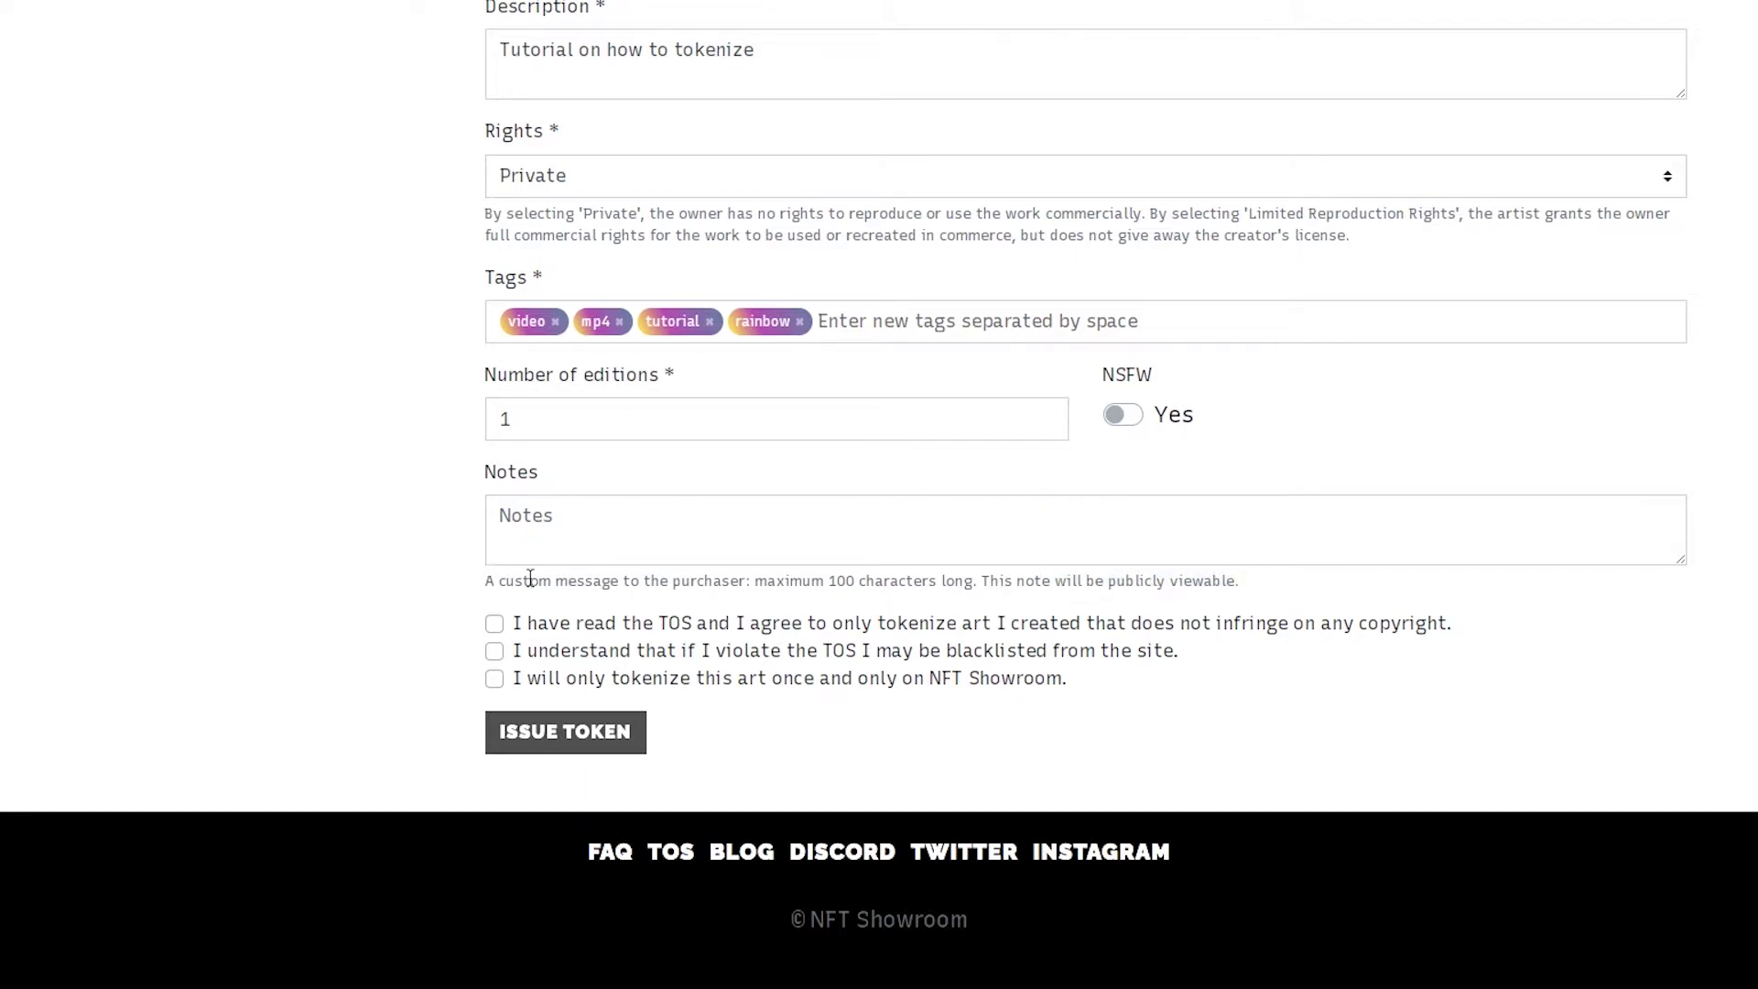
- Tick the original-art copyright, blacklisting and tokenize-only-once agreement boxes
left_click(494, 625)
left_click(493, 652)
left_click(494, 678)
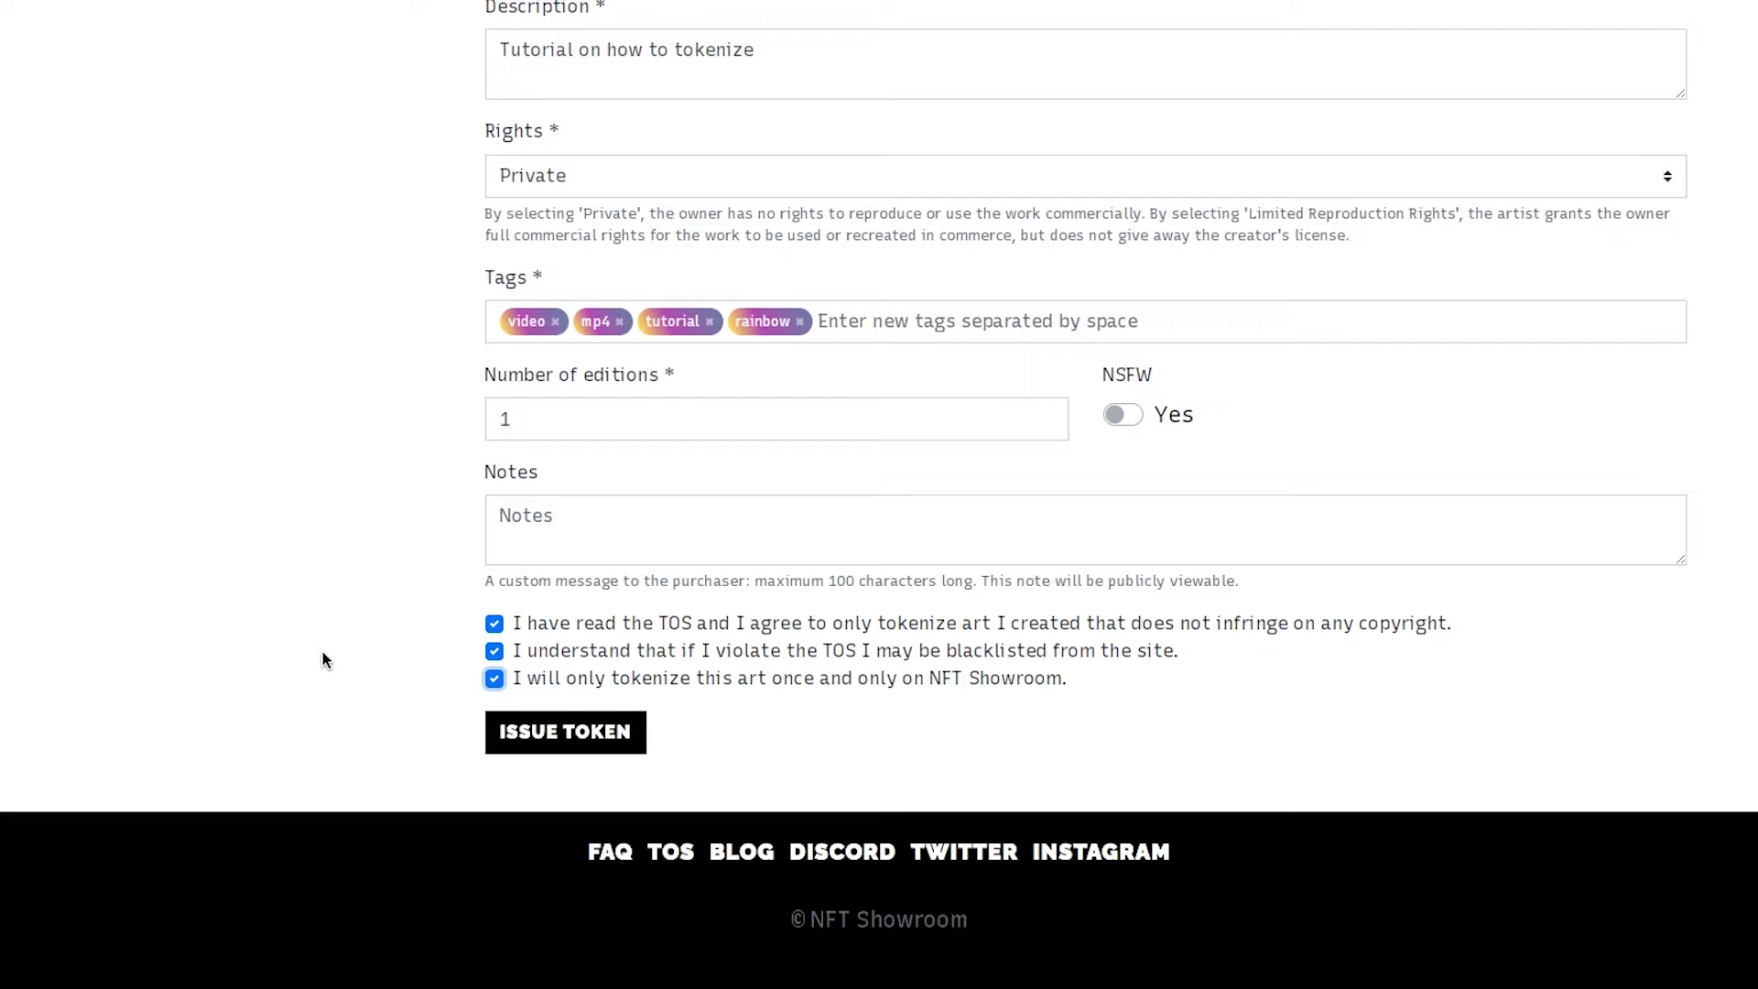
scroll(320, 632, "up", 4)
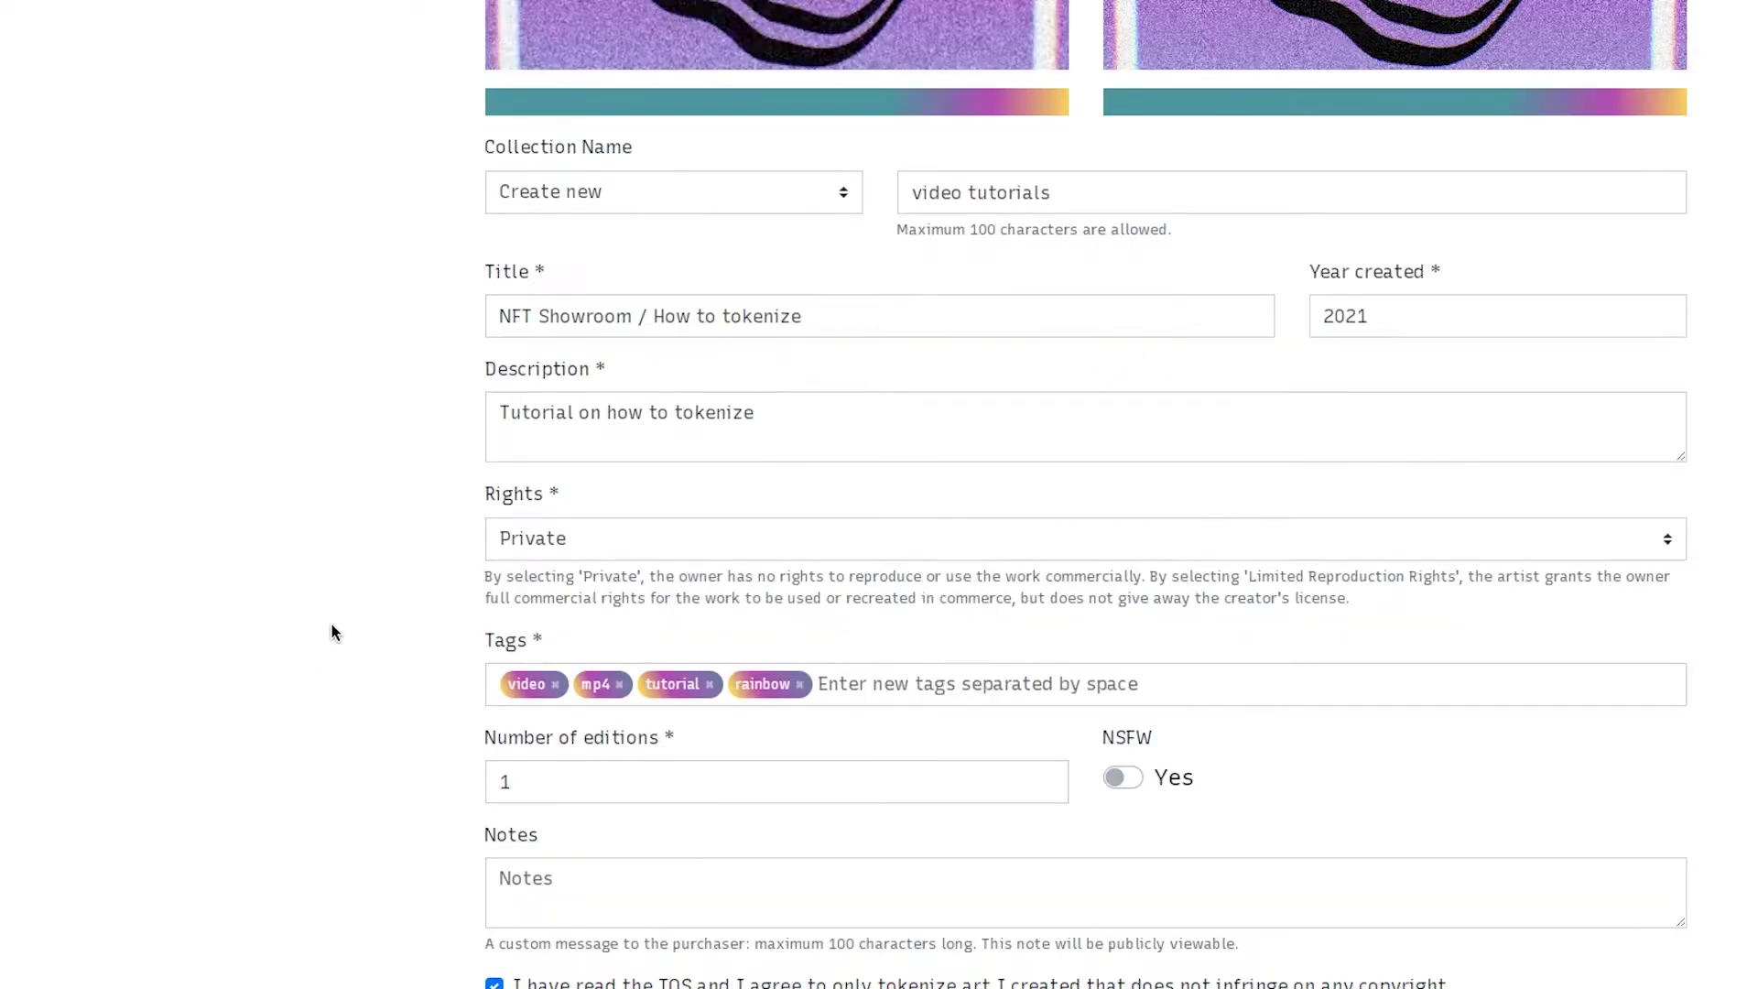
scroll(331, 630, "down", 4)
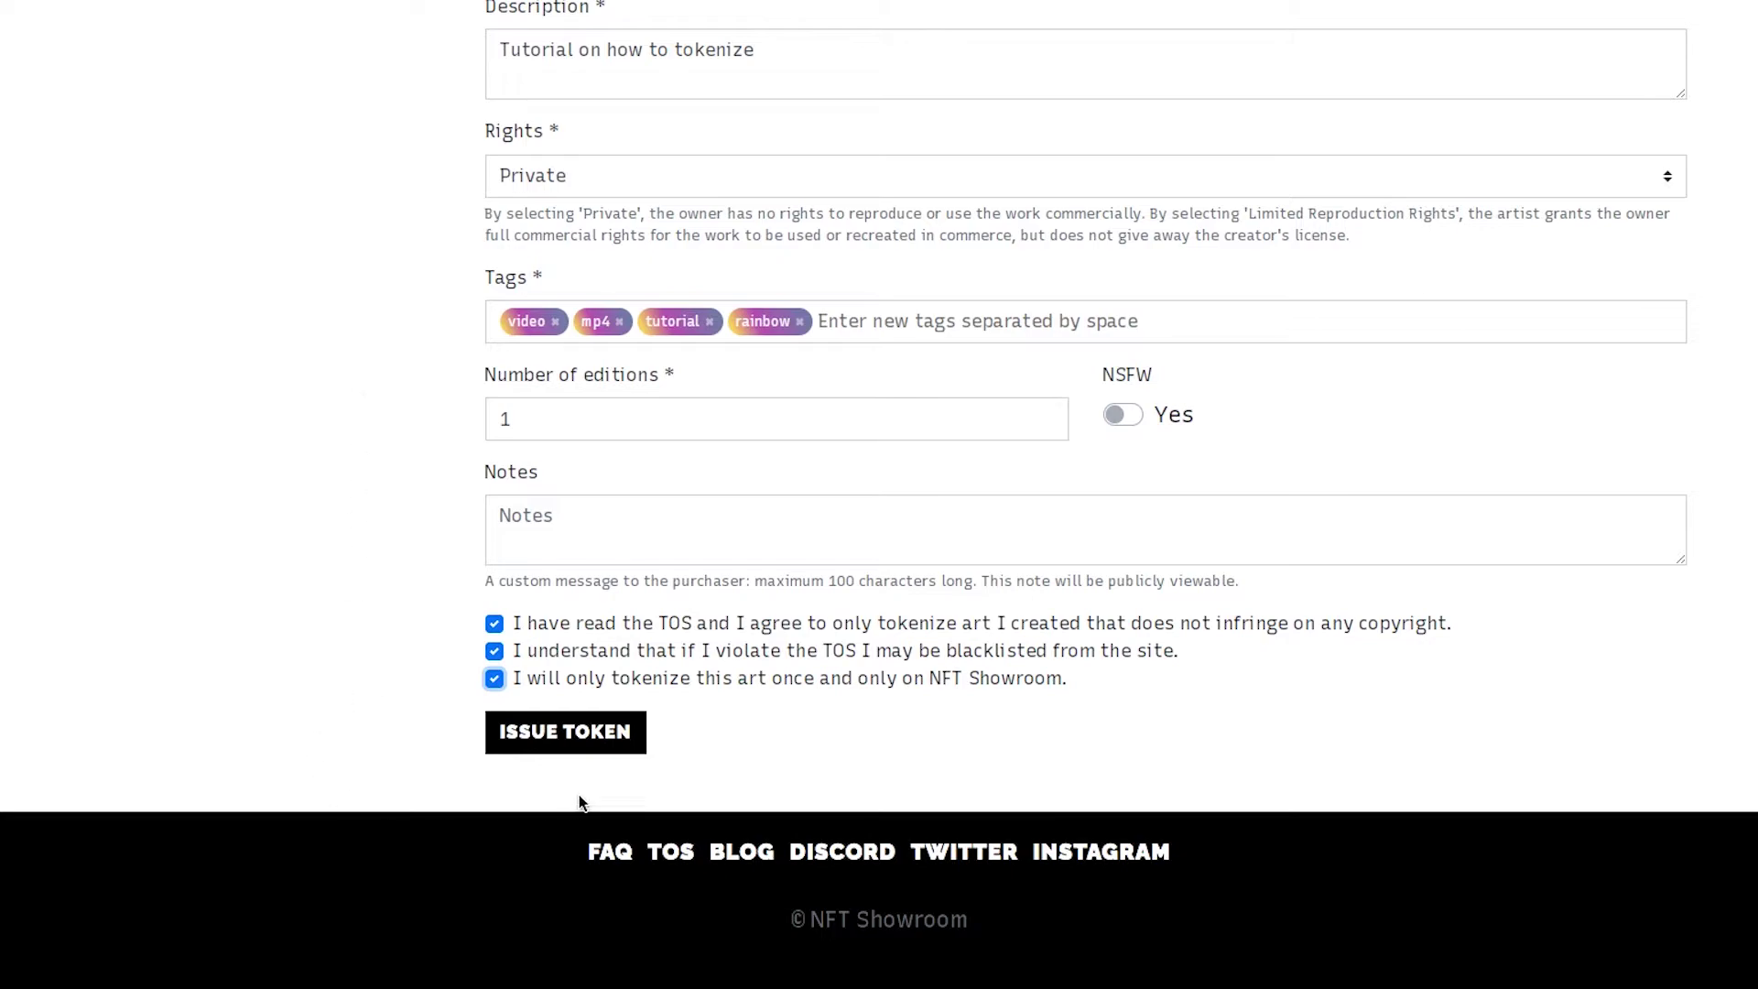
- Issue the token, bringing up the Keychain Issue Token confirmation
left_click(575, 731)
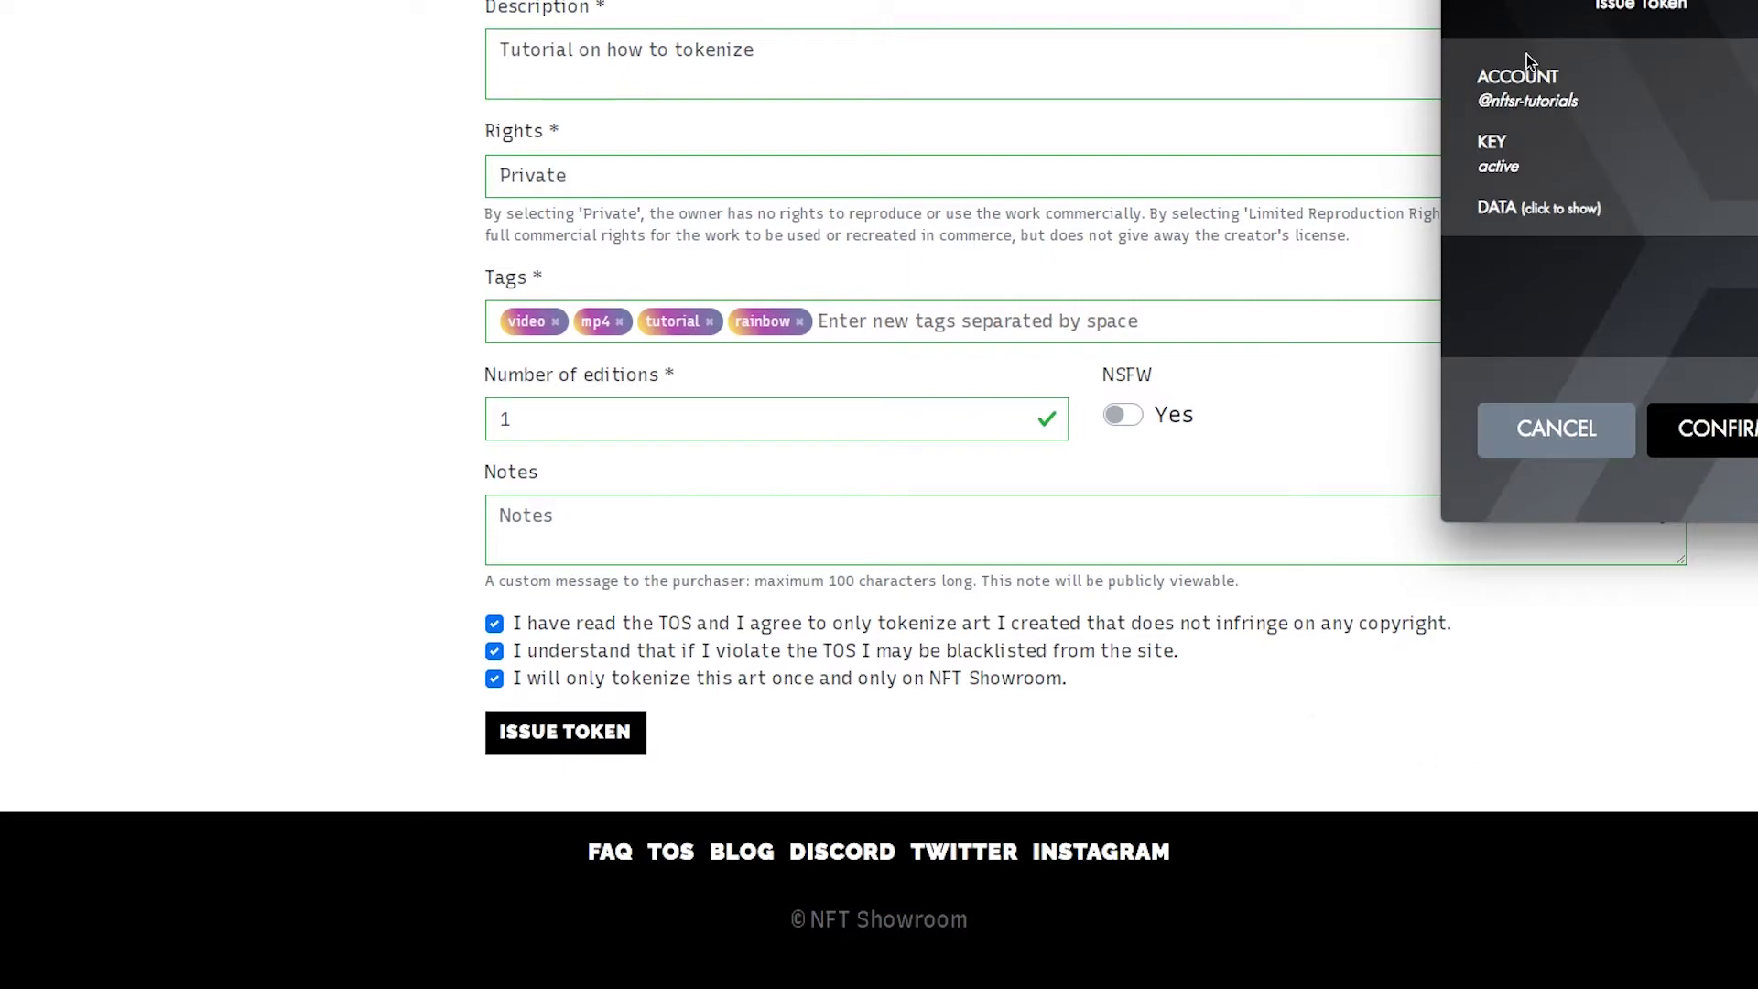
- Confirm the Issue Token transaction and open the 'How to tokenize' card from the Collection
left_click(1709, 431)
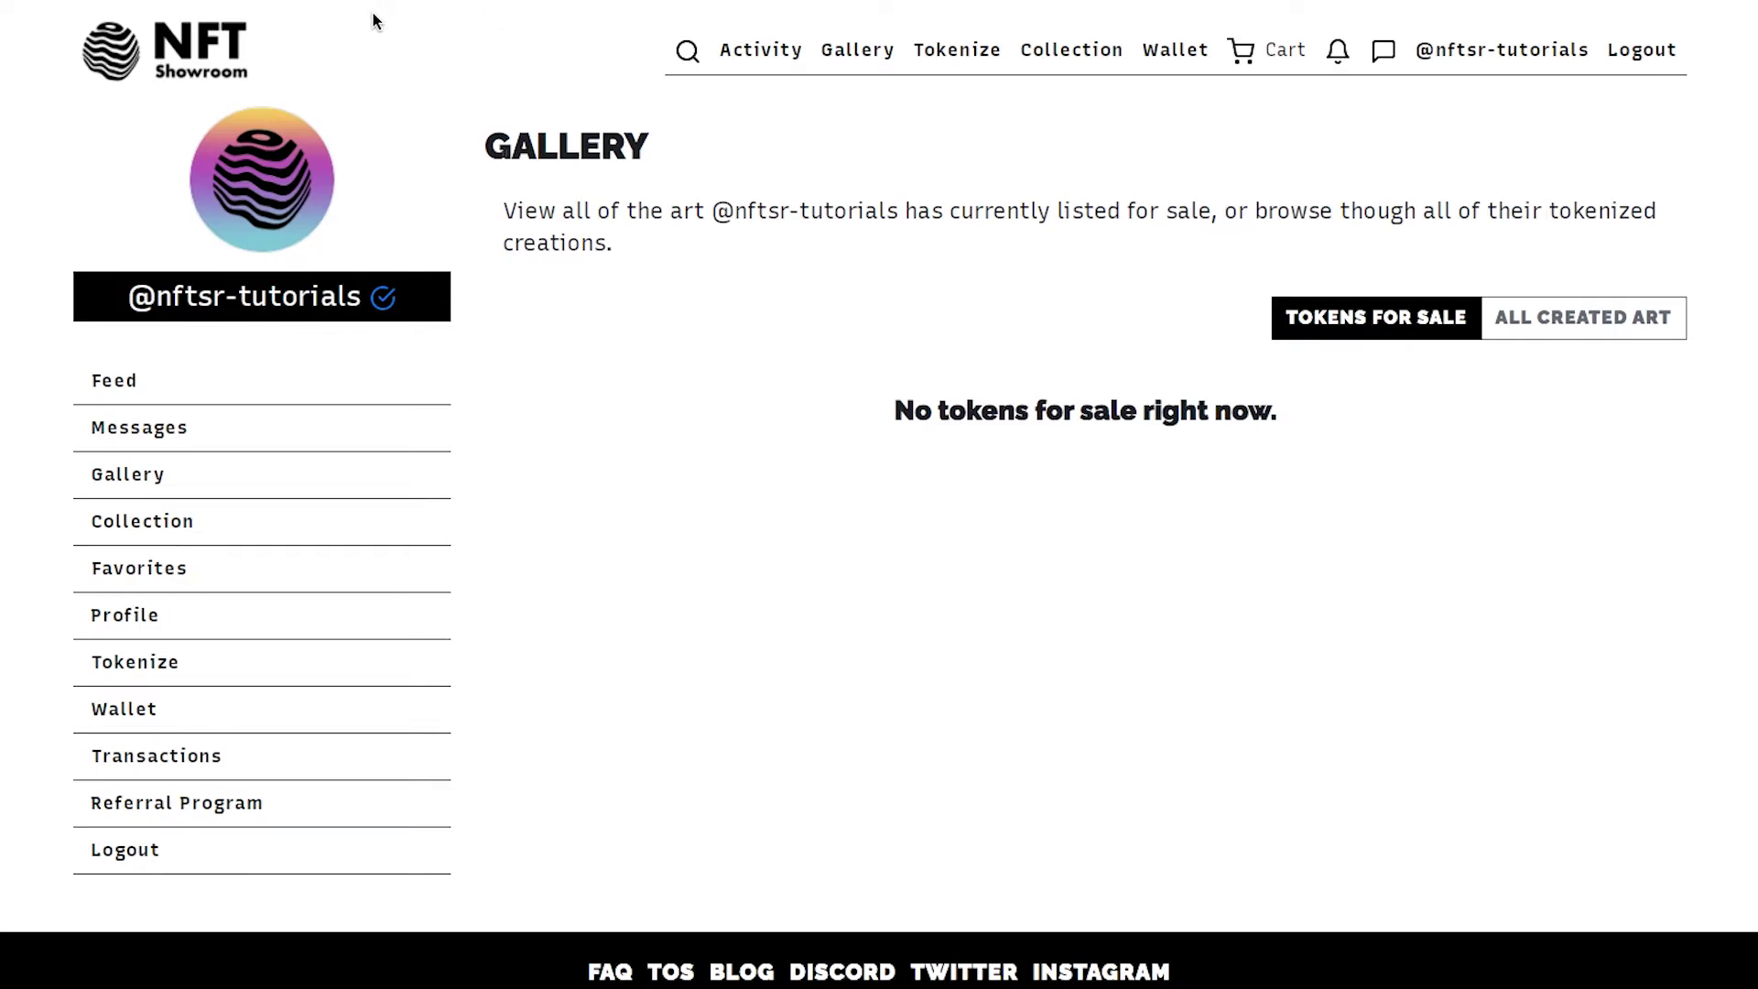
left_click(147, 531)
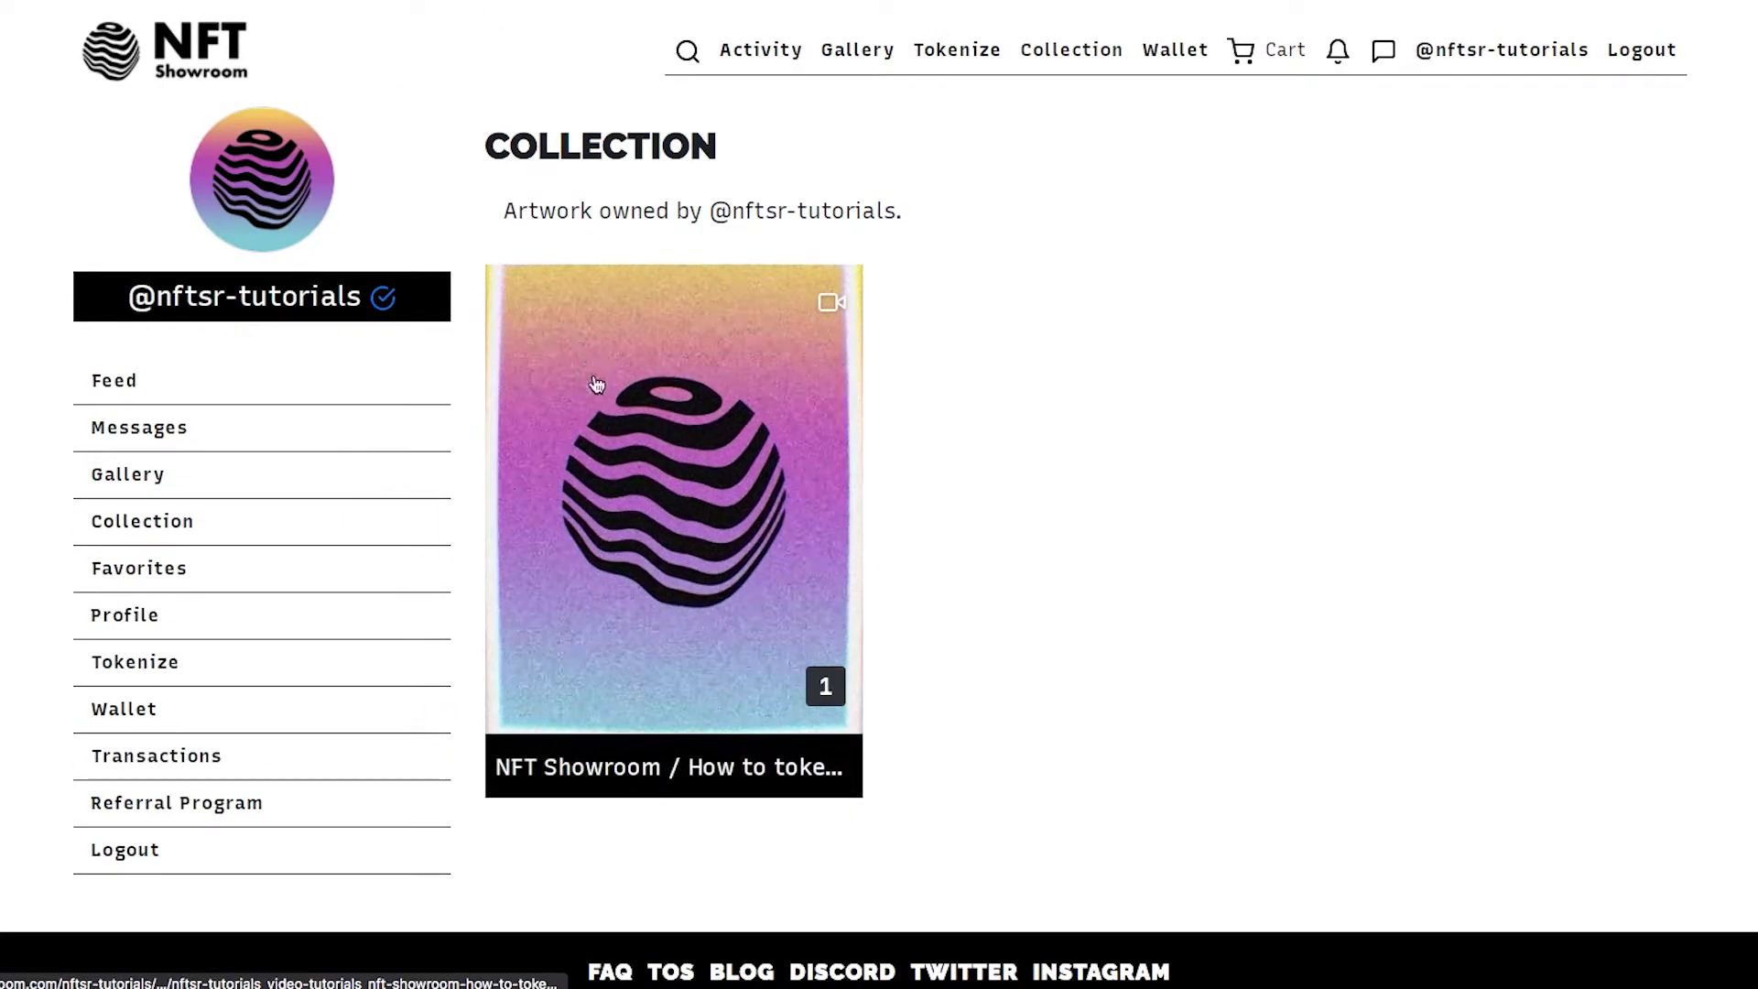
left_click(744, 540)
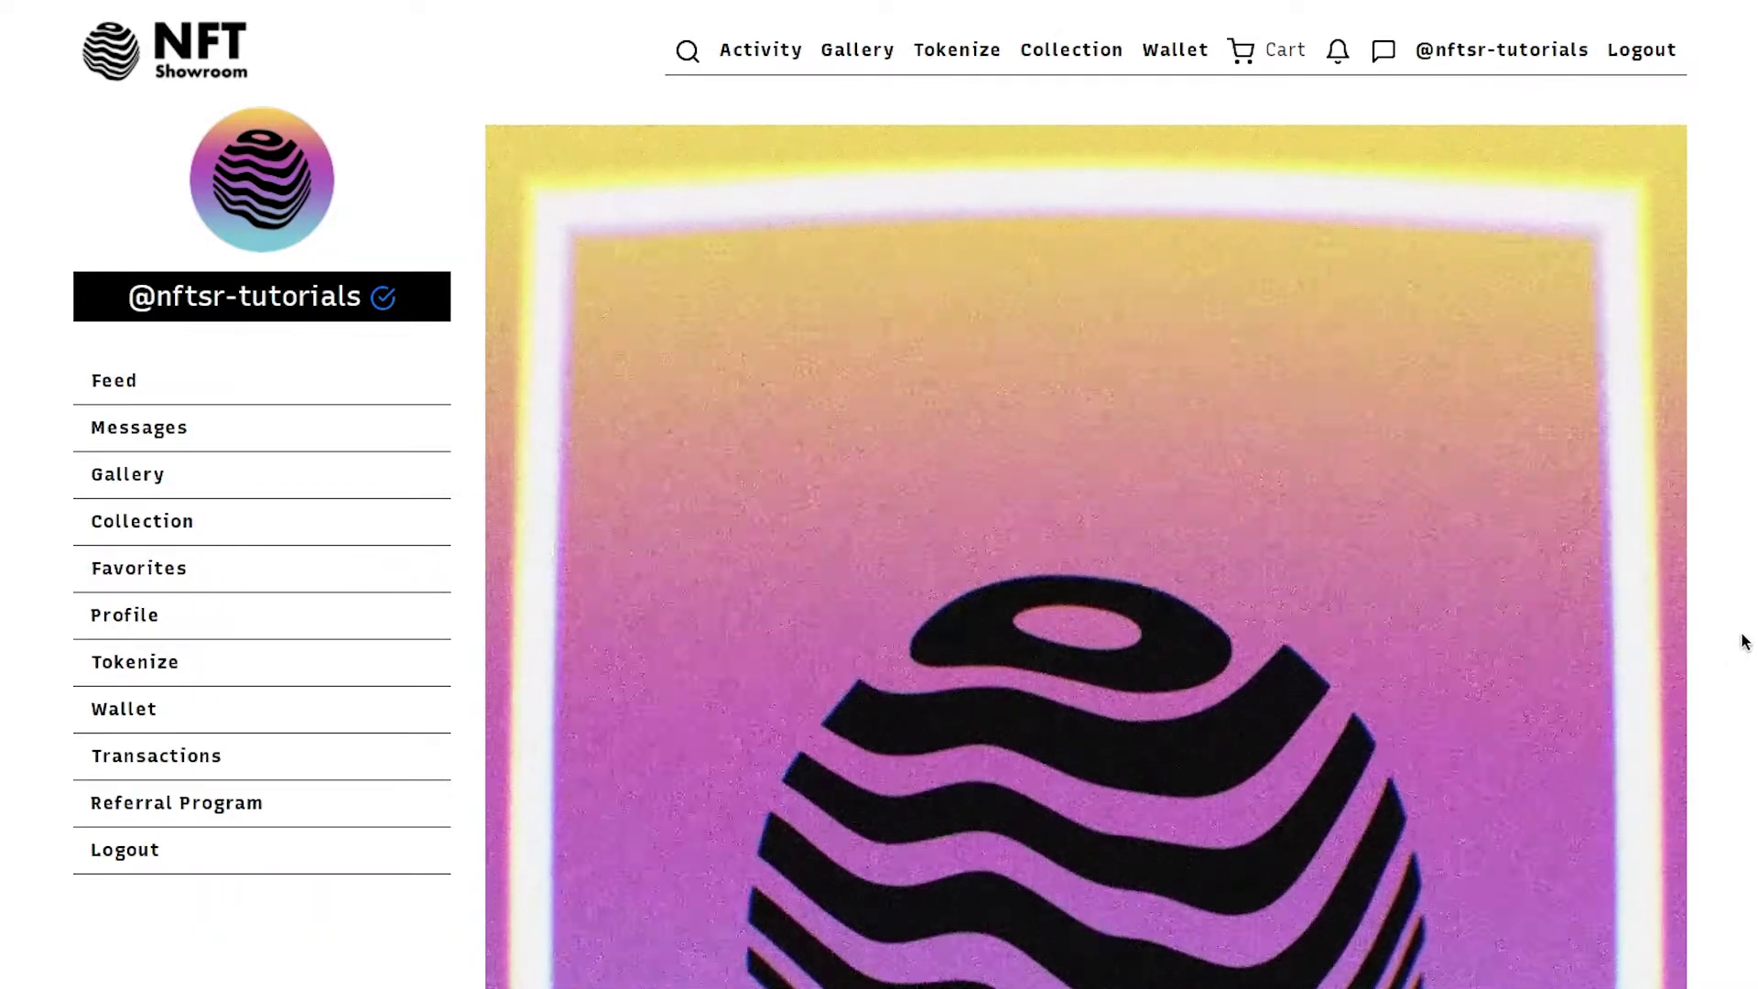
scroll(1745, 641, "down", 15)
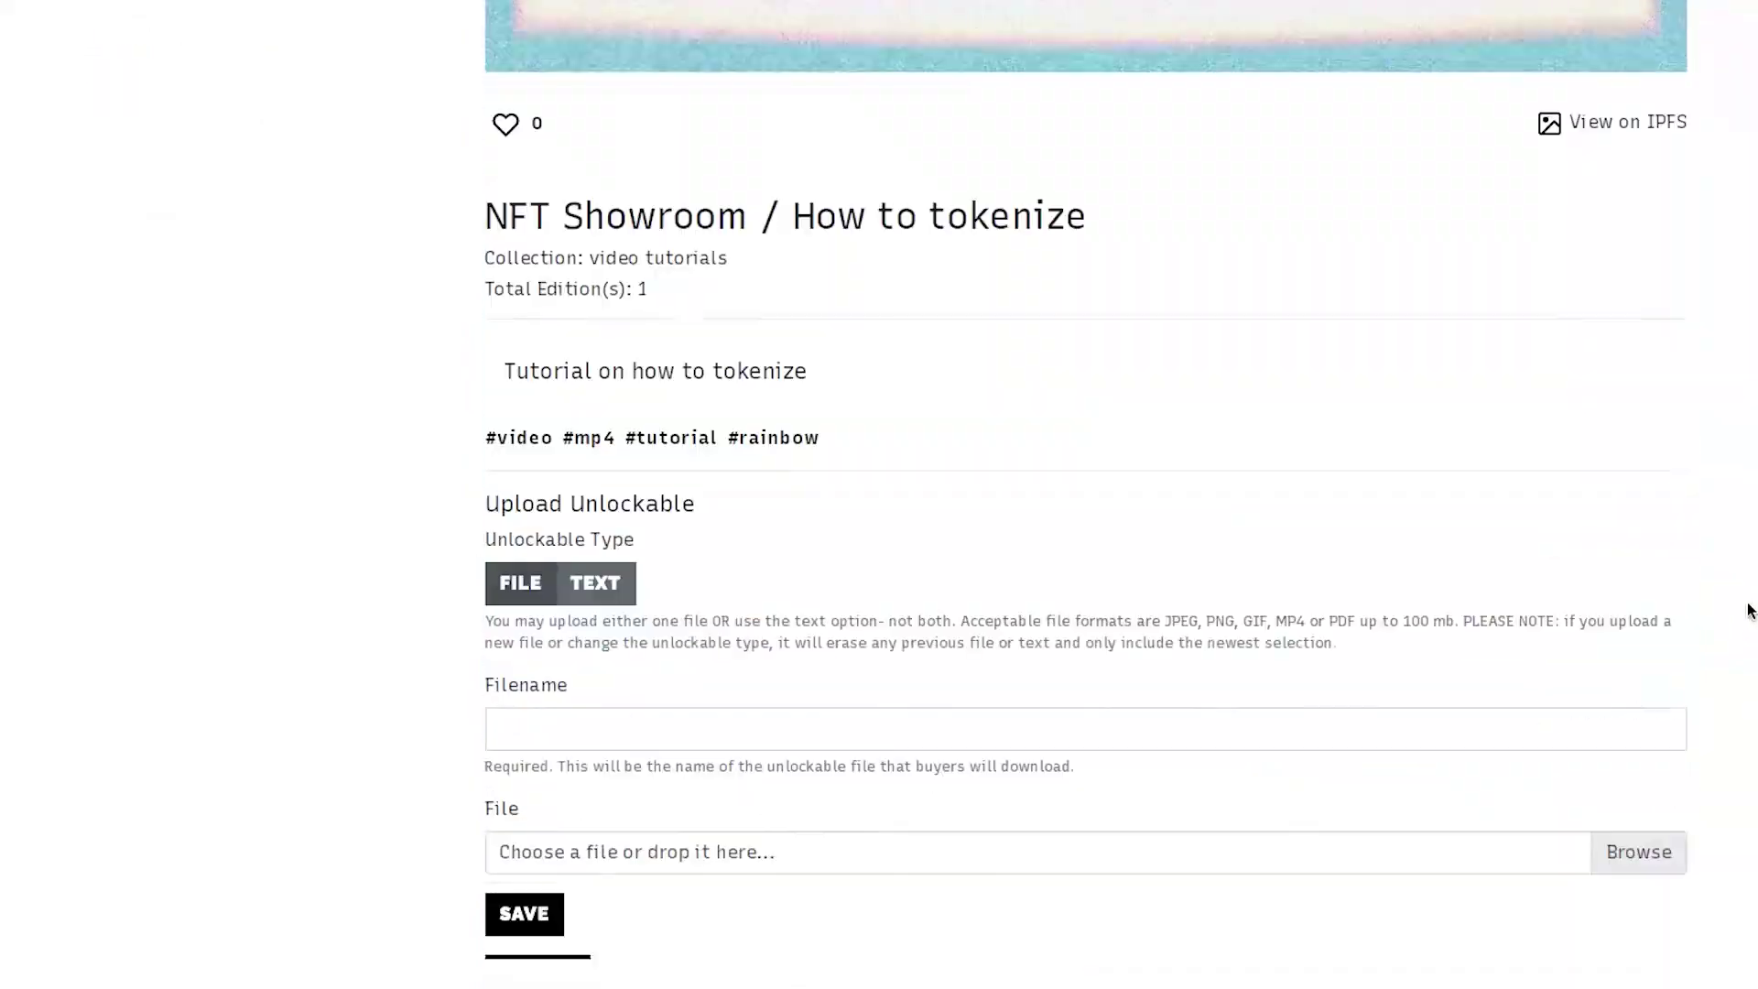
scroll(309, 367, "down", 1)
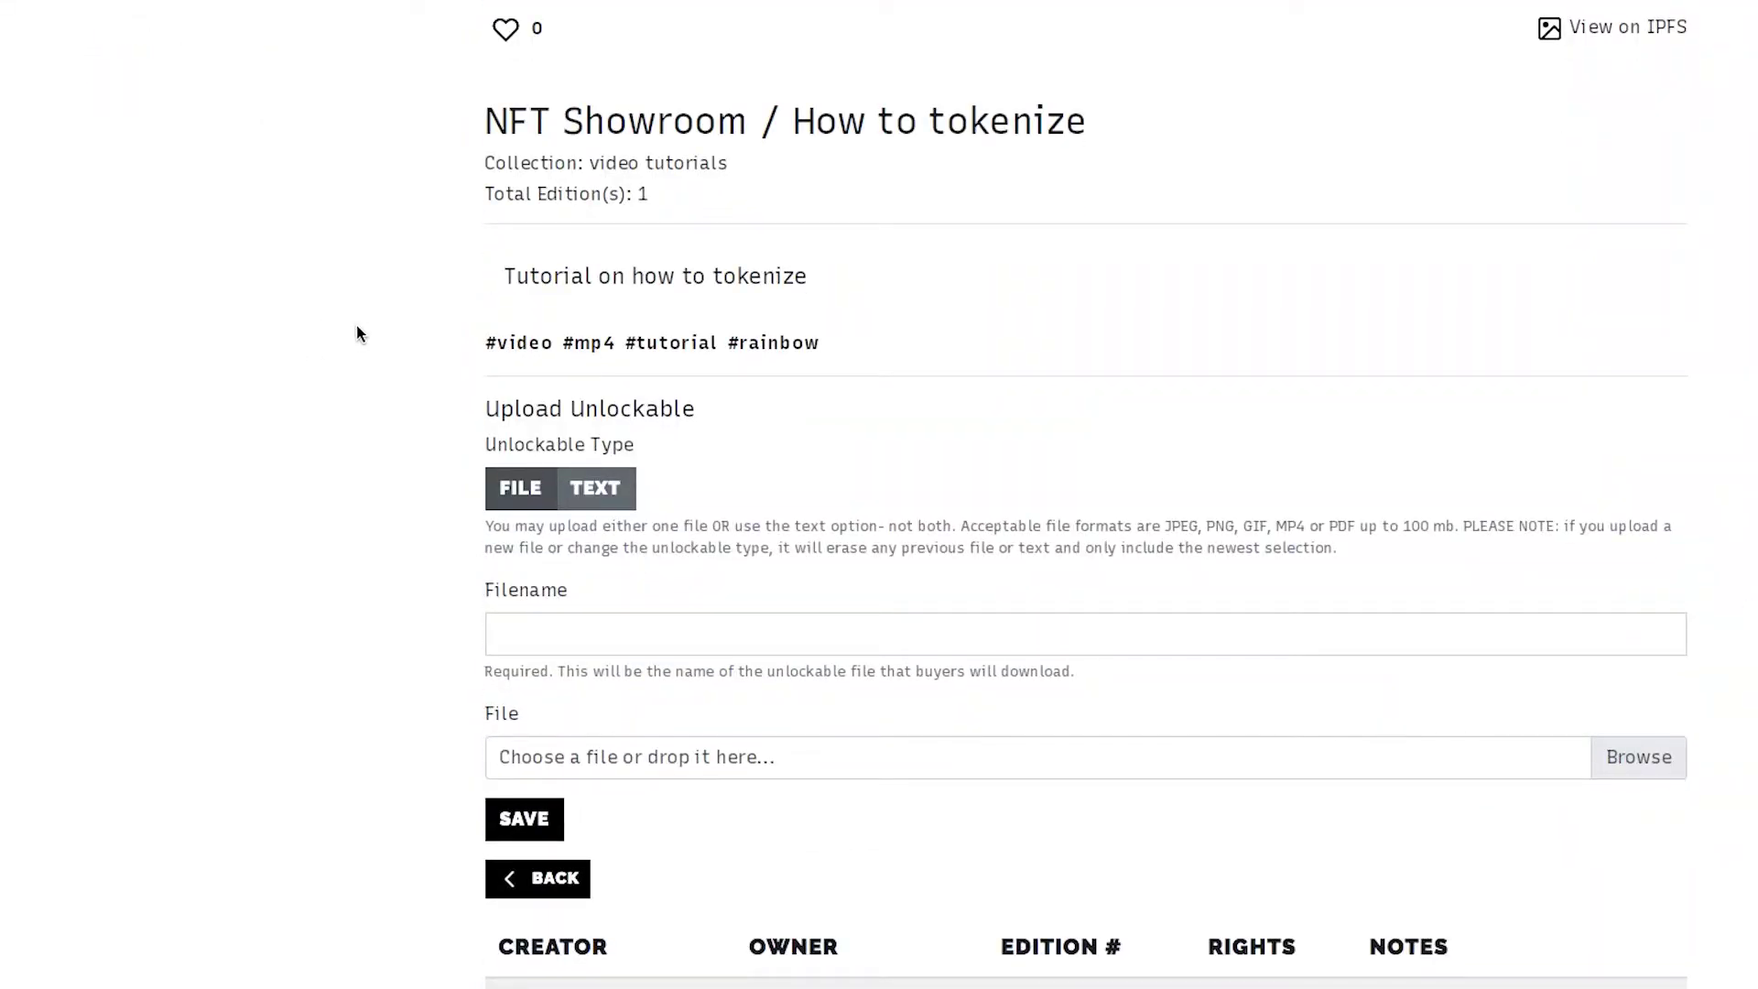
scroll(360, 316, "down", 3)
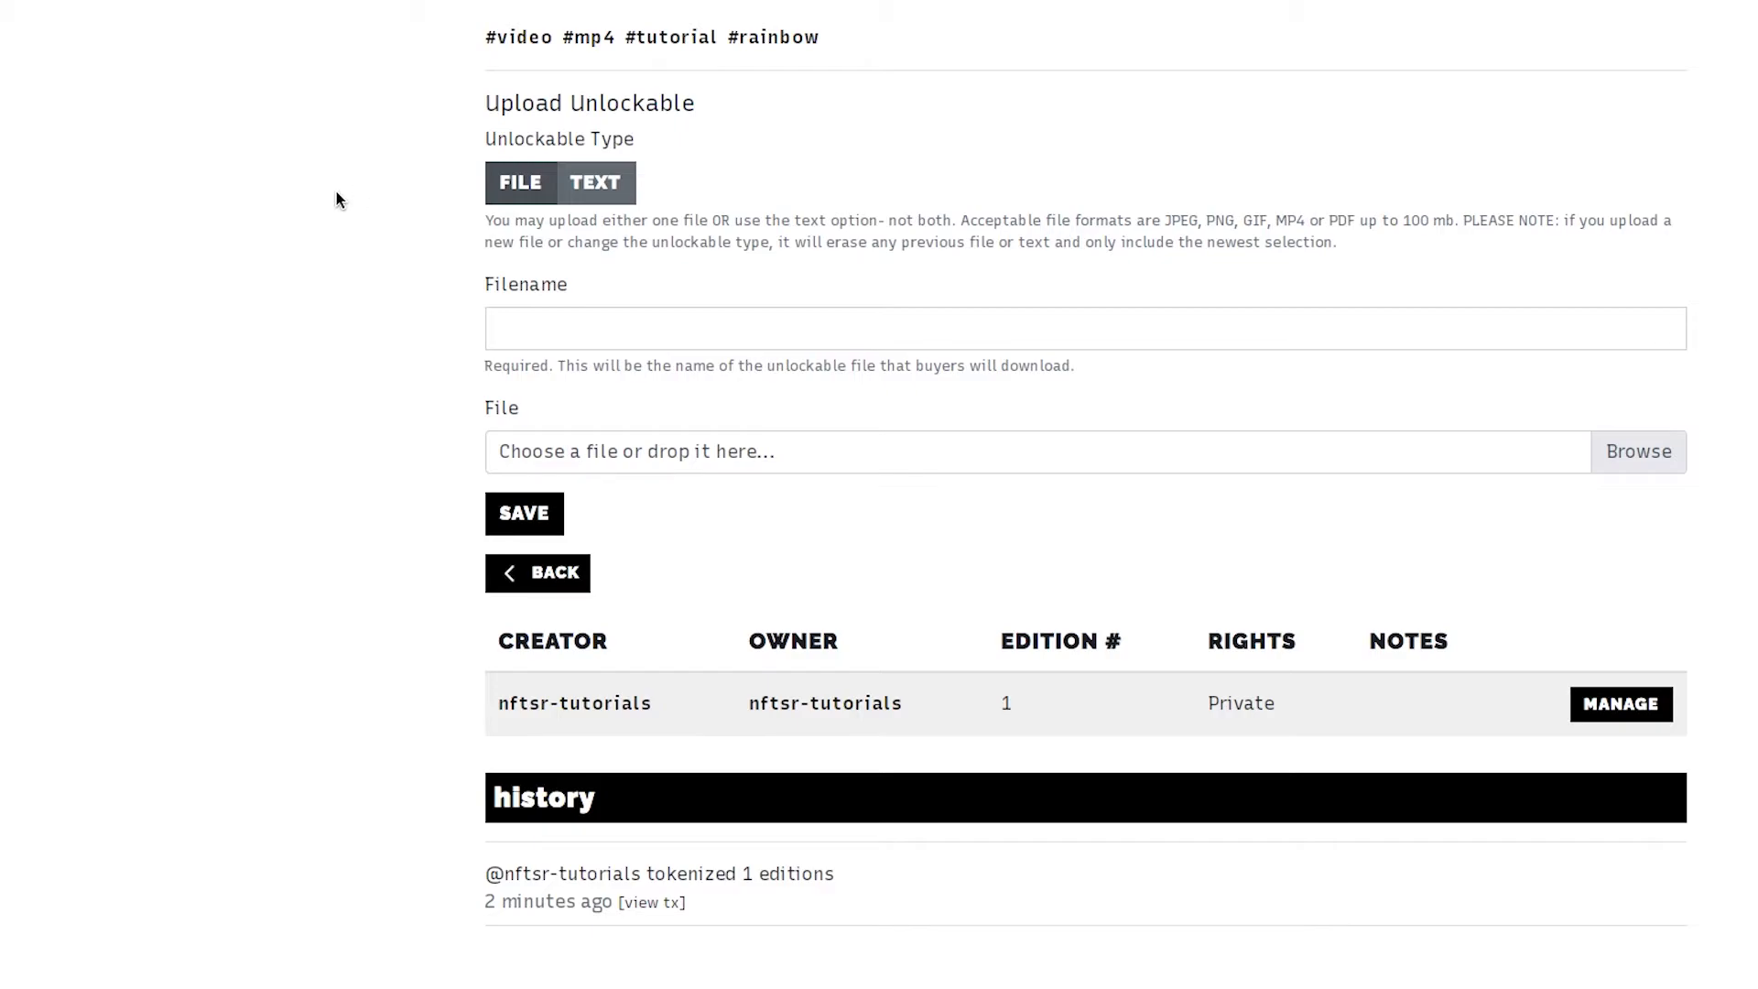
- Save the unlockable settings with the filename left blank, then review the editions list
scroll(352, 210, "down", 1)
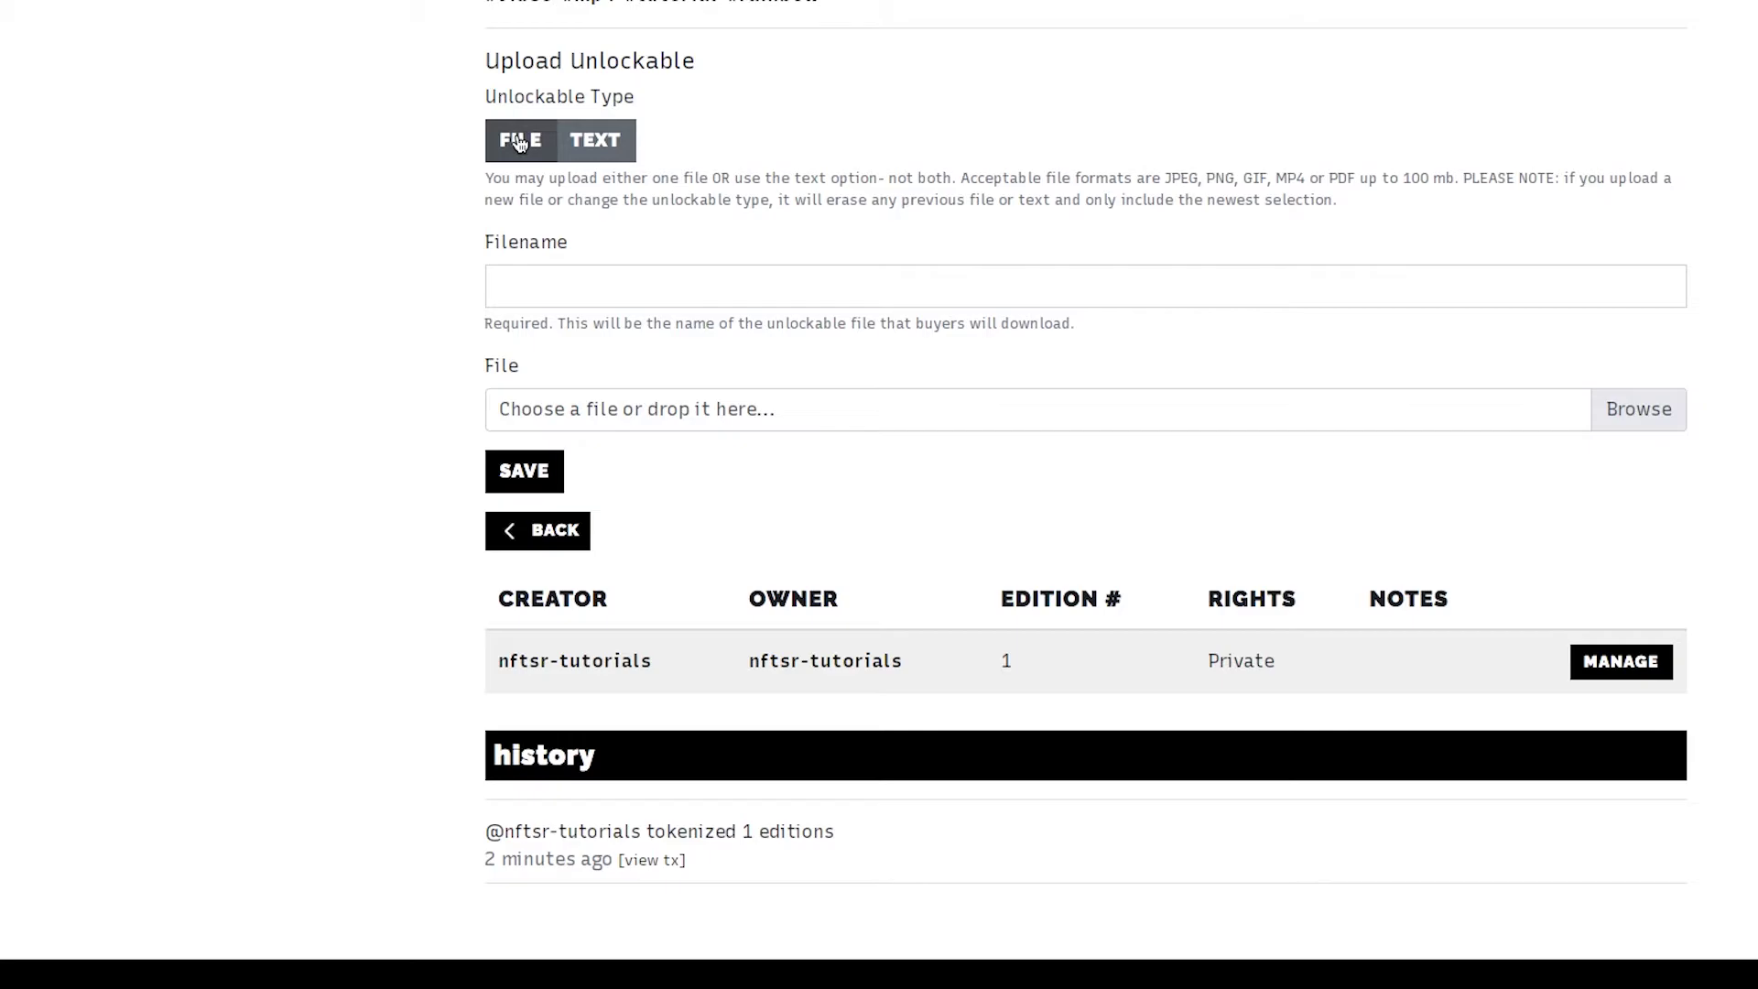
scroll(324, 376, "down", 3)
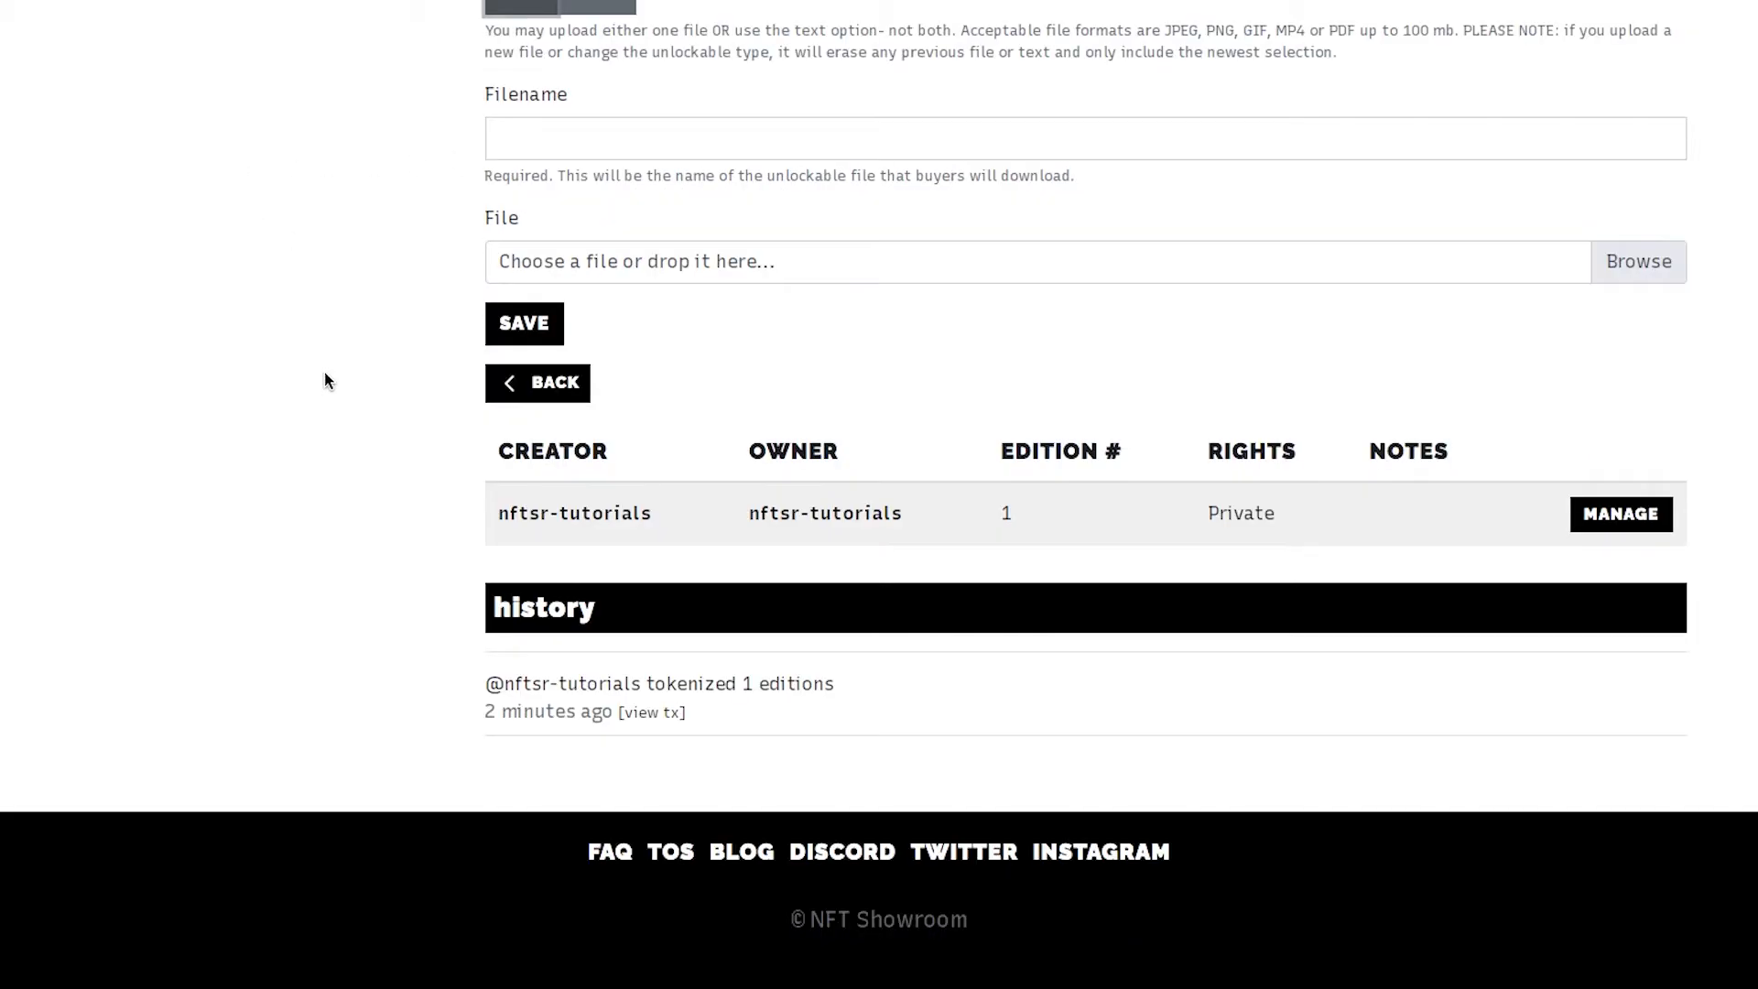
scroll(324, 372, "up", 3)
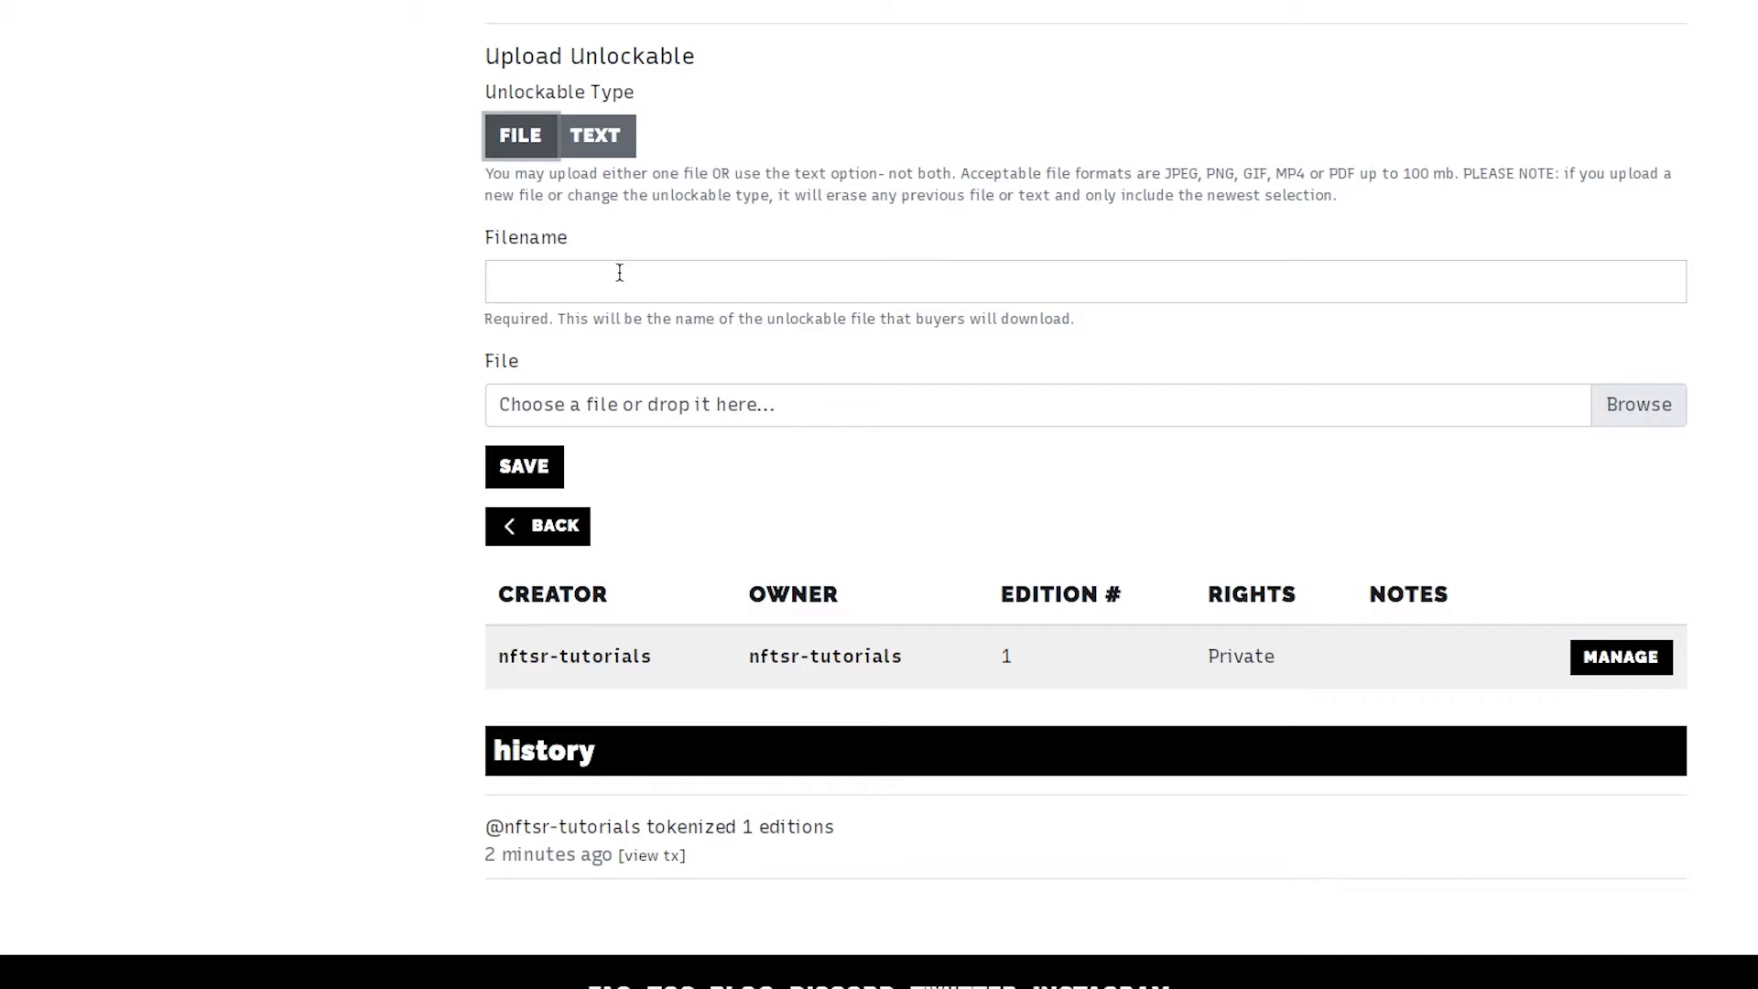
left_click(548, 284)
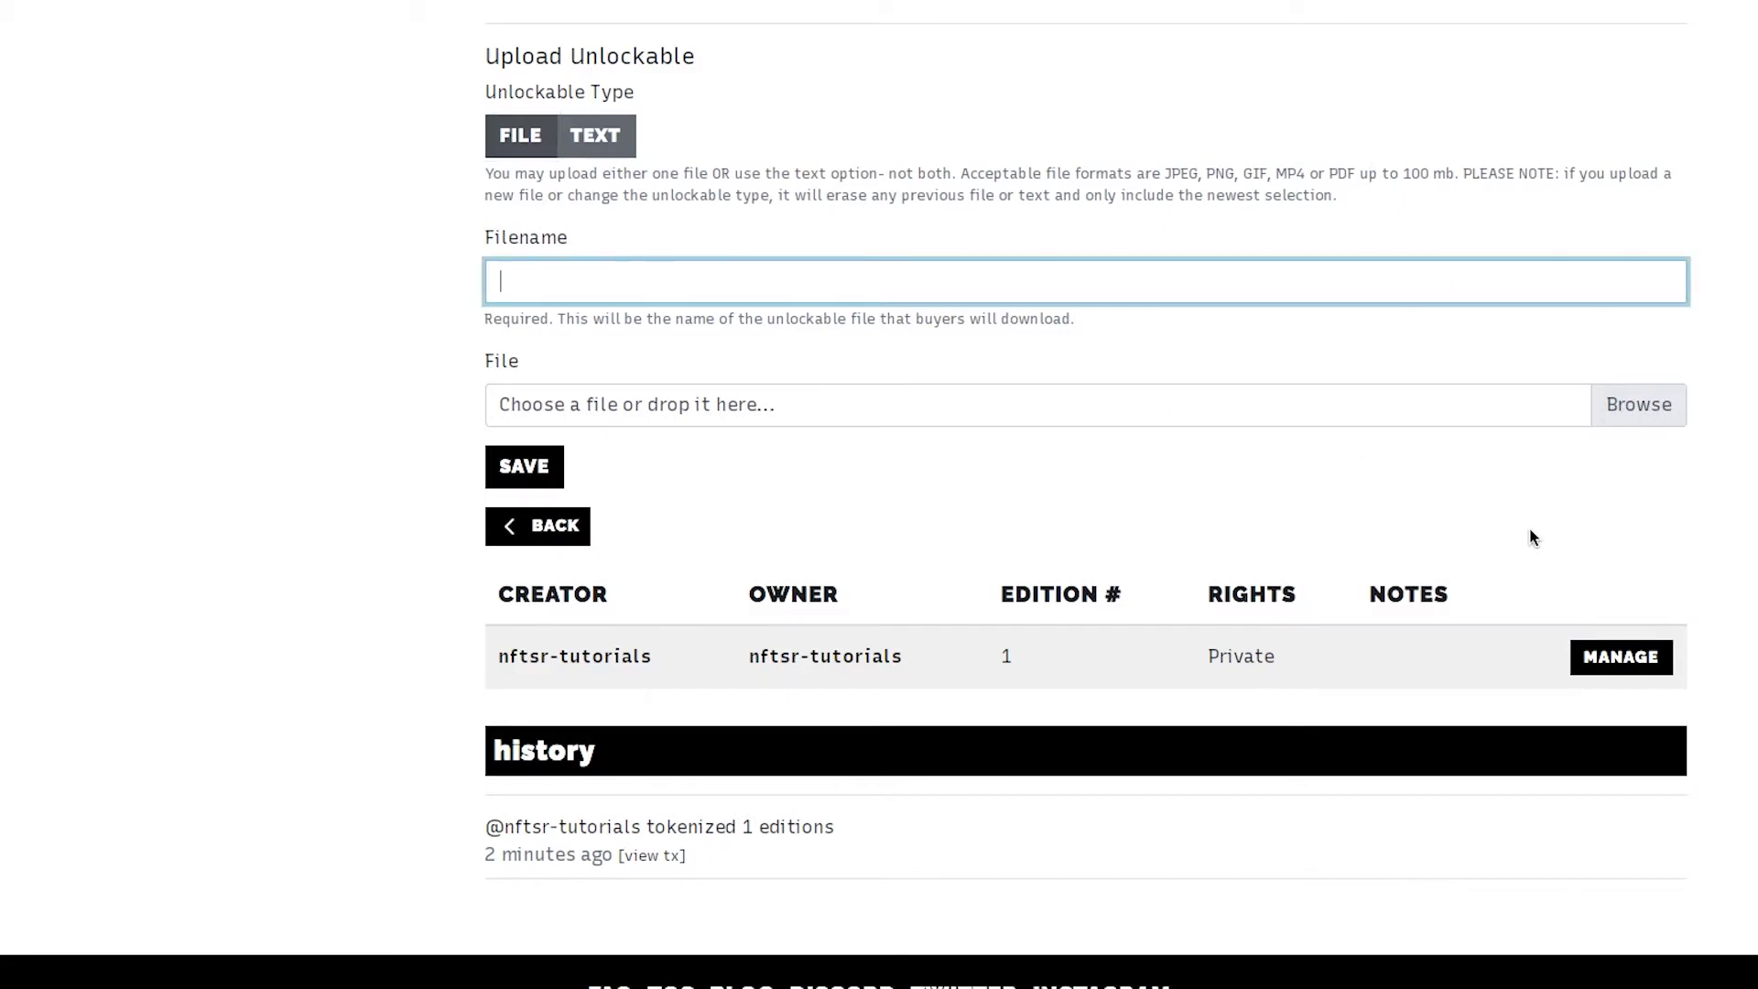
left_click(1630, 414)
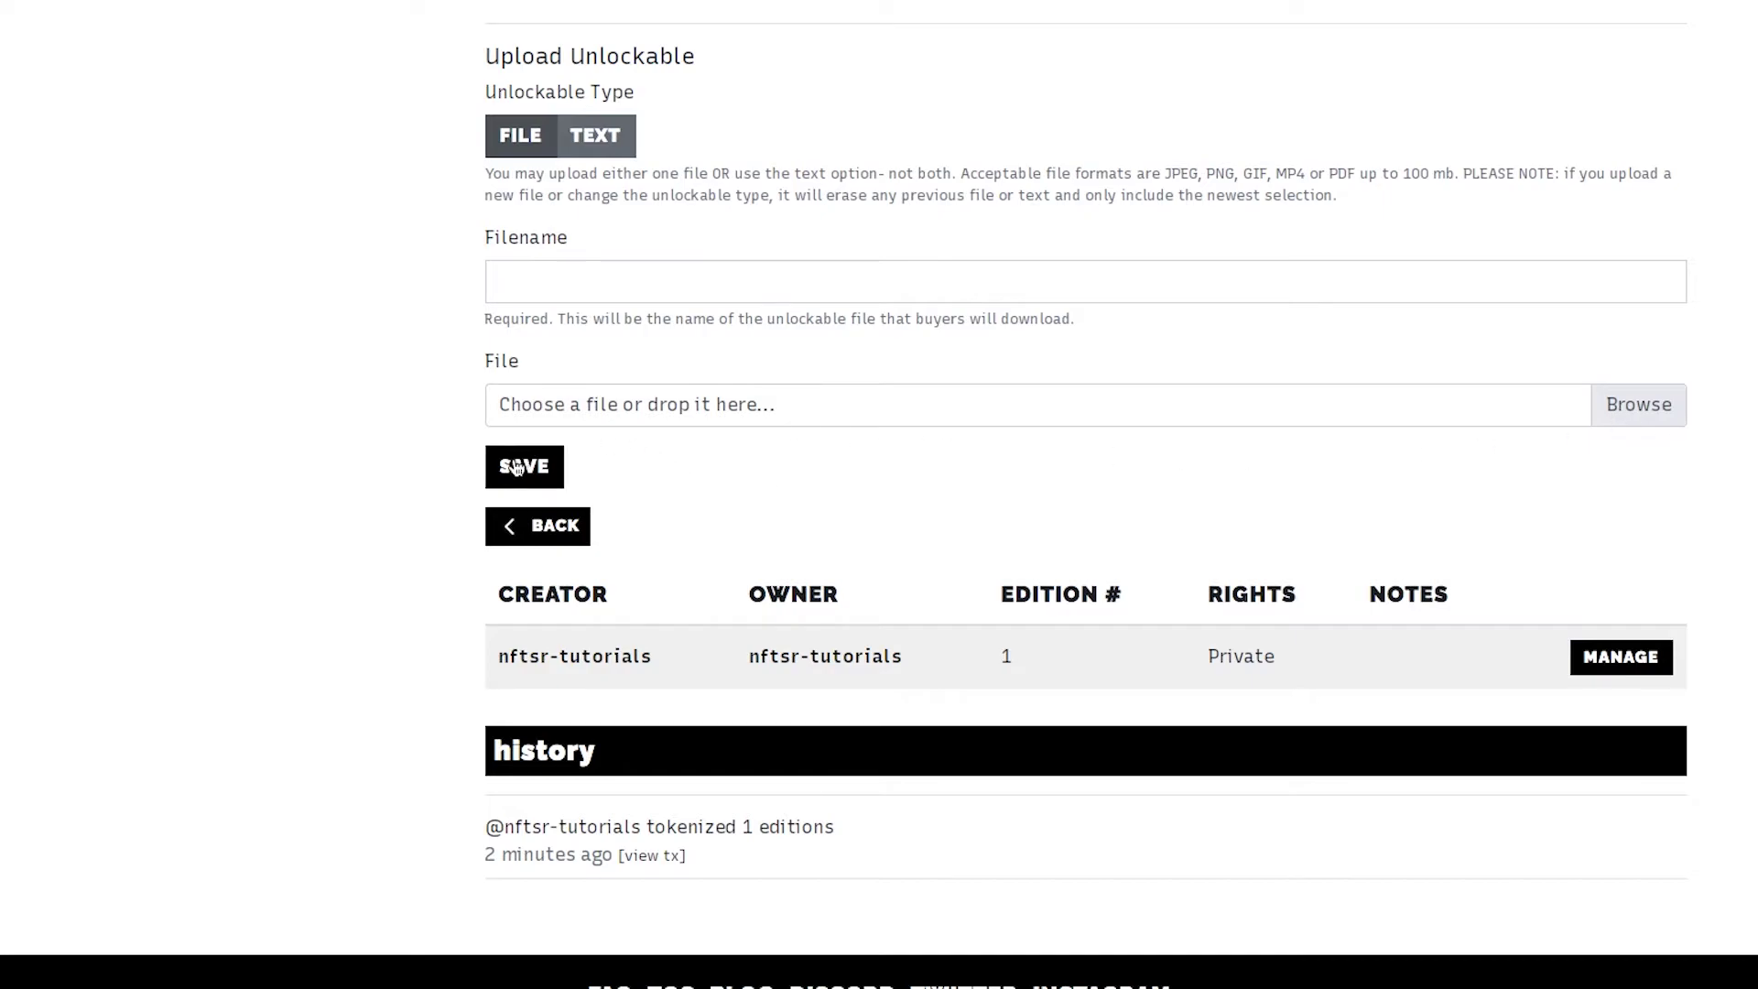
left_click(517, 467)
scroll(299, 510, "down", 1)
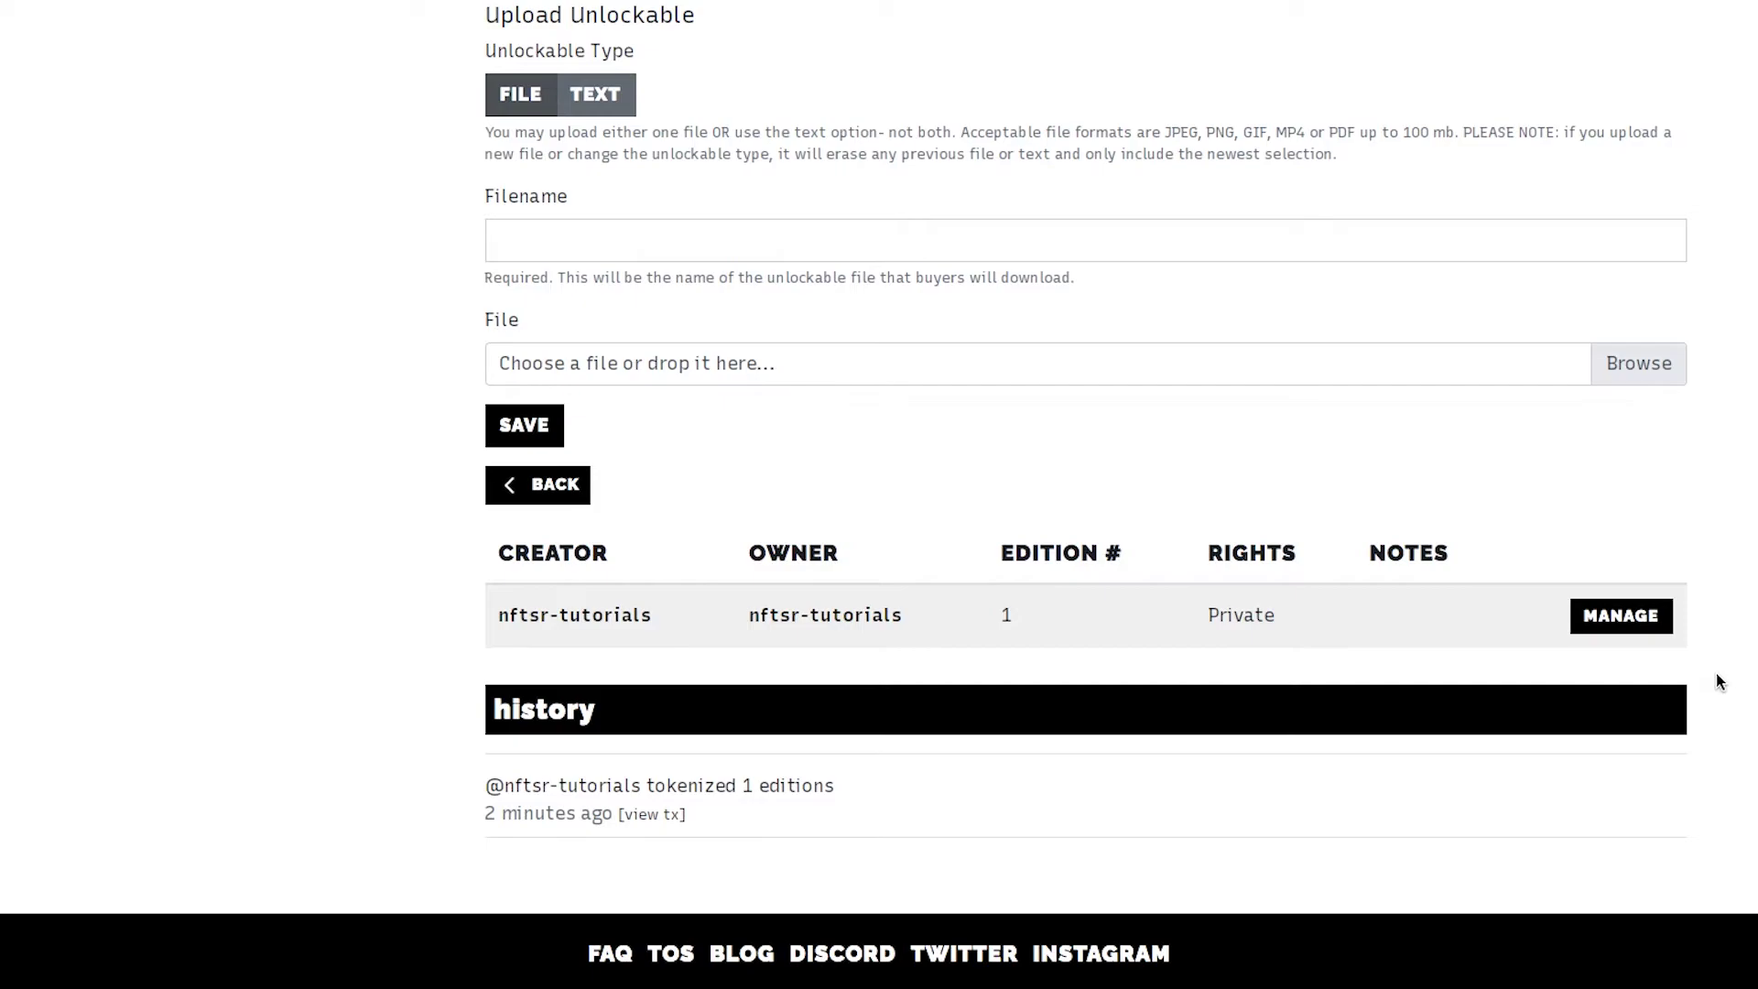
scroll(1720, 682, "down", 1)
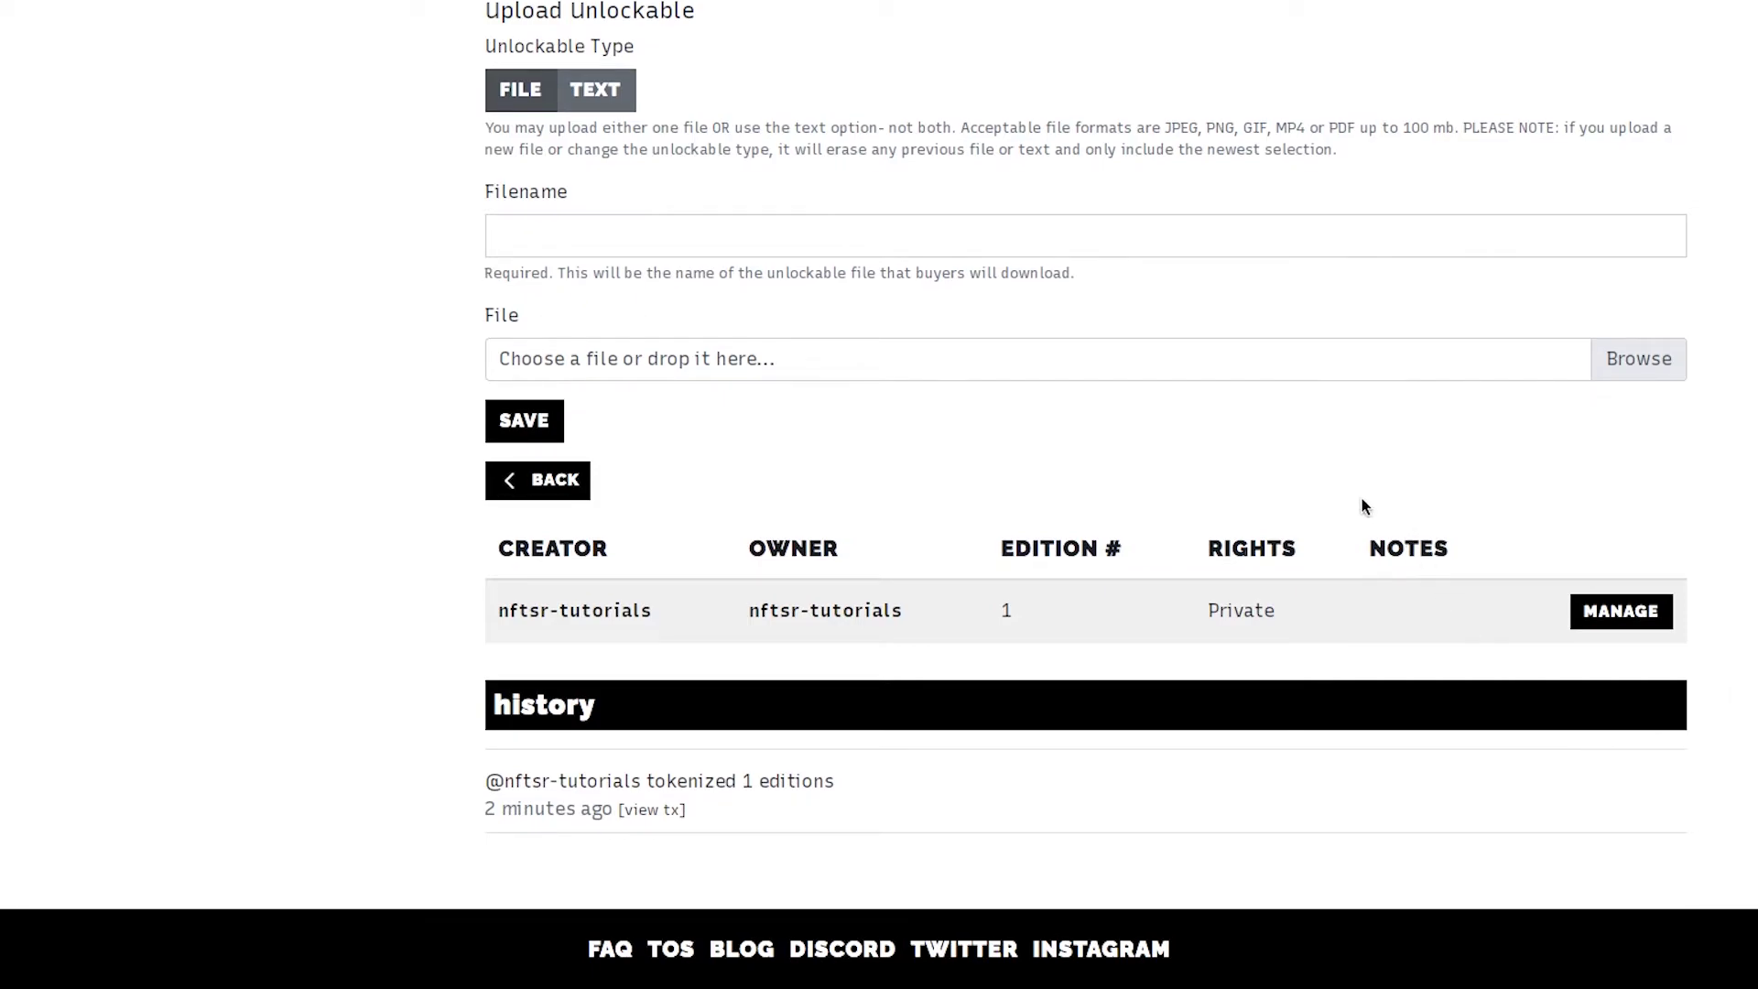
scroll(1231, 486, "up", 1)
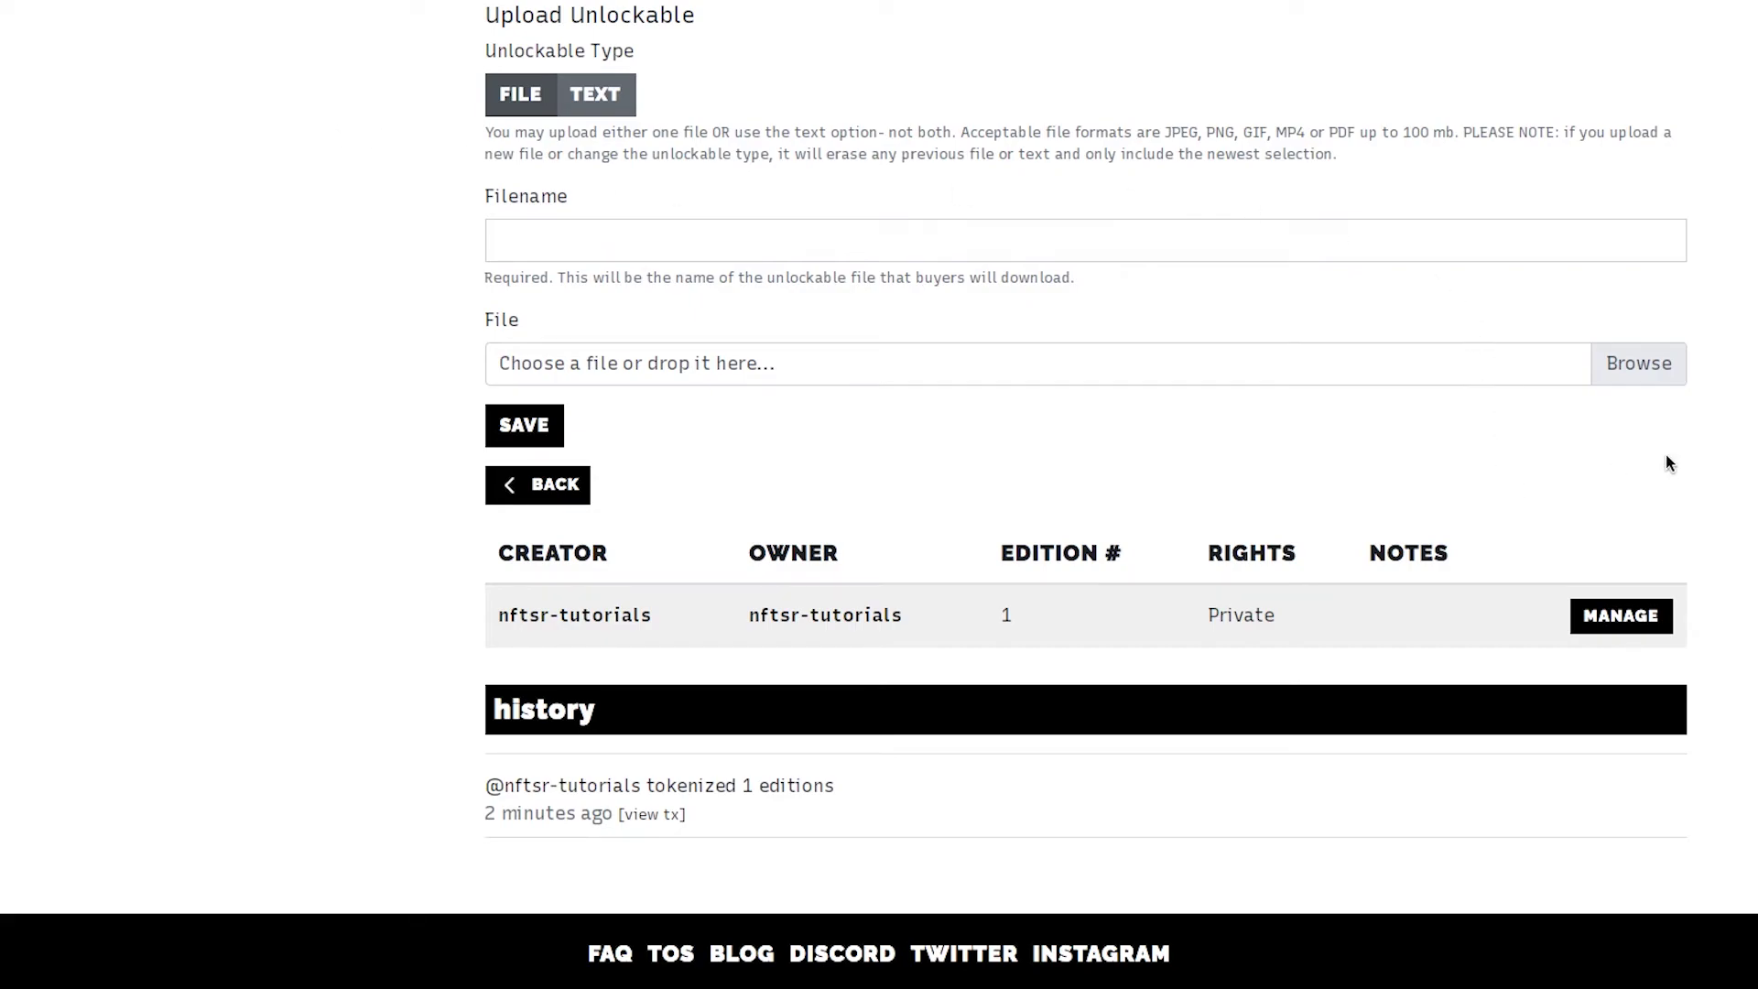
scroll(1717, 682, "down", 1)
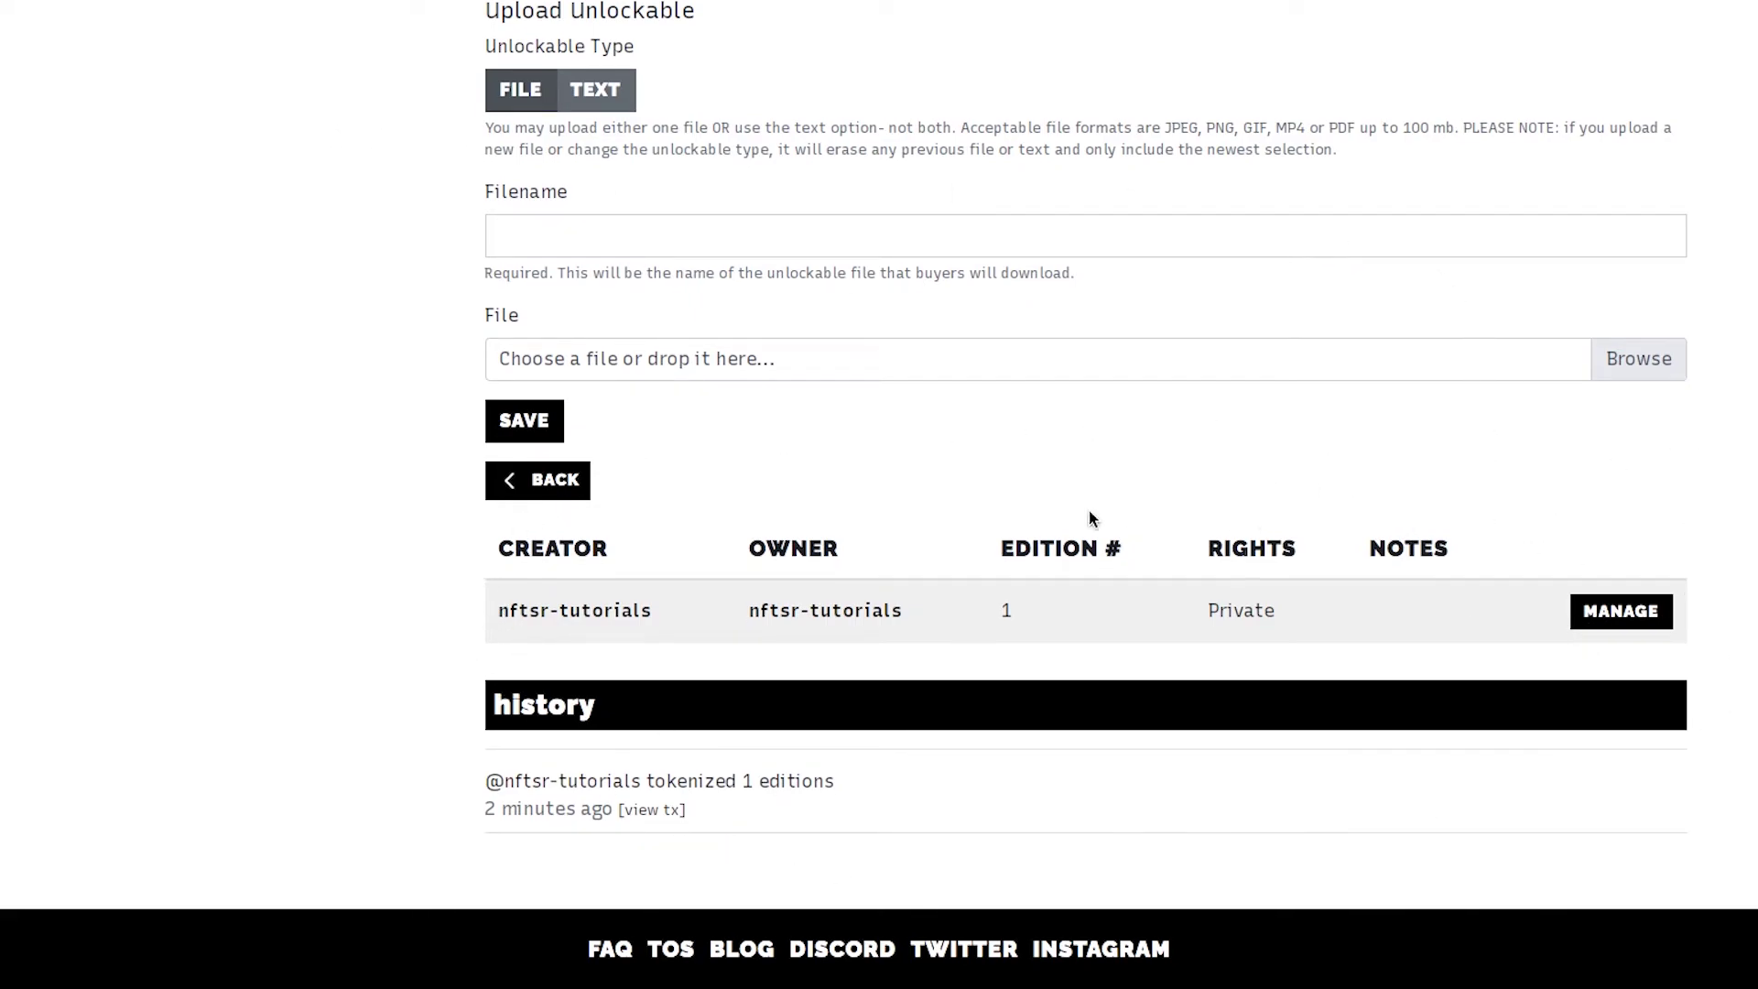
- Add edition 1 of the How to tokenize NFT to the items to manage and open that list
left_click(1626, 614)
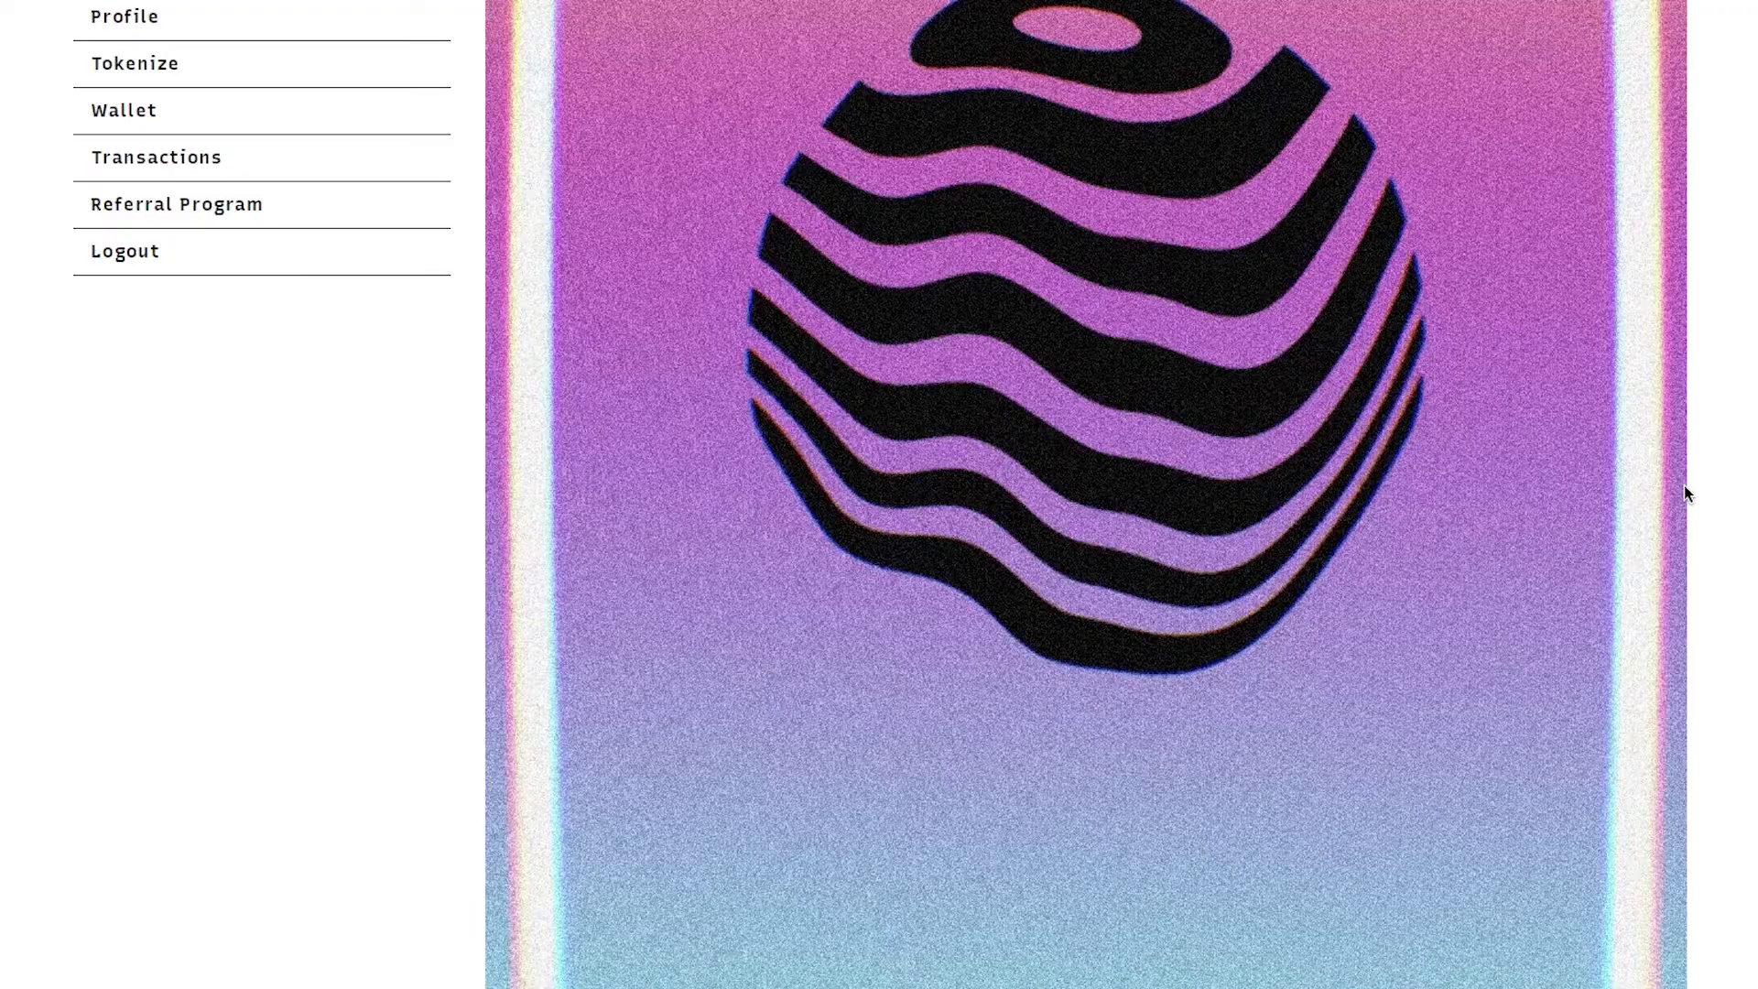
scroll(1685, 487, "up", 6)
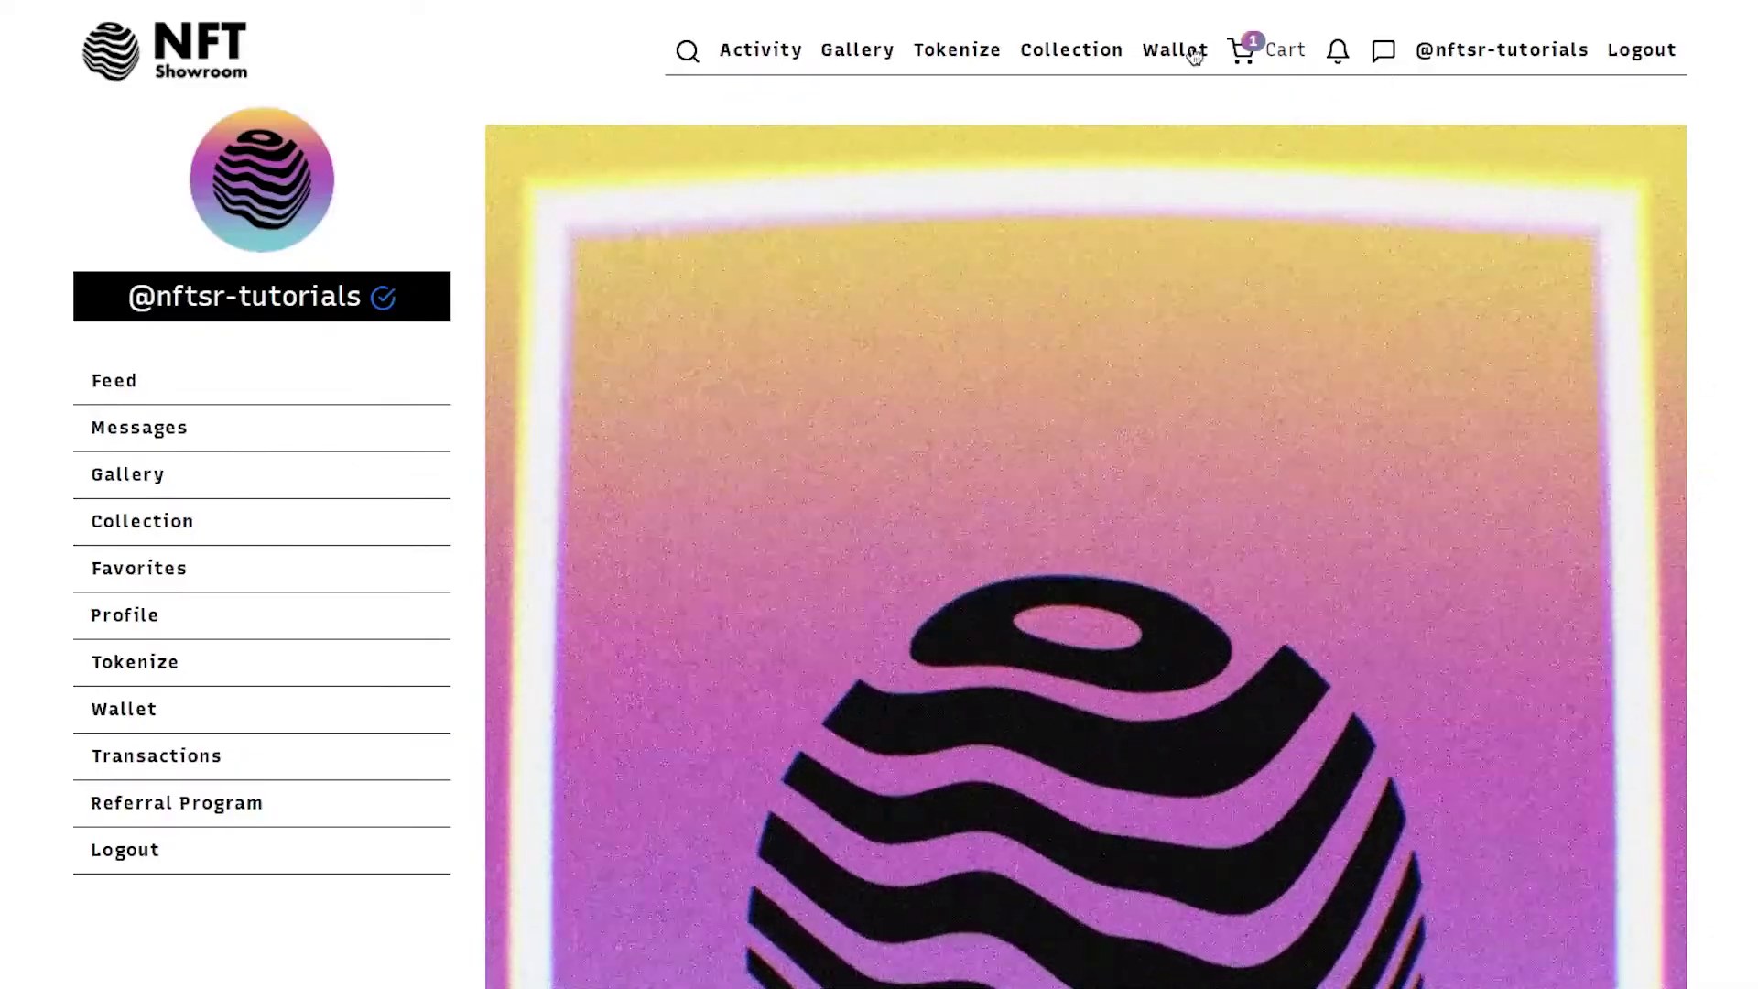
left_click(1265, 48)
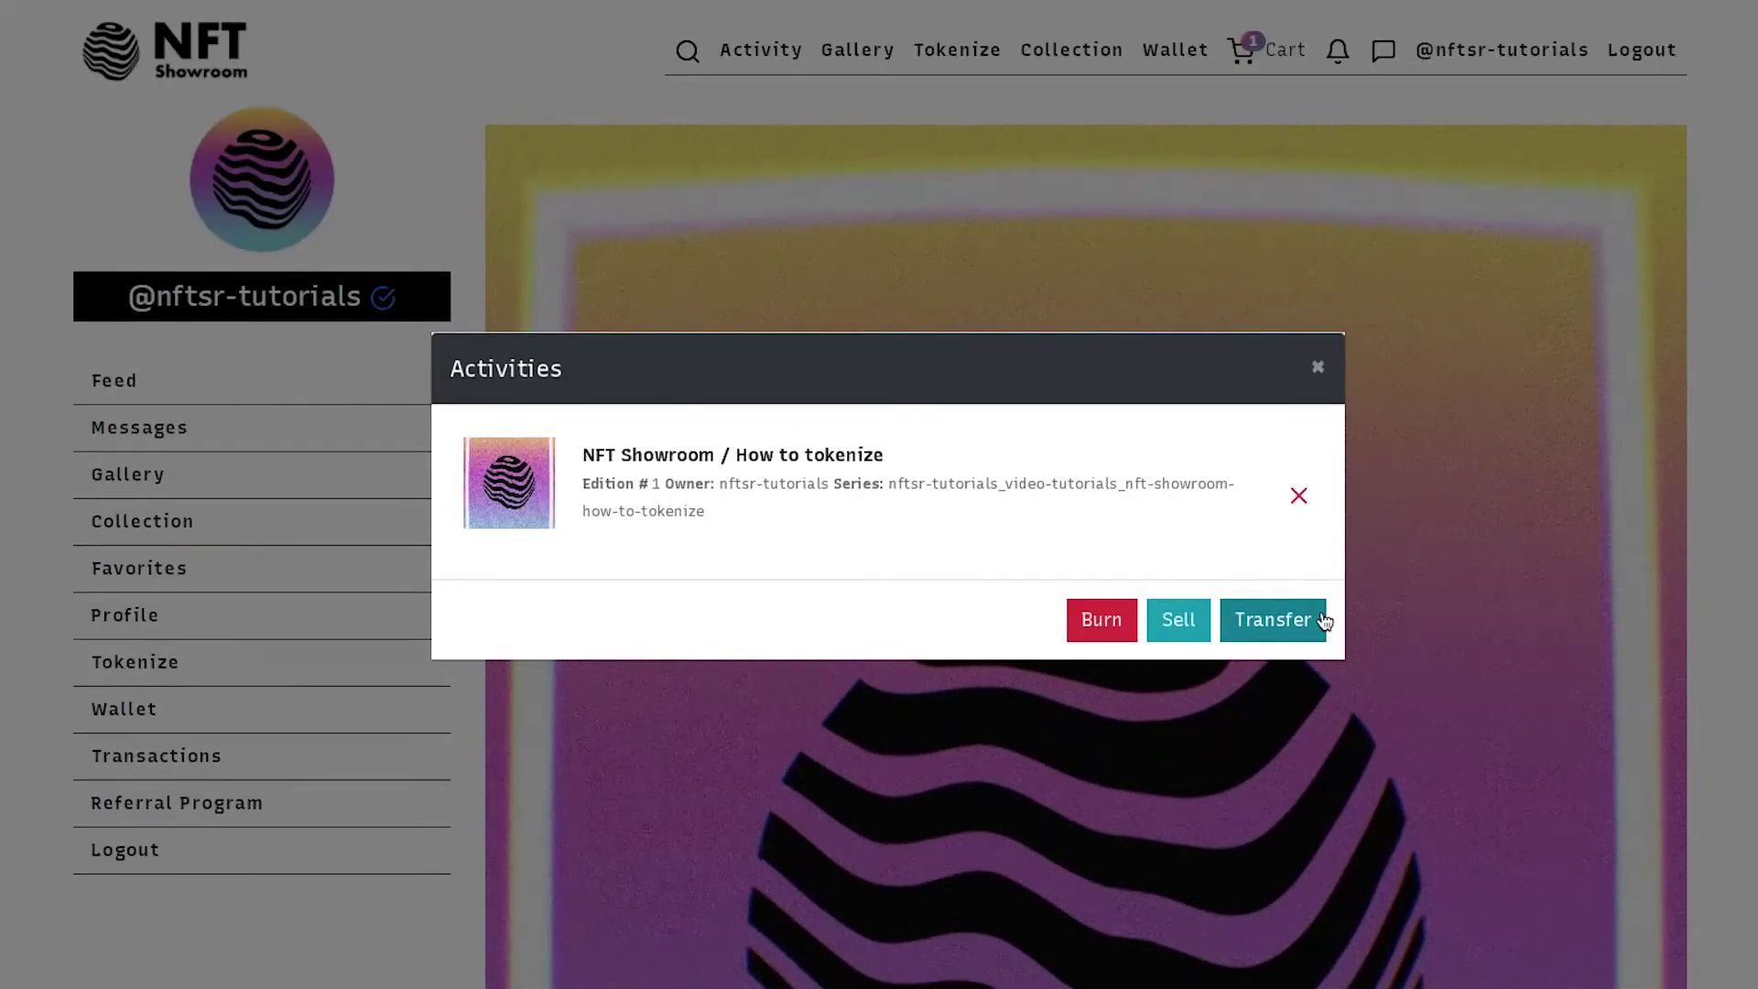
- Look over the Transfer NFT form and its recipient field, then close it without sending
left_click(1265, 615)
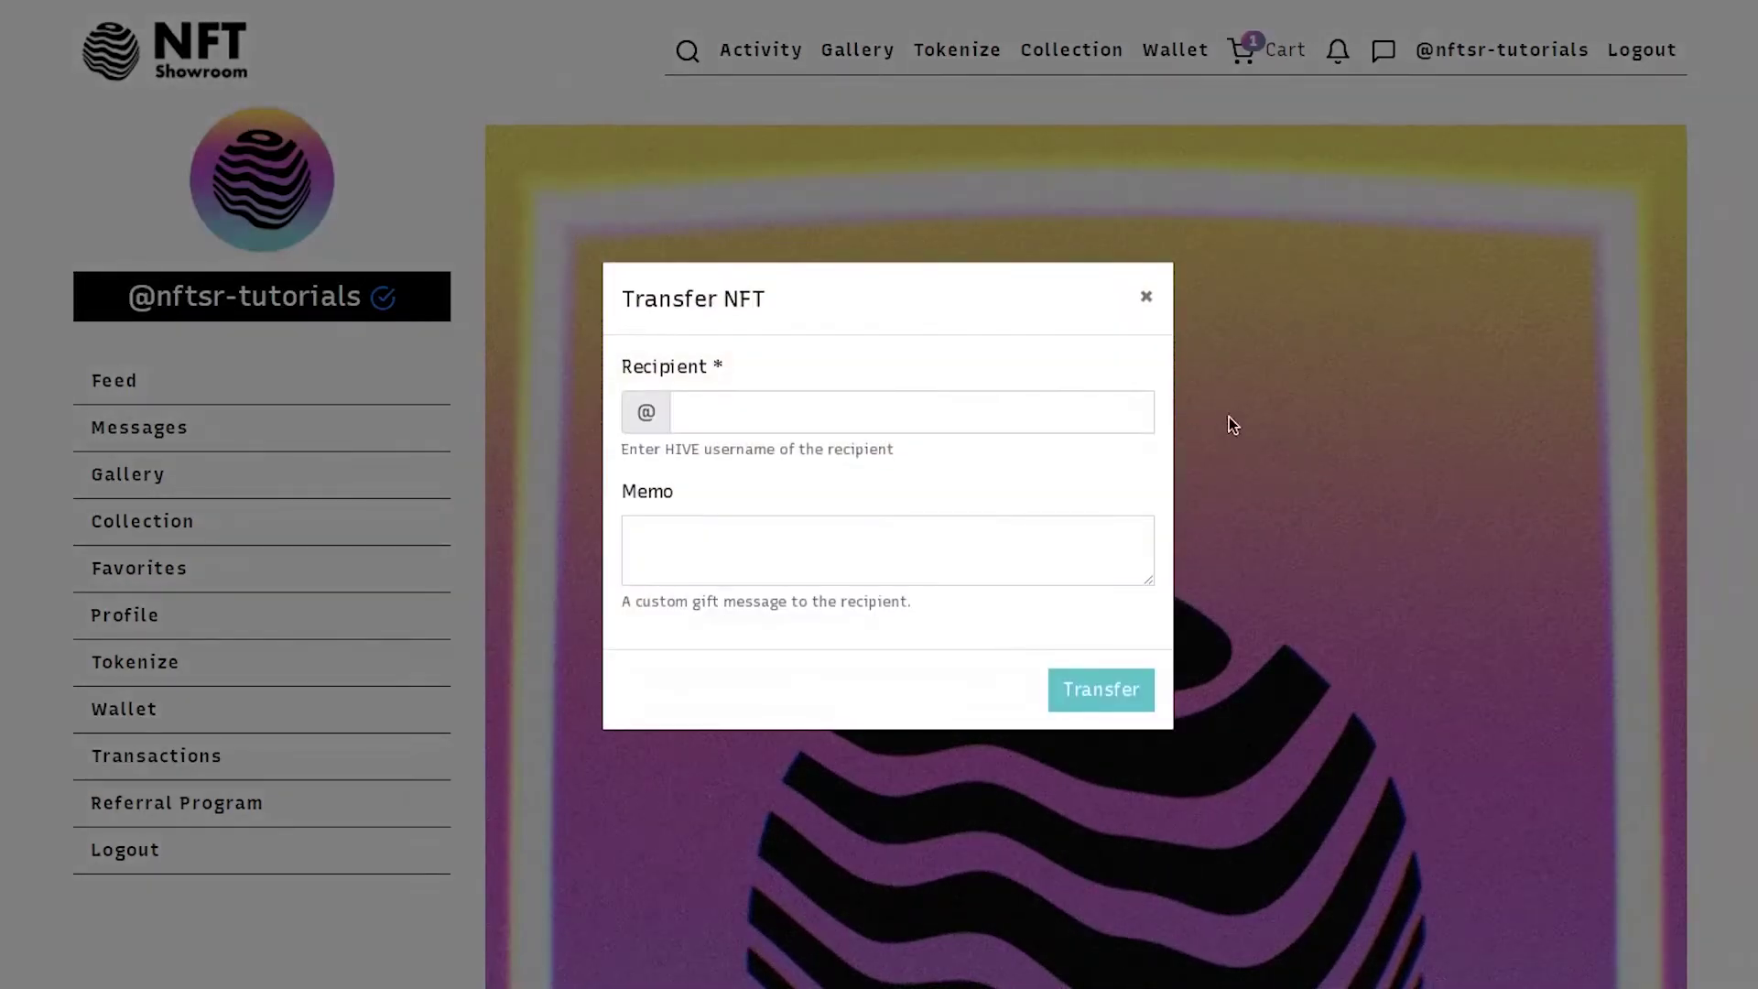
left_click(723, 409)
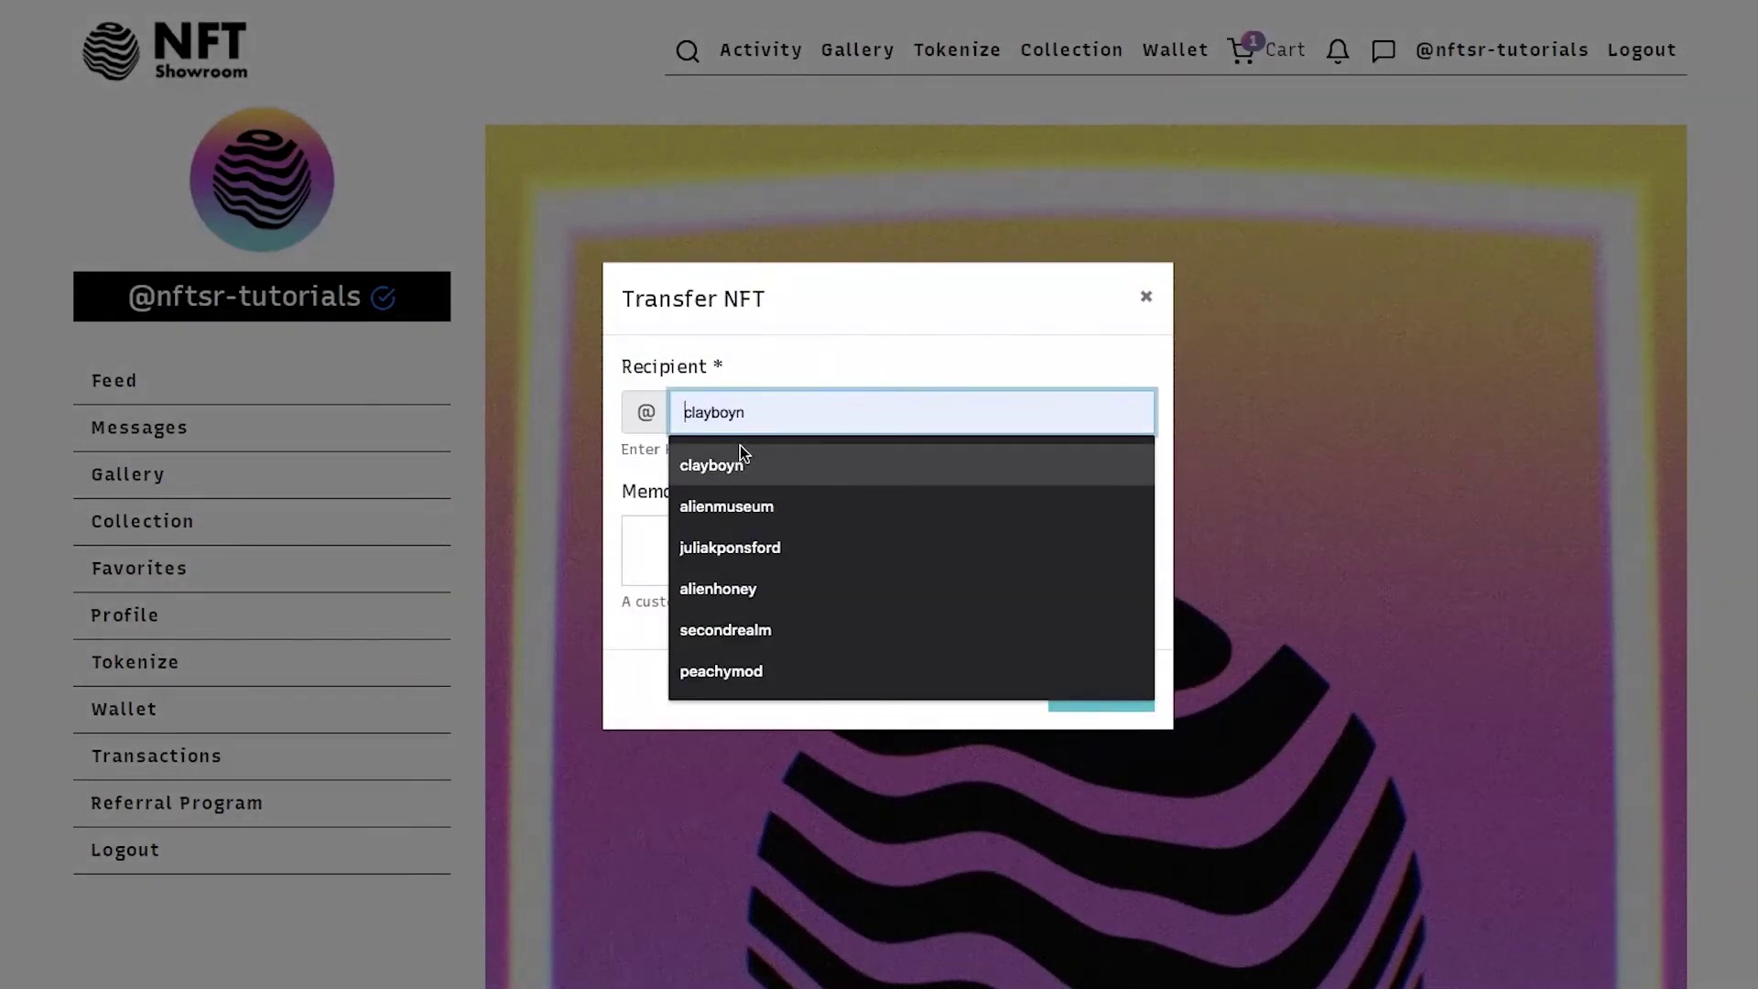
left_click(1147, 302)
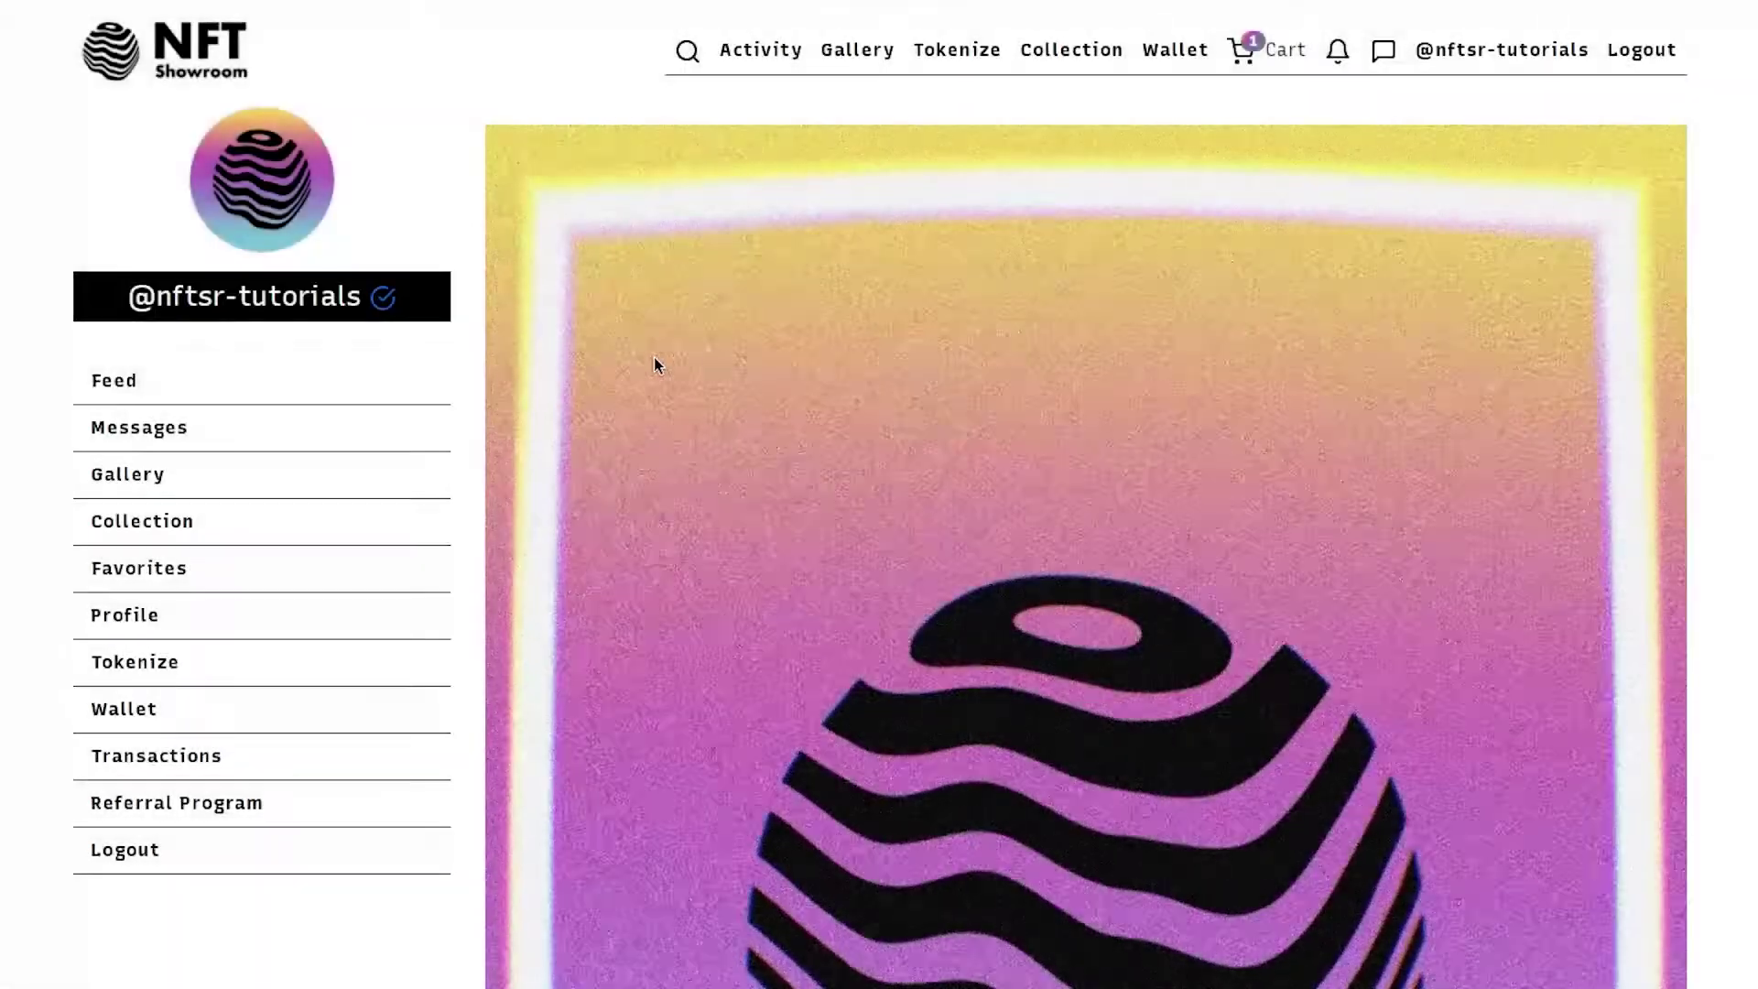
- List the How to tokenize NFT for sale at 50 SWAP.HIVE and approve it in Keychain
left_click(734, 294)
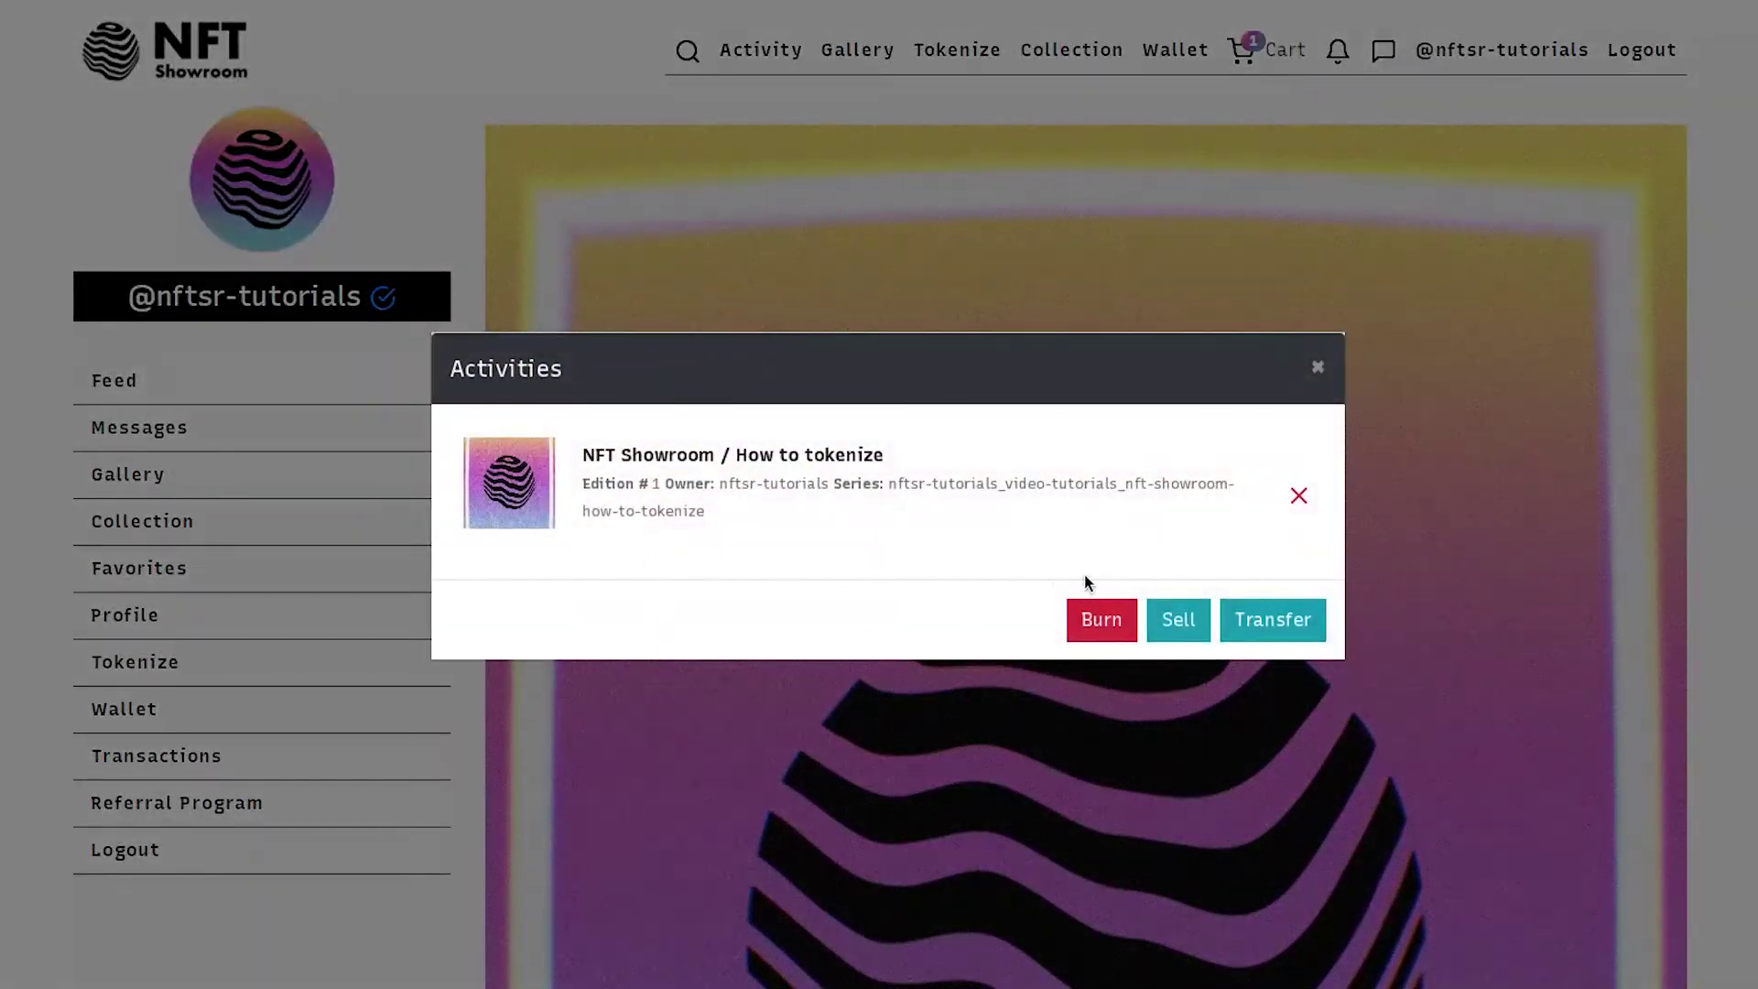
left_click(1181, 621)
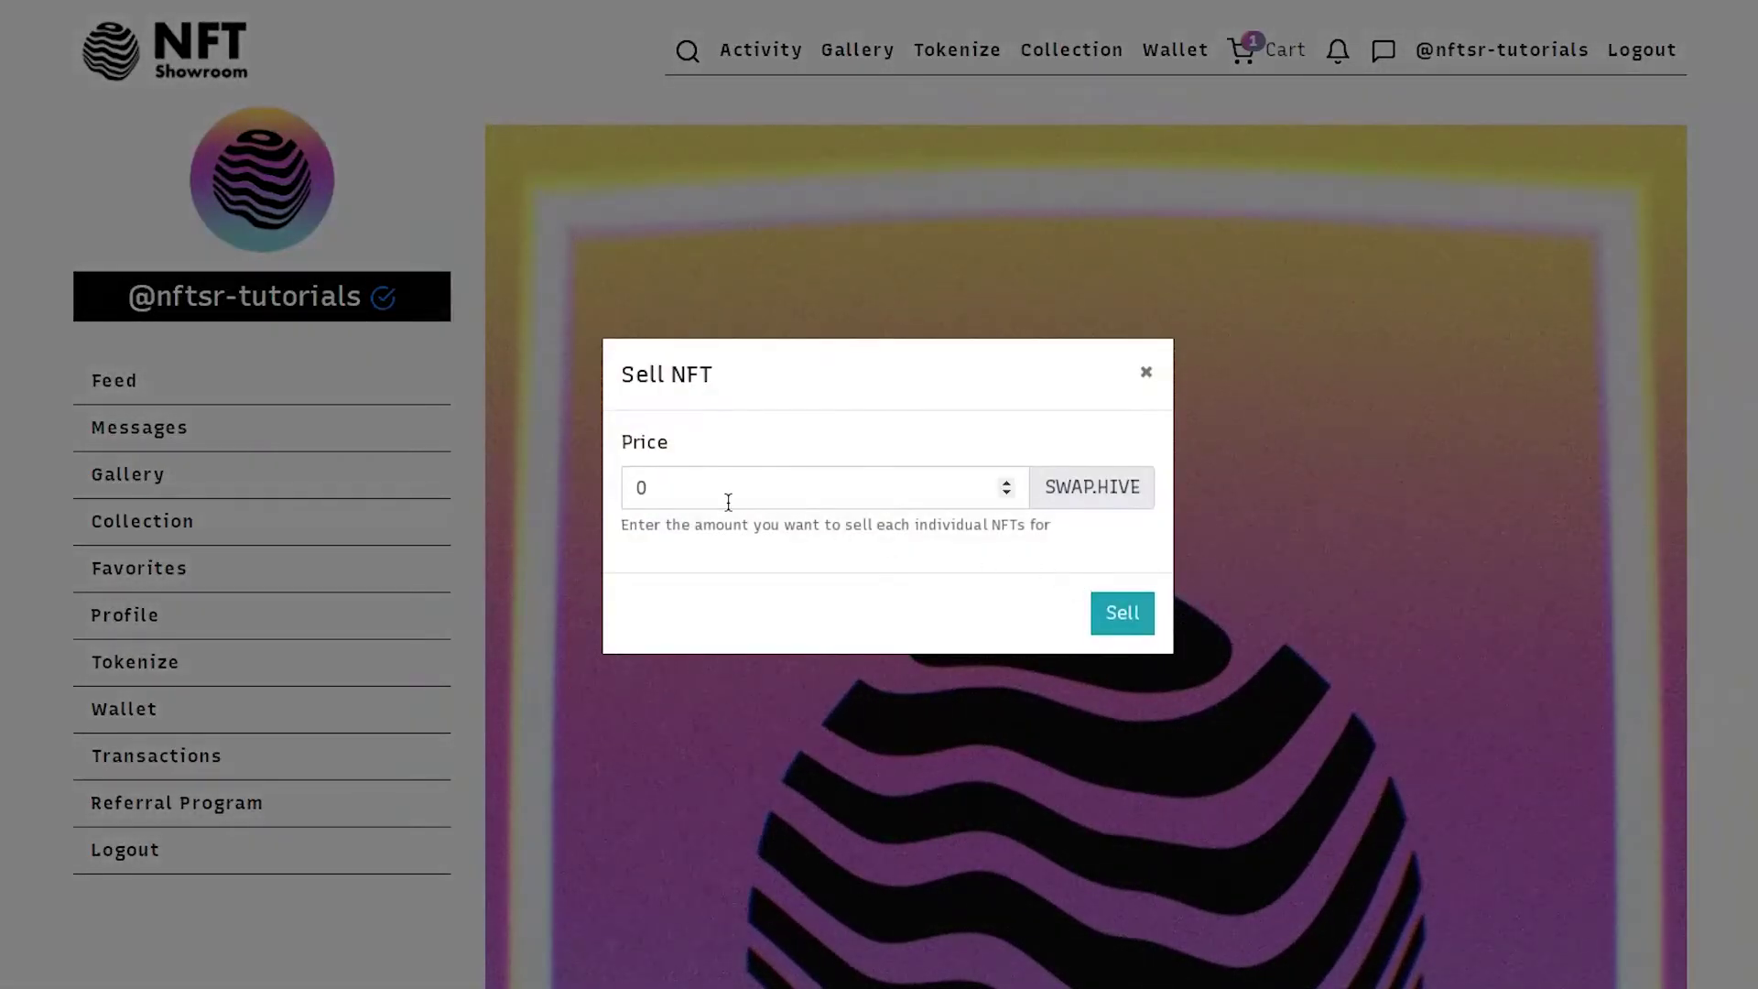
double_click(625, 485)
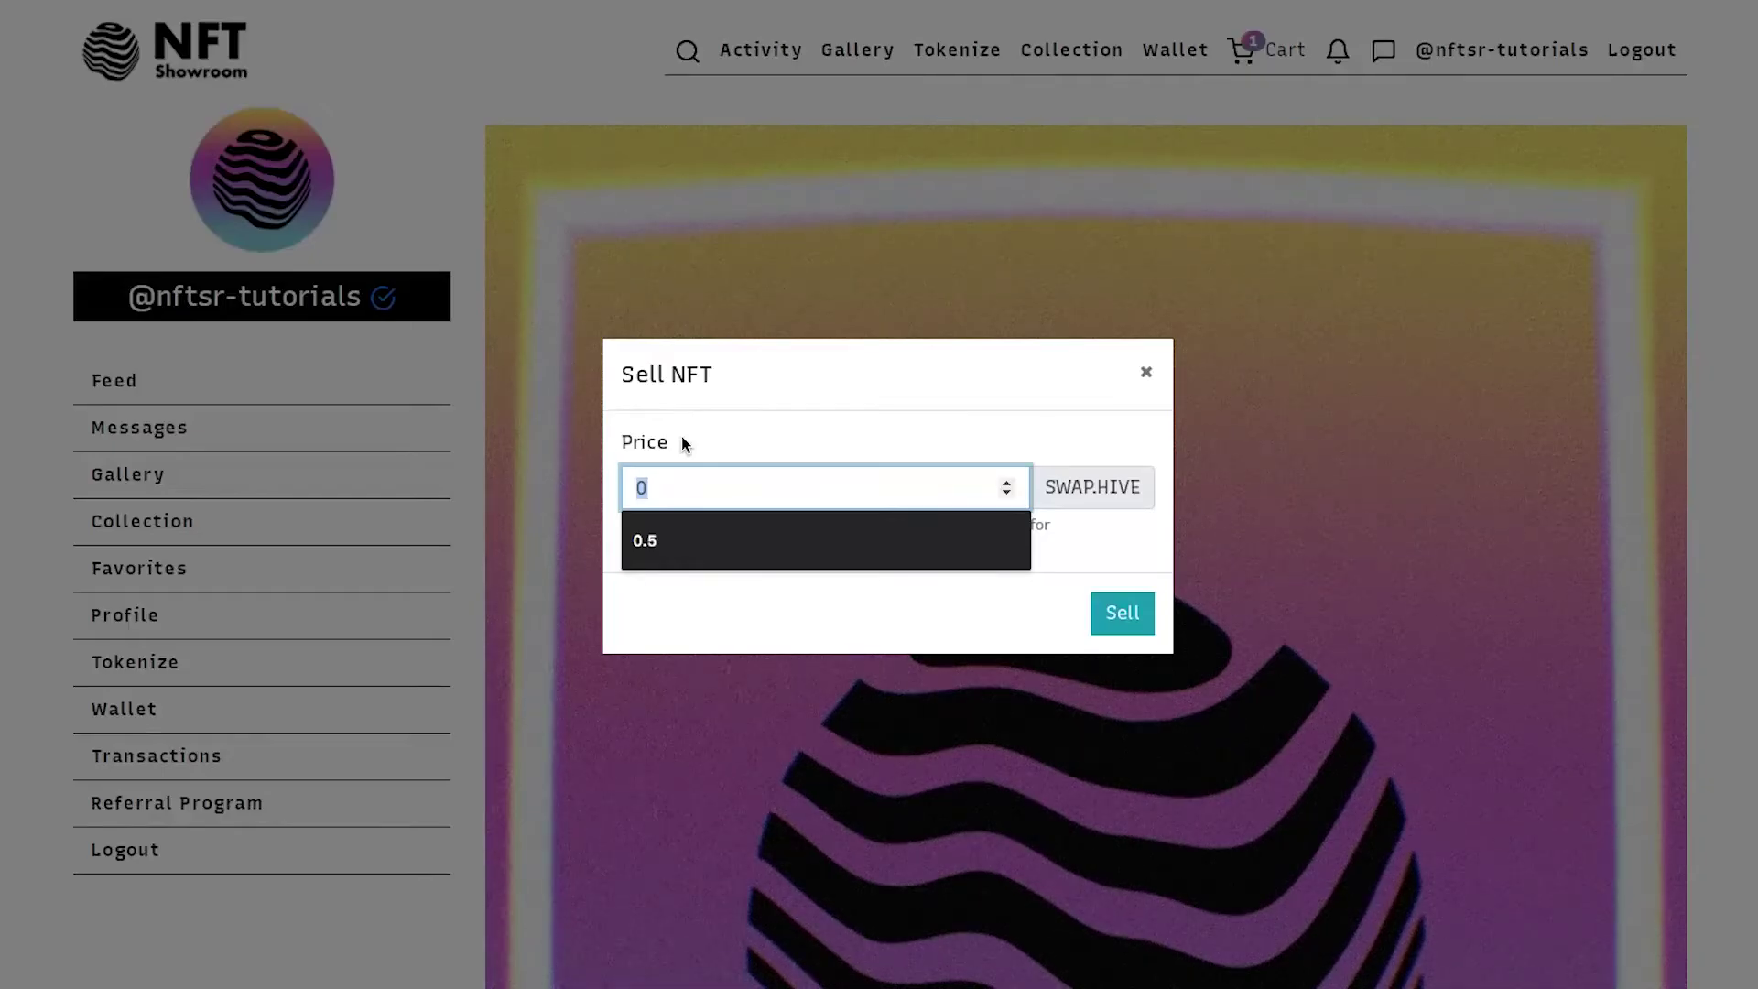
type("50")
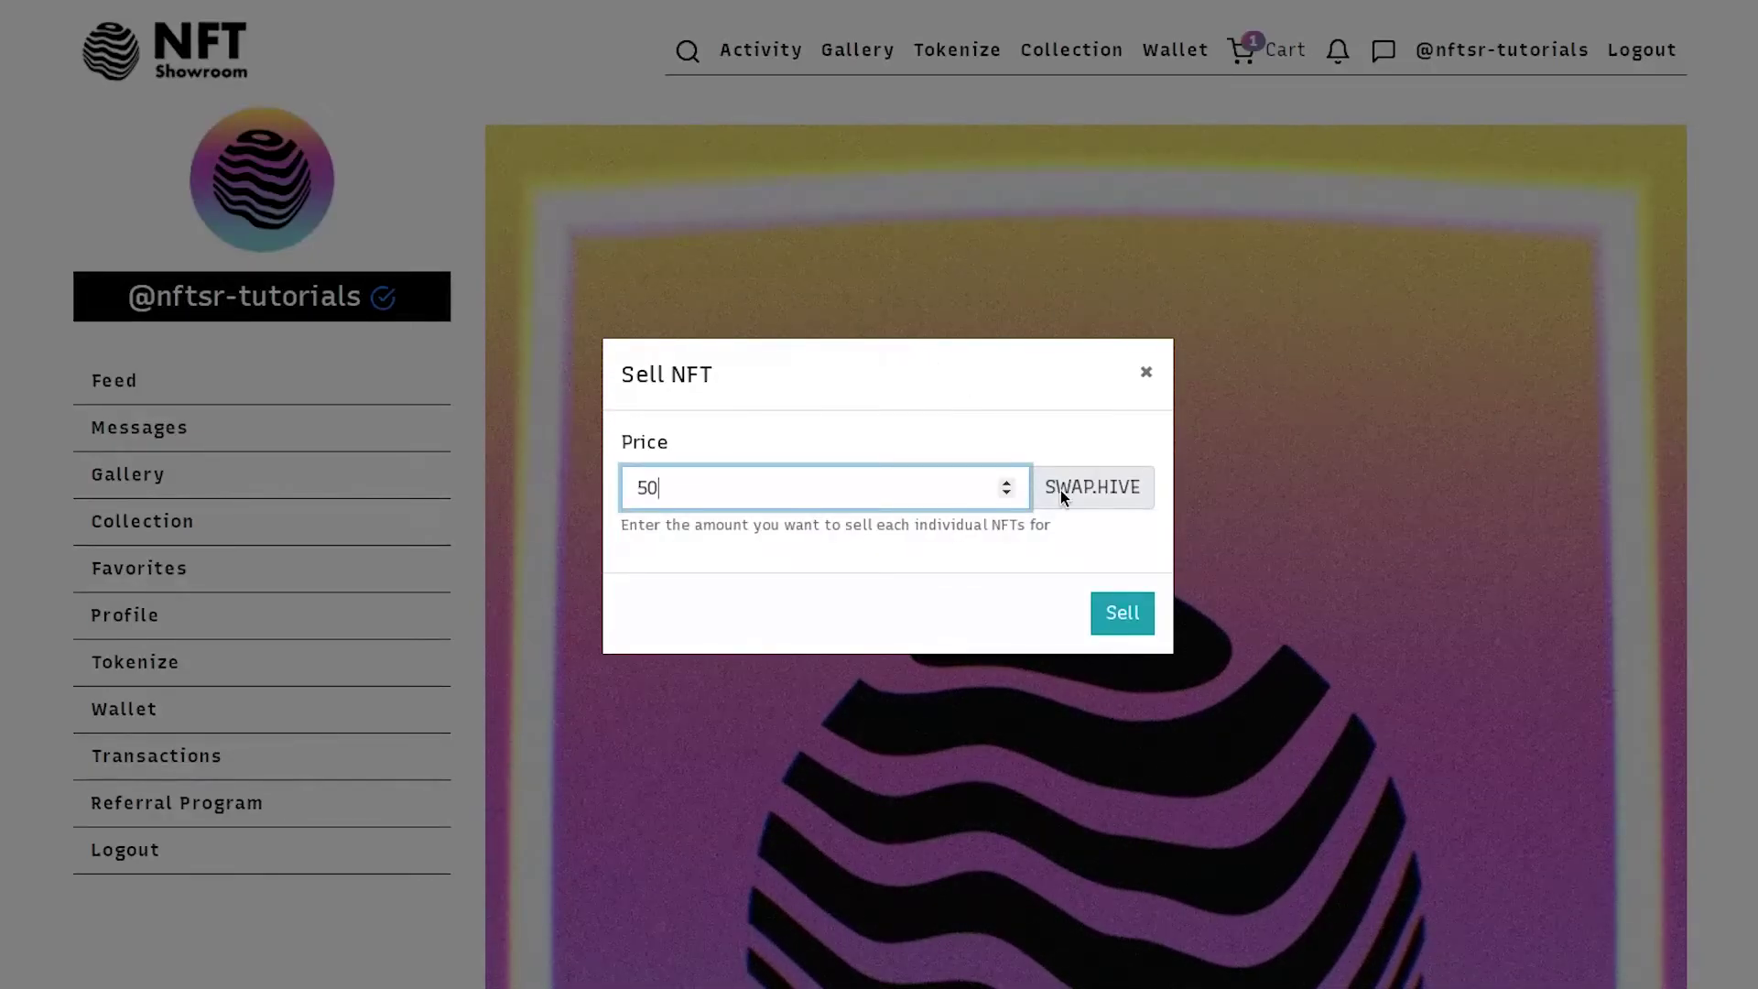
left_click(1125, 616)
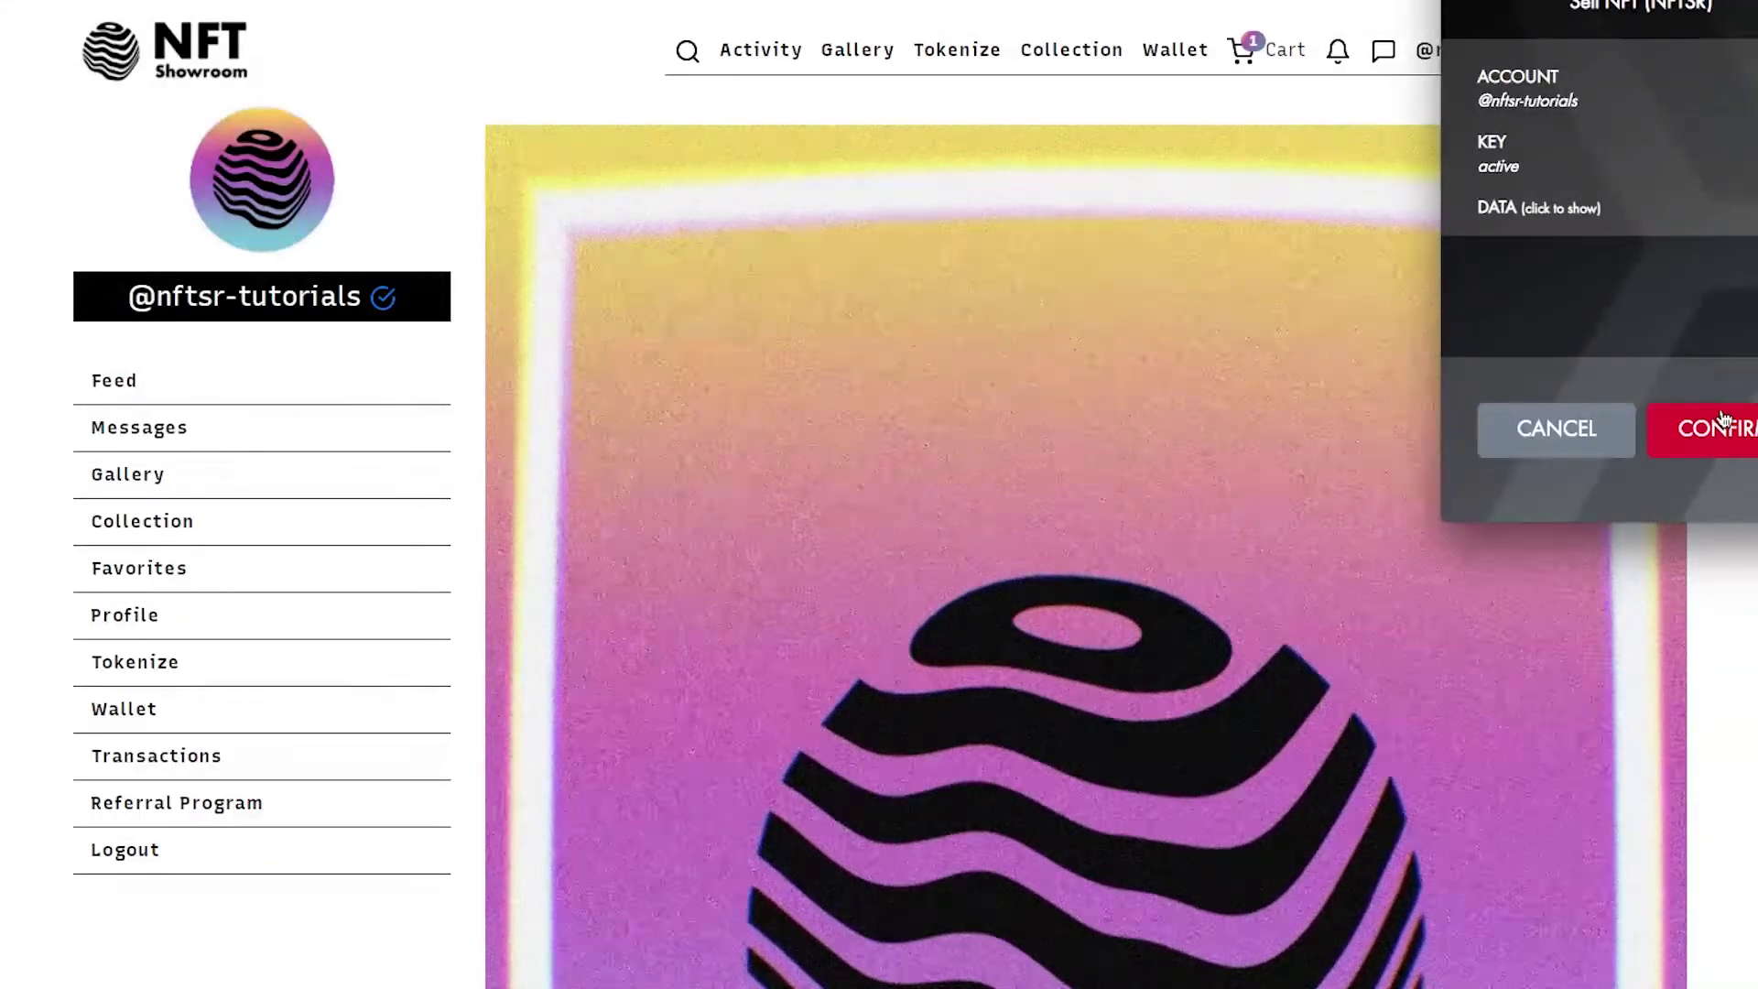
left_click(1725, 428)
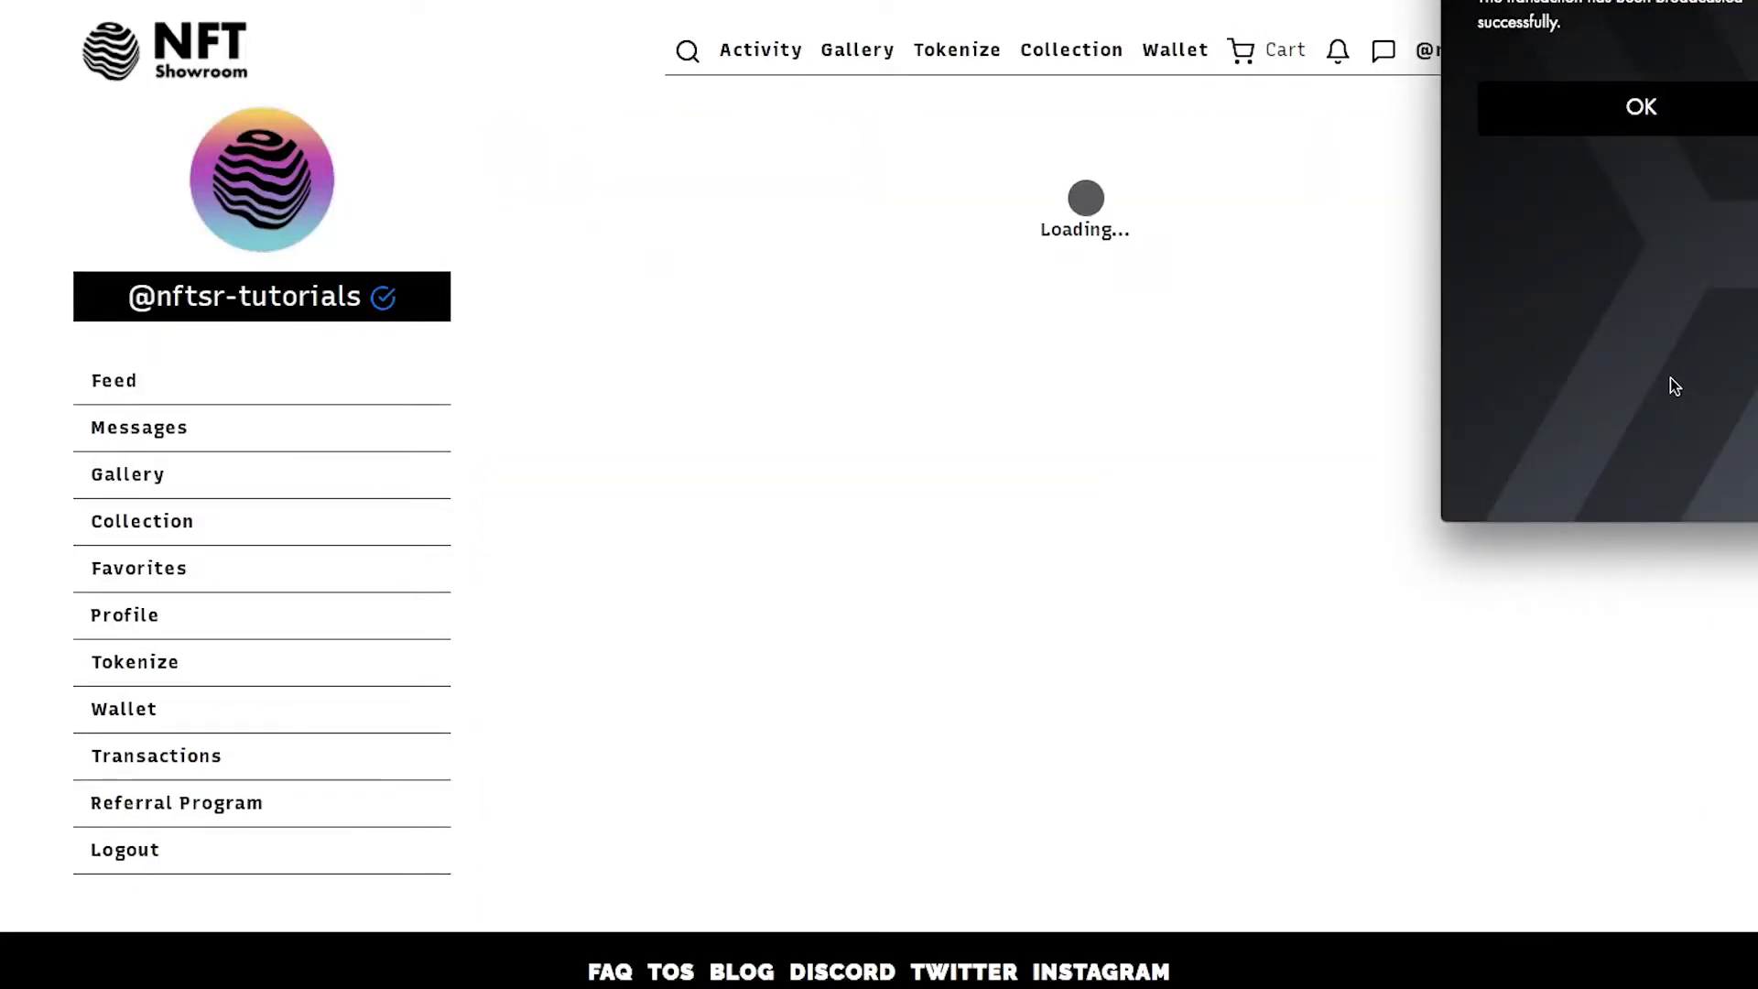
- Dismiss the success notice and browse Freshly Tokenized Art, where the new video leads at 50 SWAP.HIVE
left_click(1643, 106)
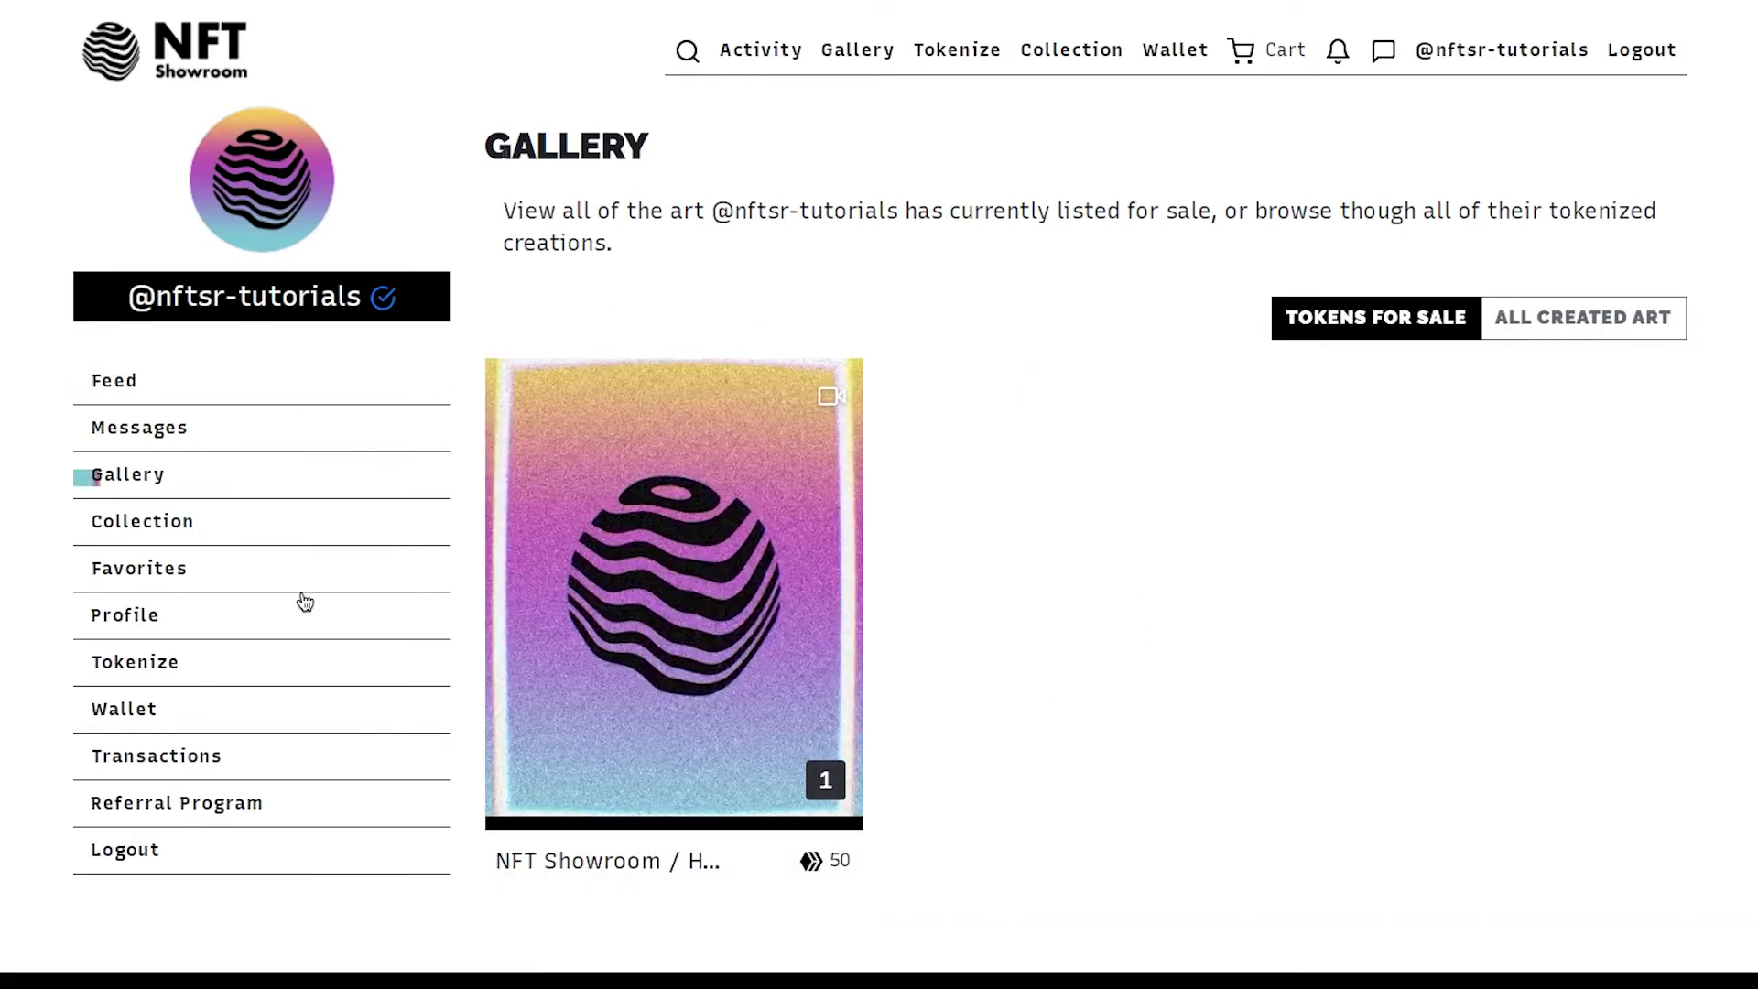
left_click(861, 50)
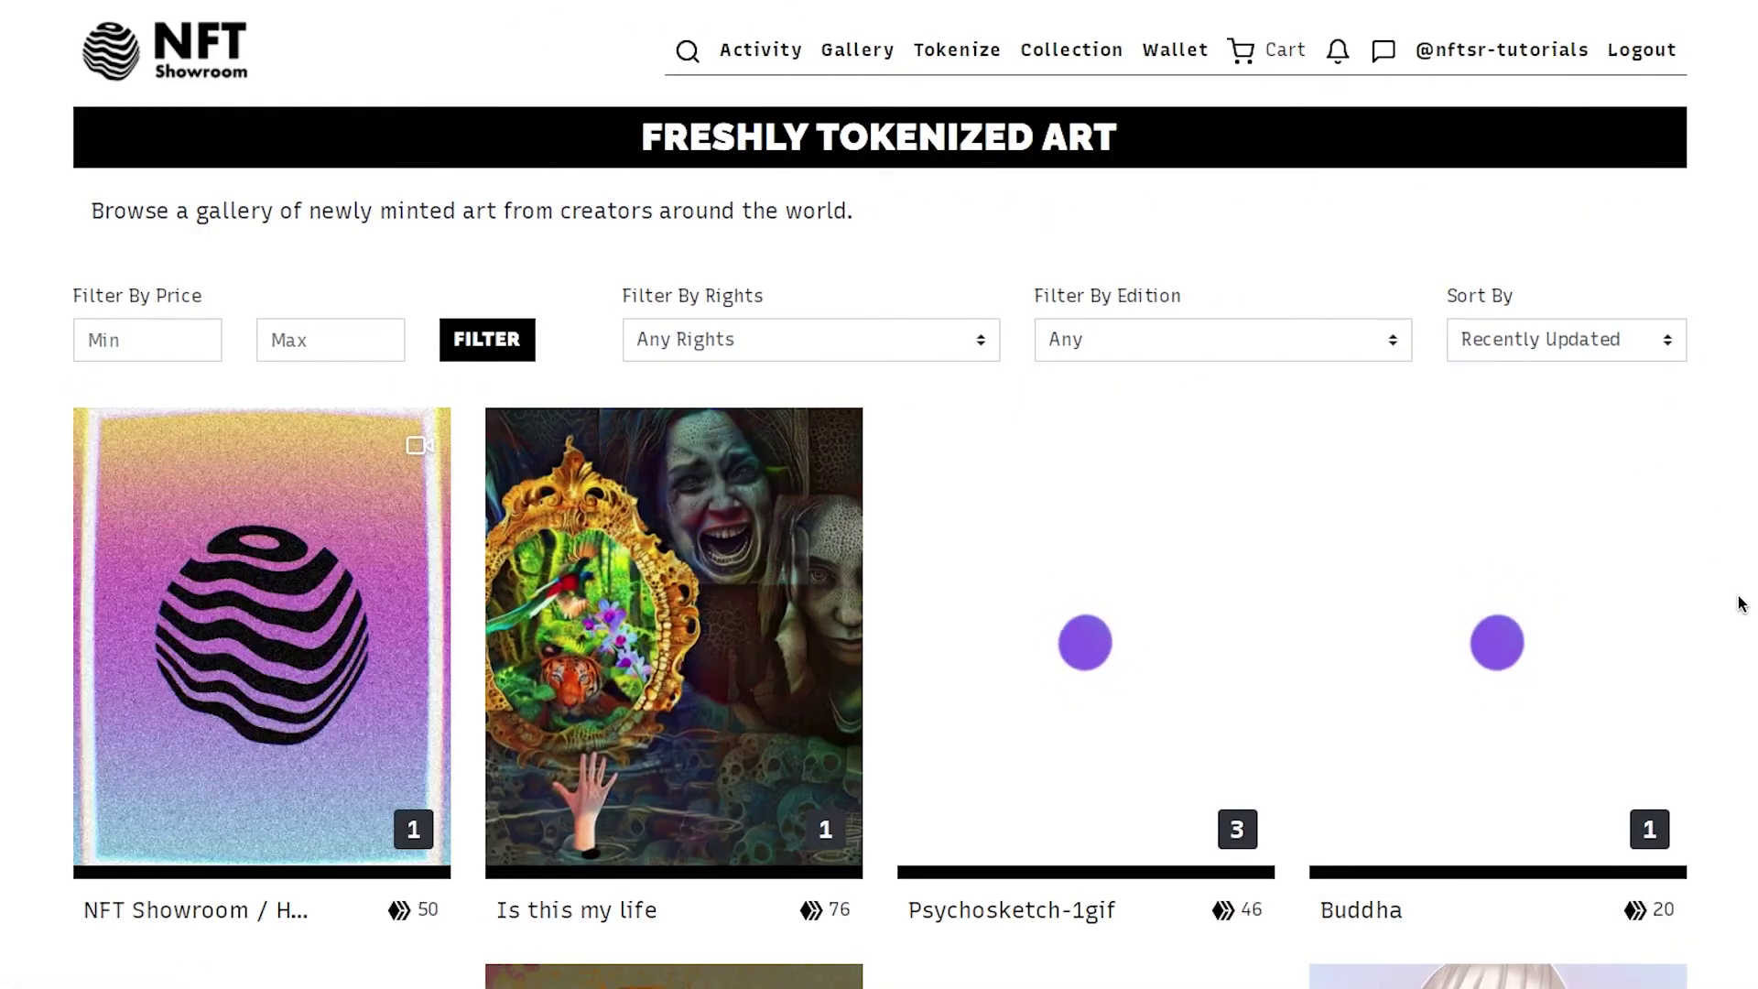
scroll(1740, 602, "down", 1)
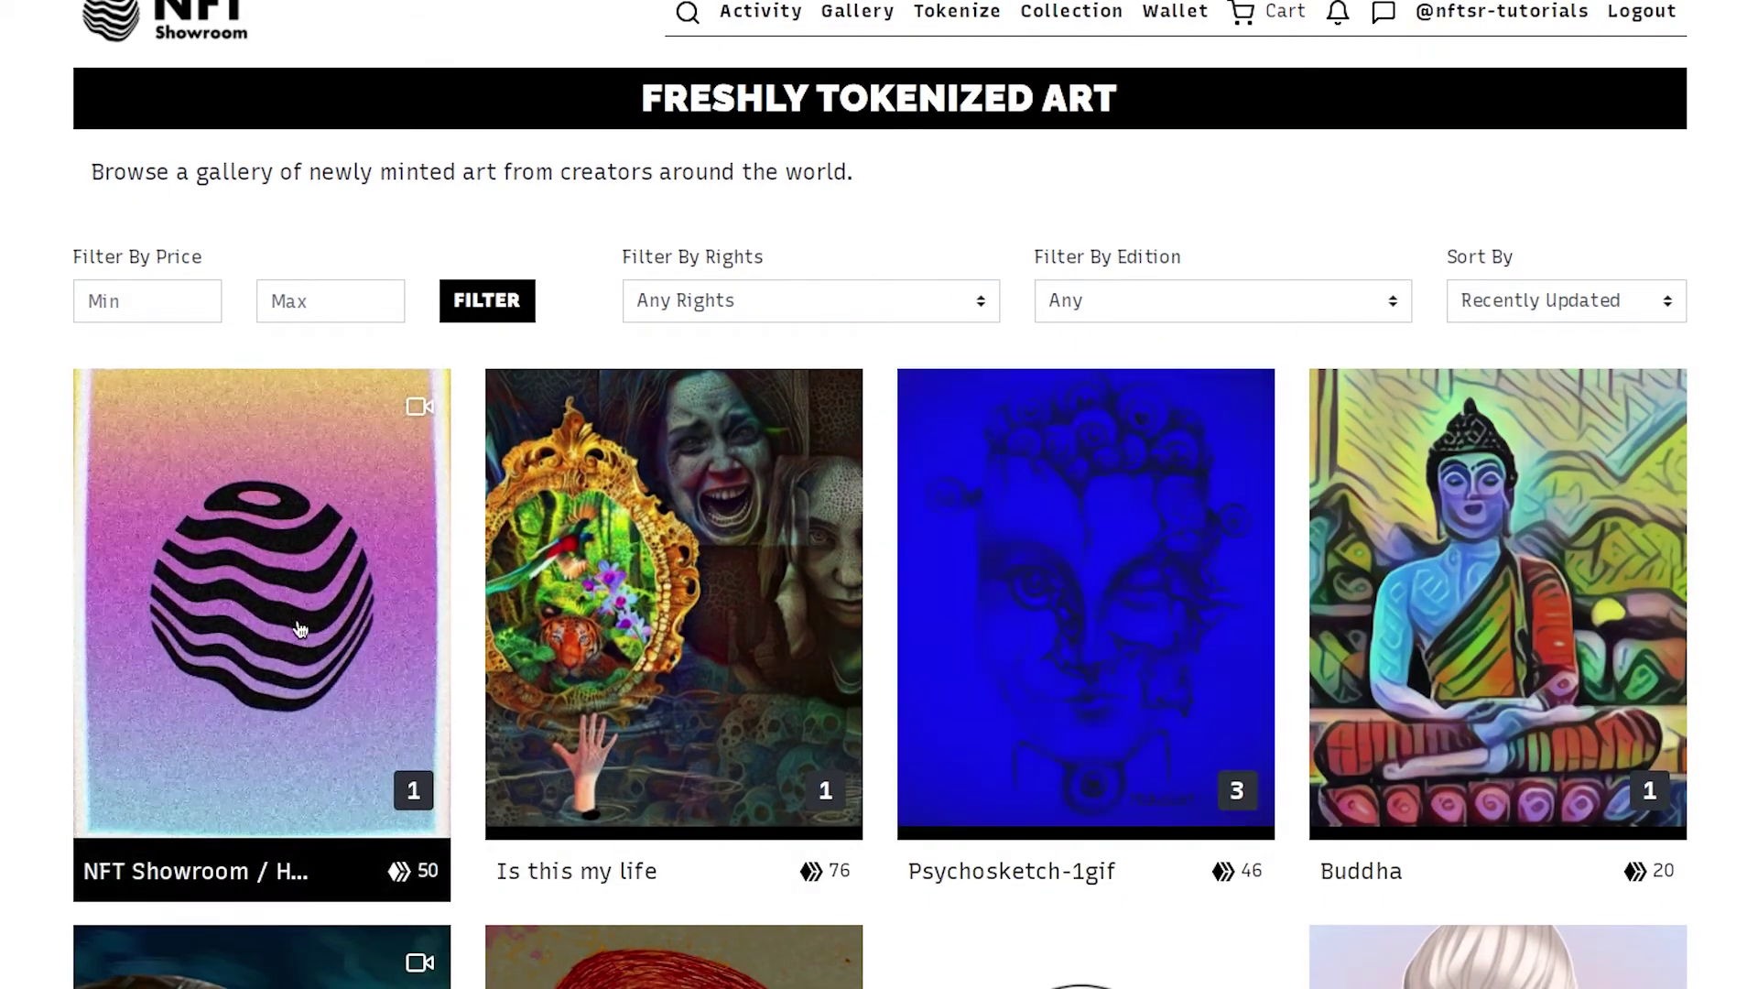
scroll(1750, 583, "down", 1)
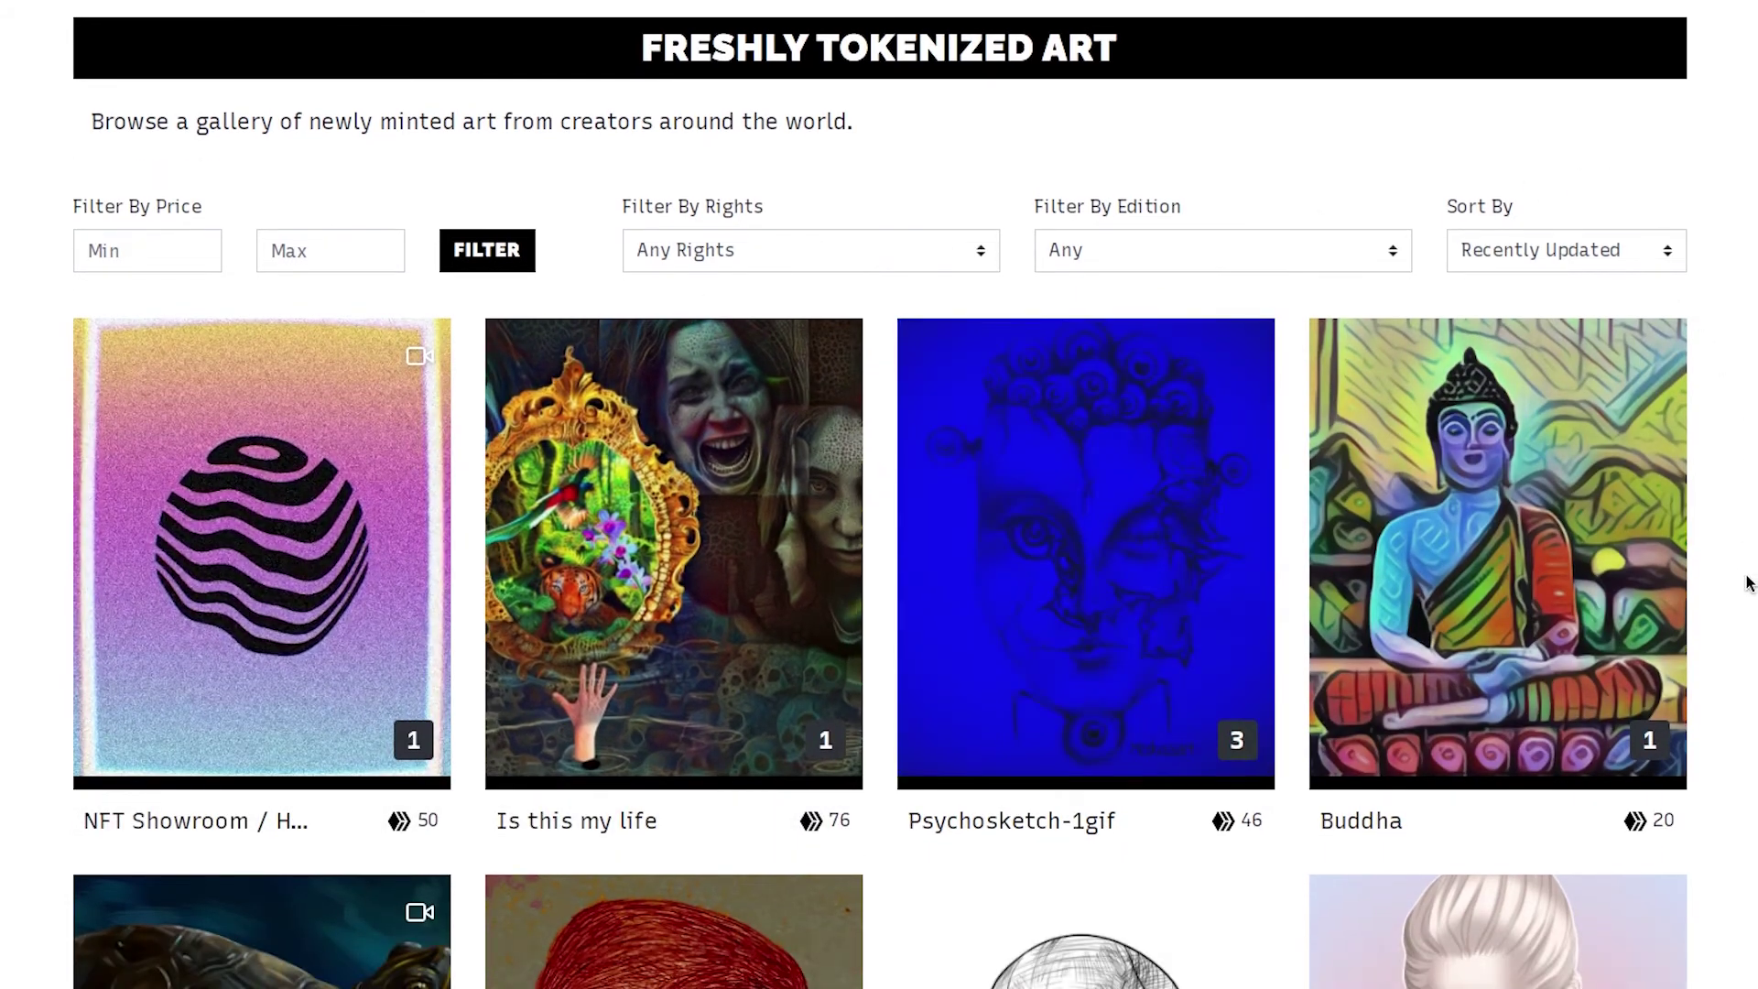
scroll(1747, 586, "down", 3)
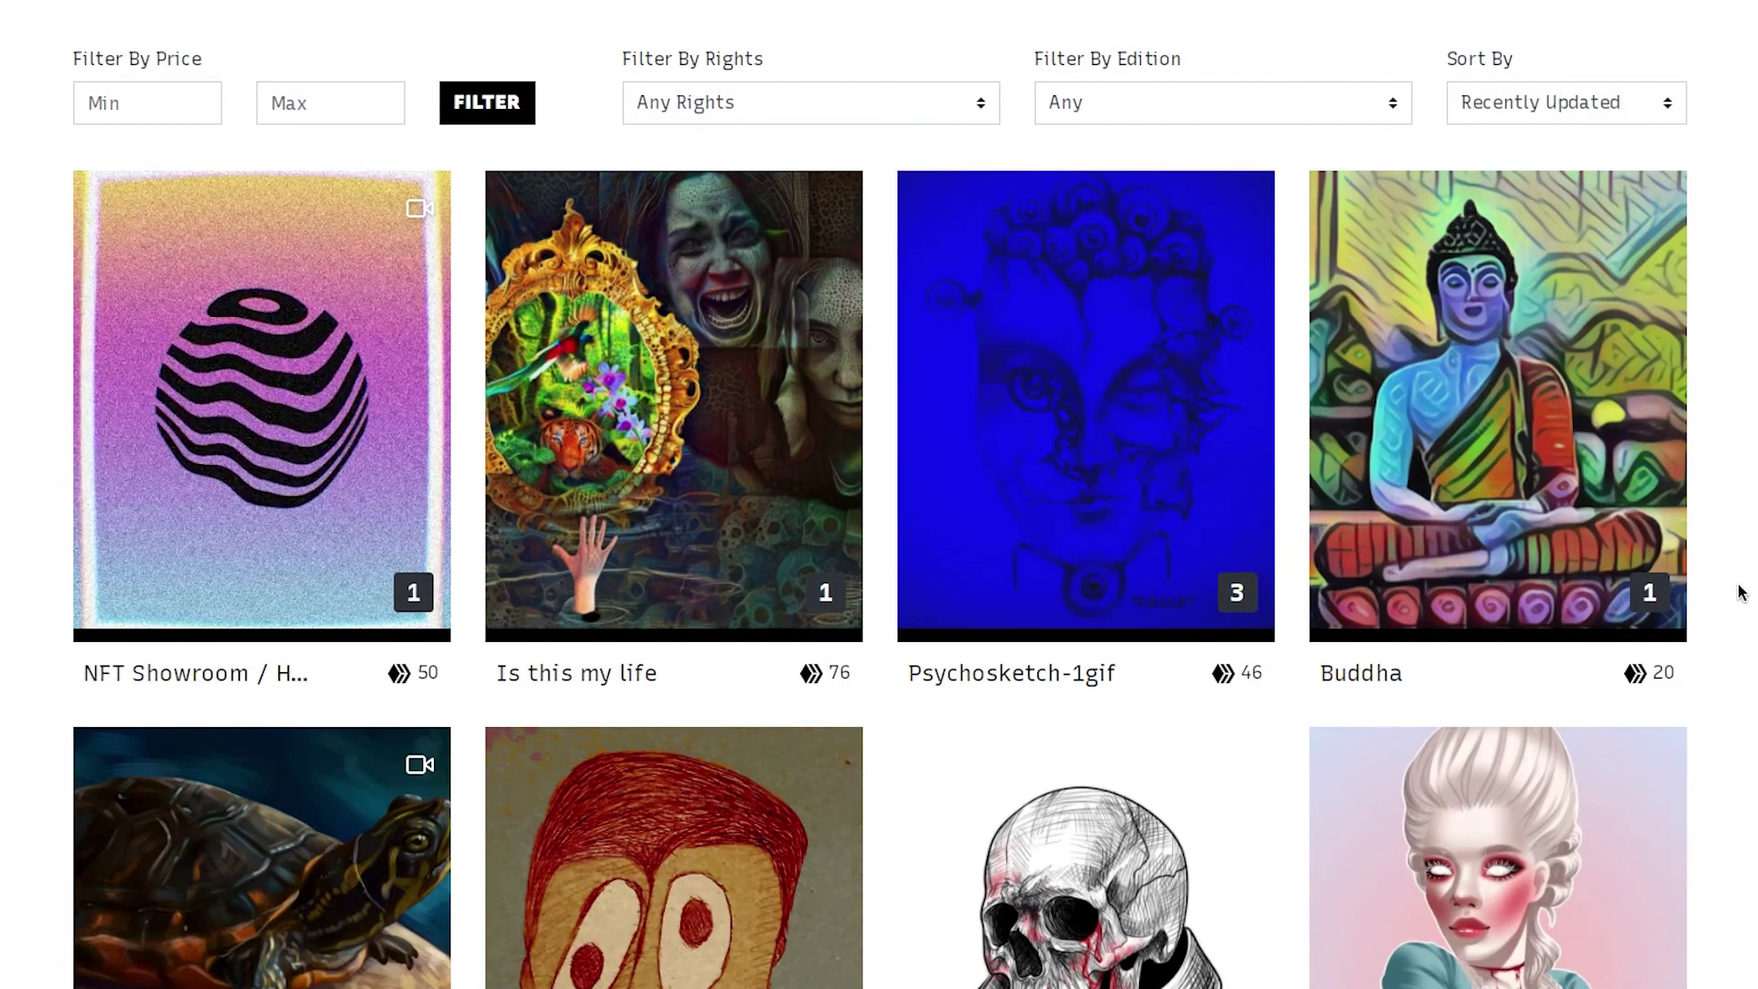
scroll(1738, 597, "up", 1)
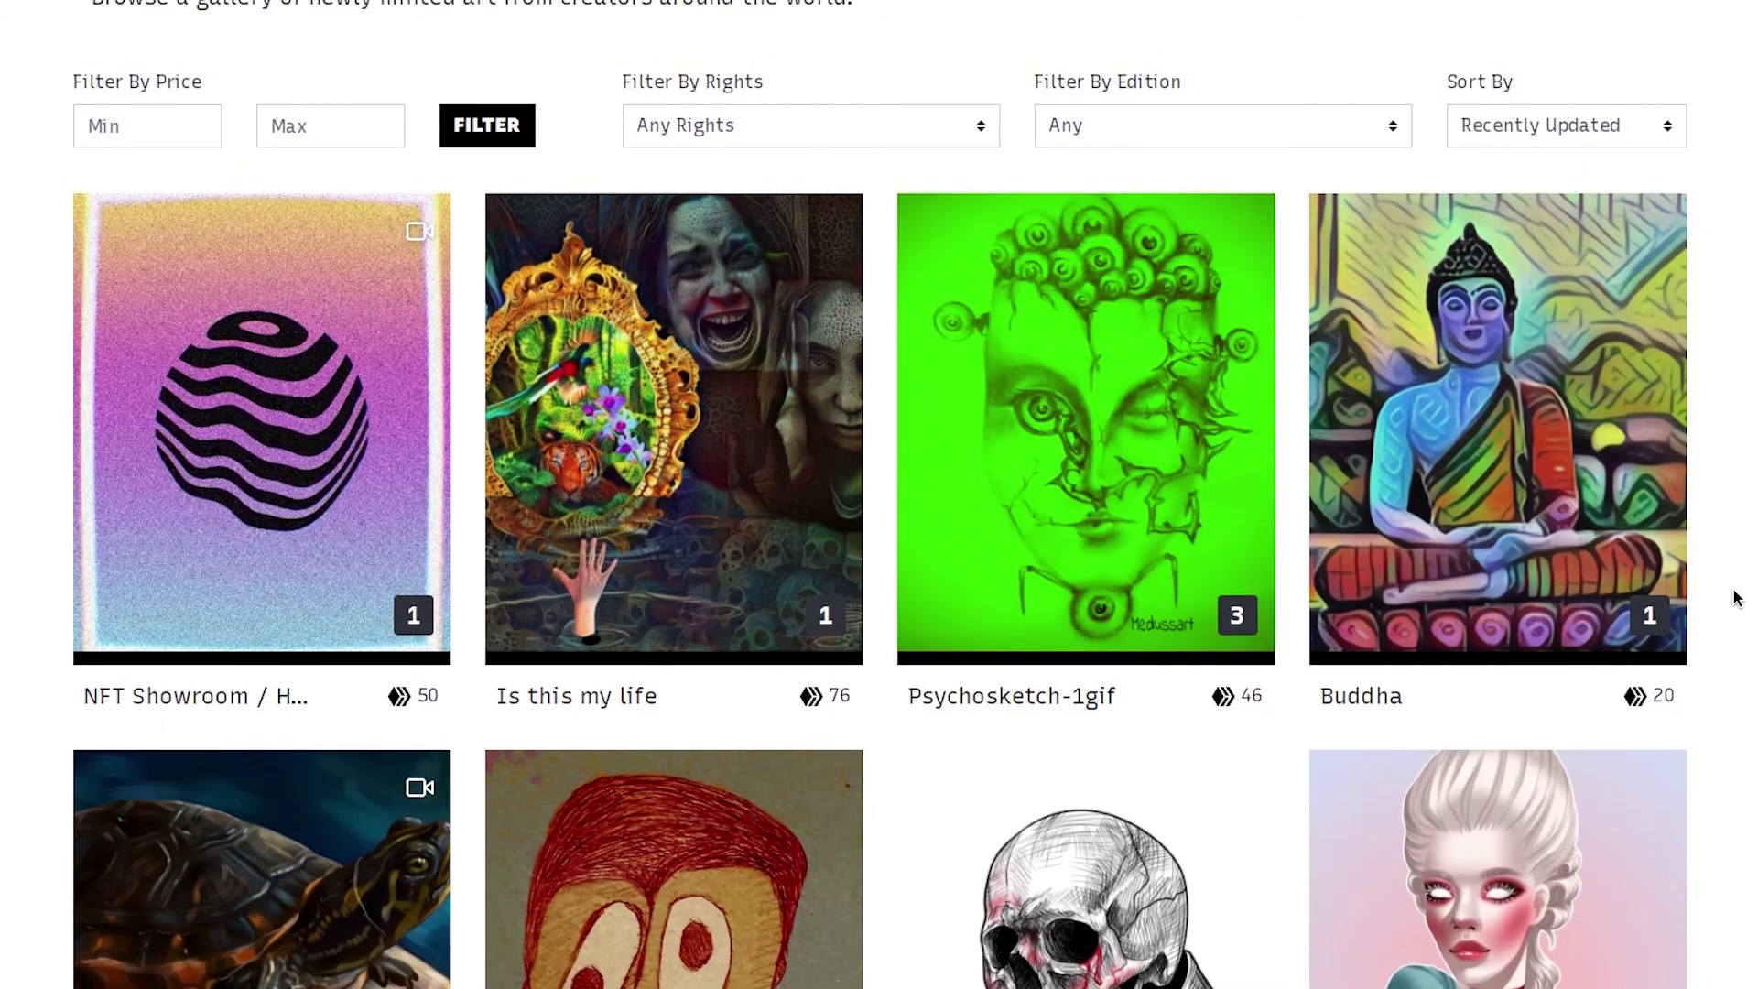
scroll(1737, 597, "up", 4)
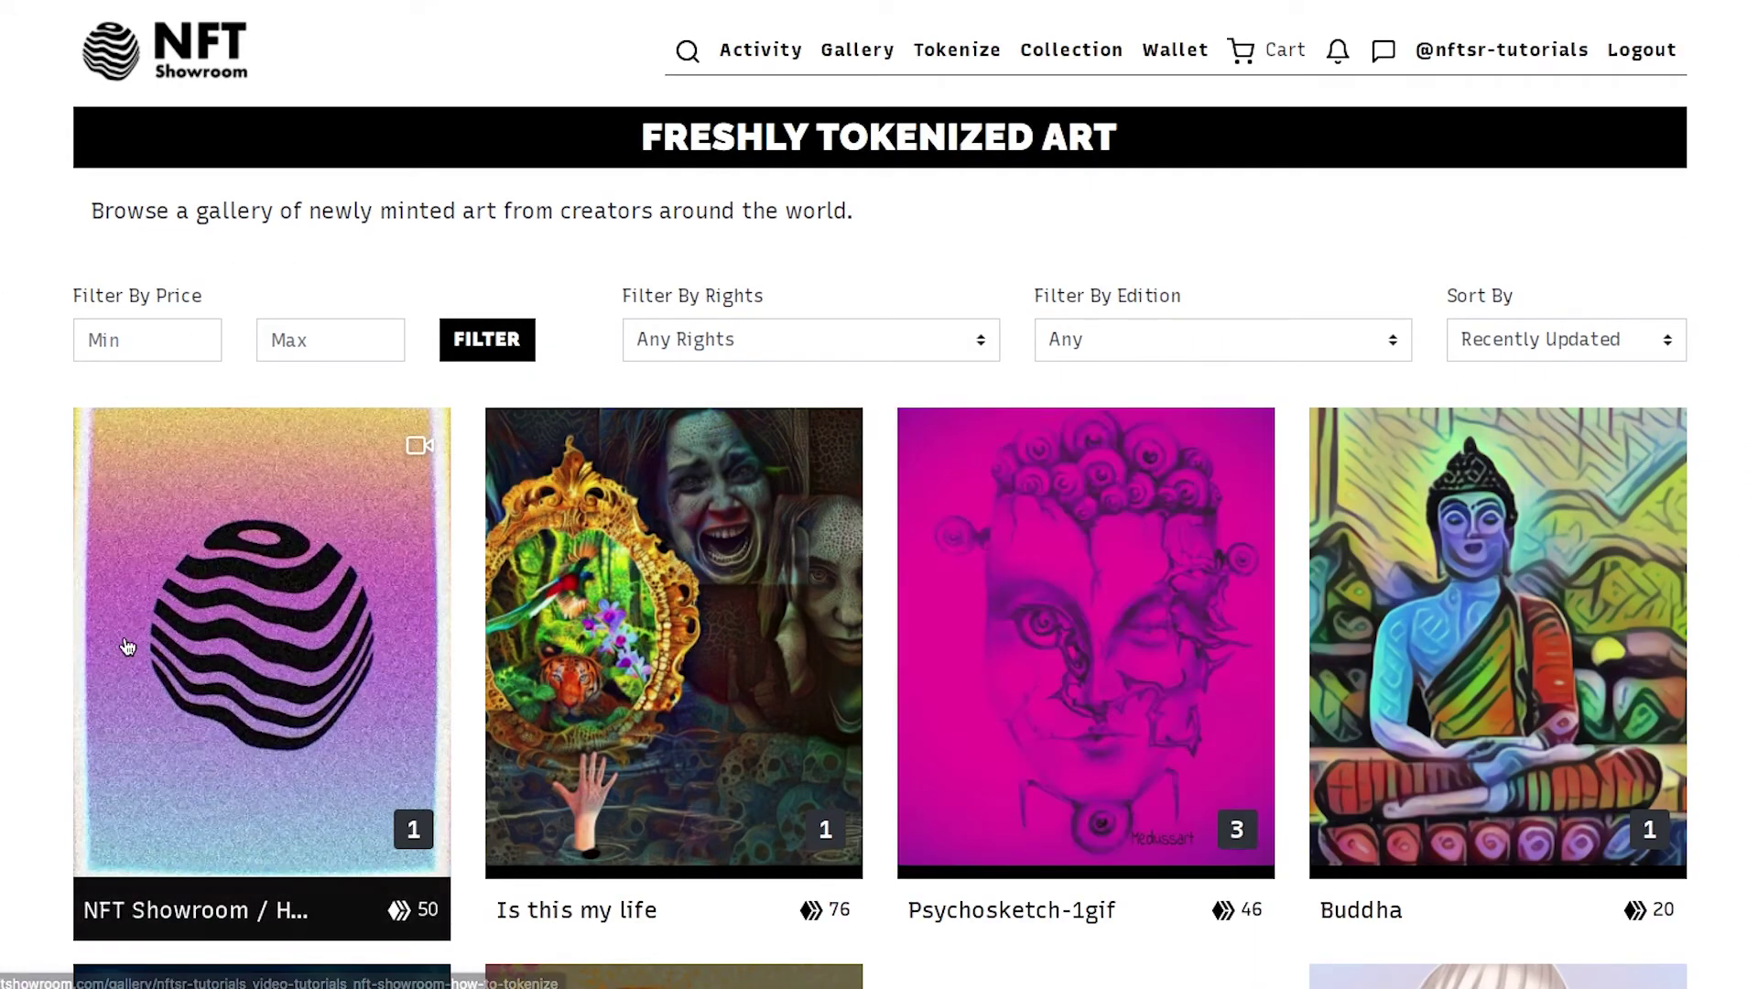
- Open the new video NFT's page and bring up Activities with Change Price and Cancel Sale
left_click(254, 635)
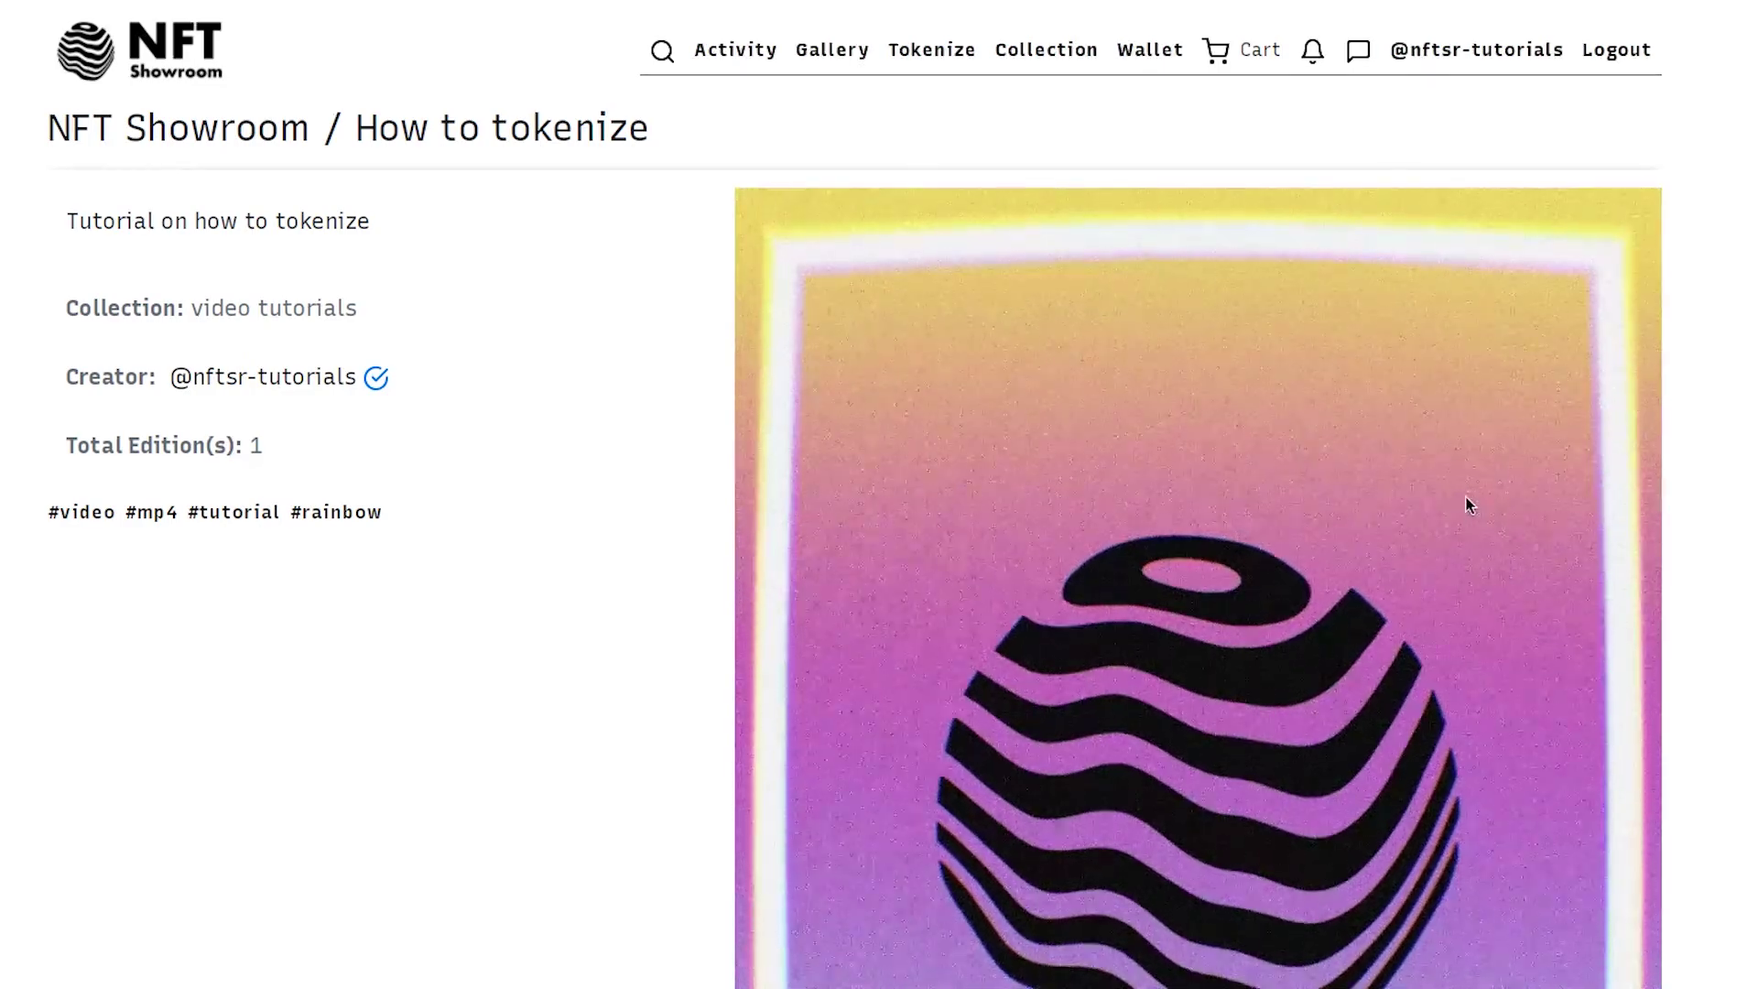
scroll(1468, 503, "down", 9)
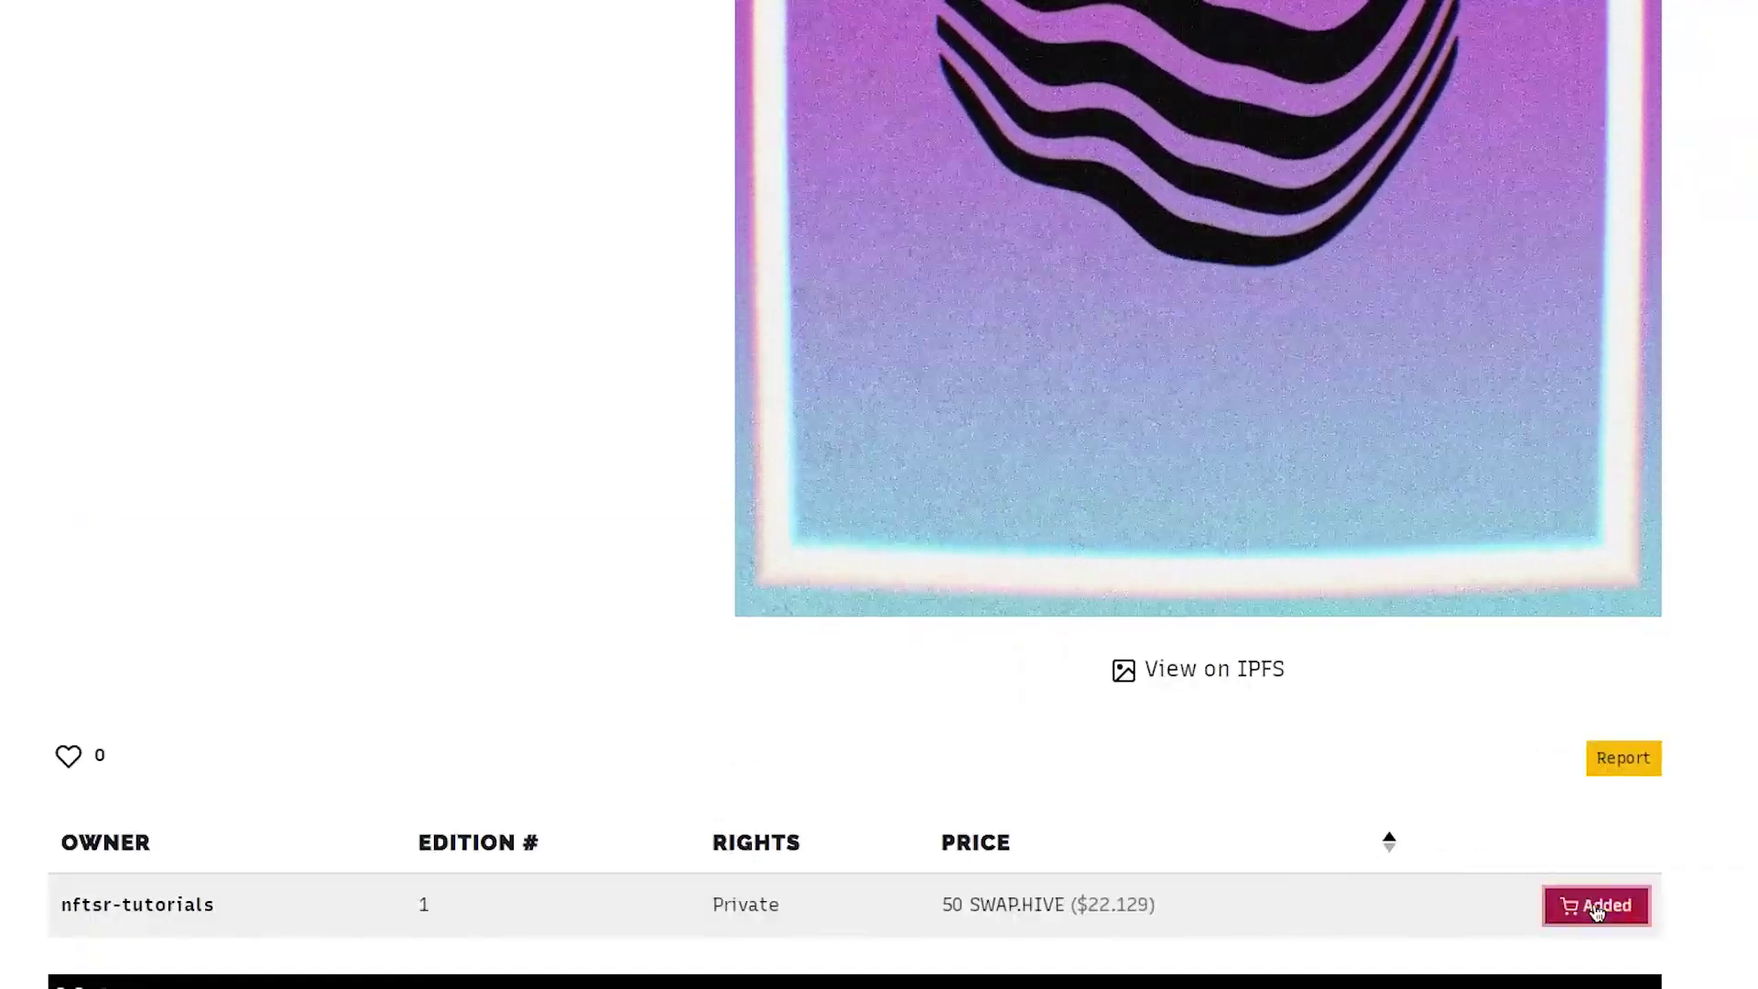
scroll(1655, 644, "up", 9)
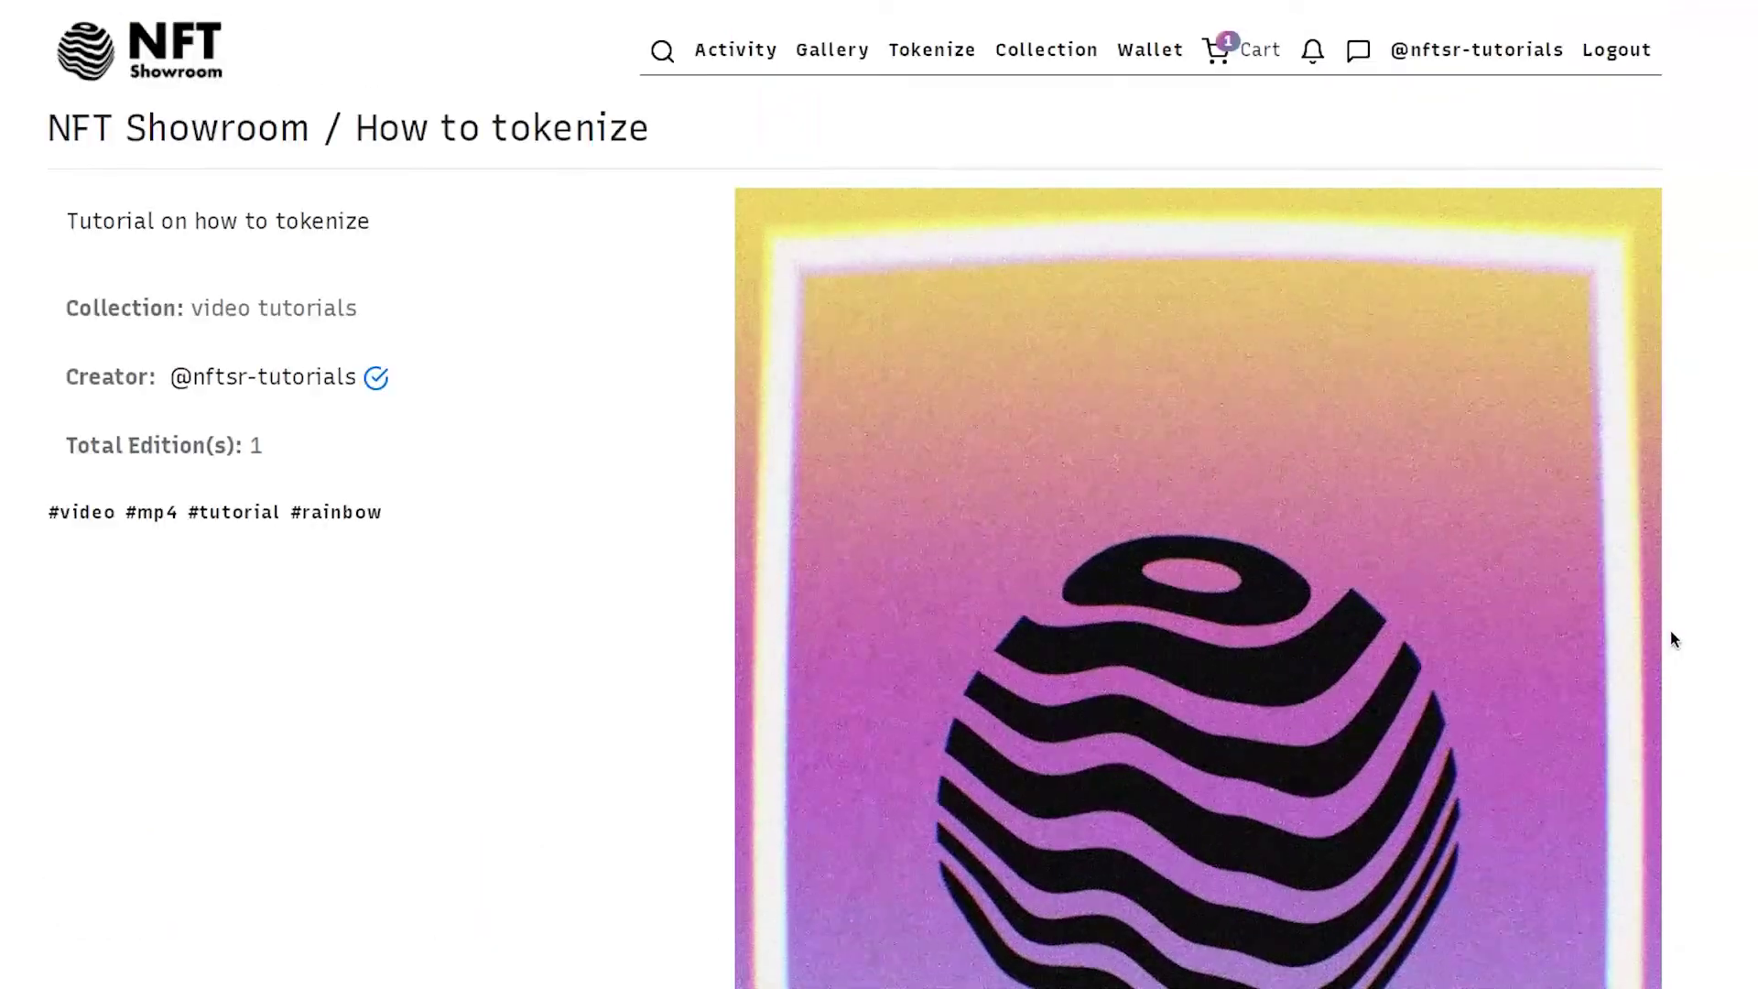
left_click(1211, 51)
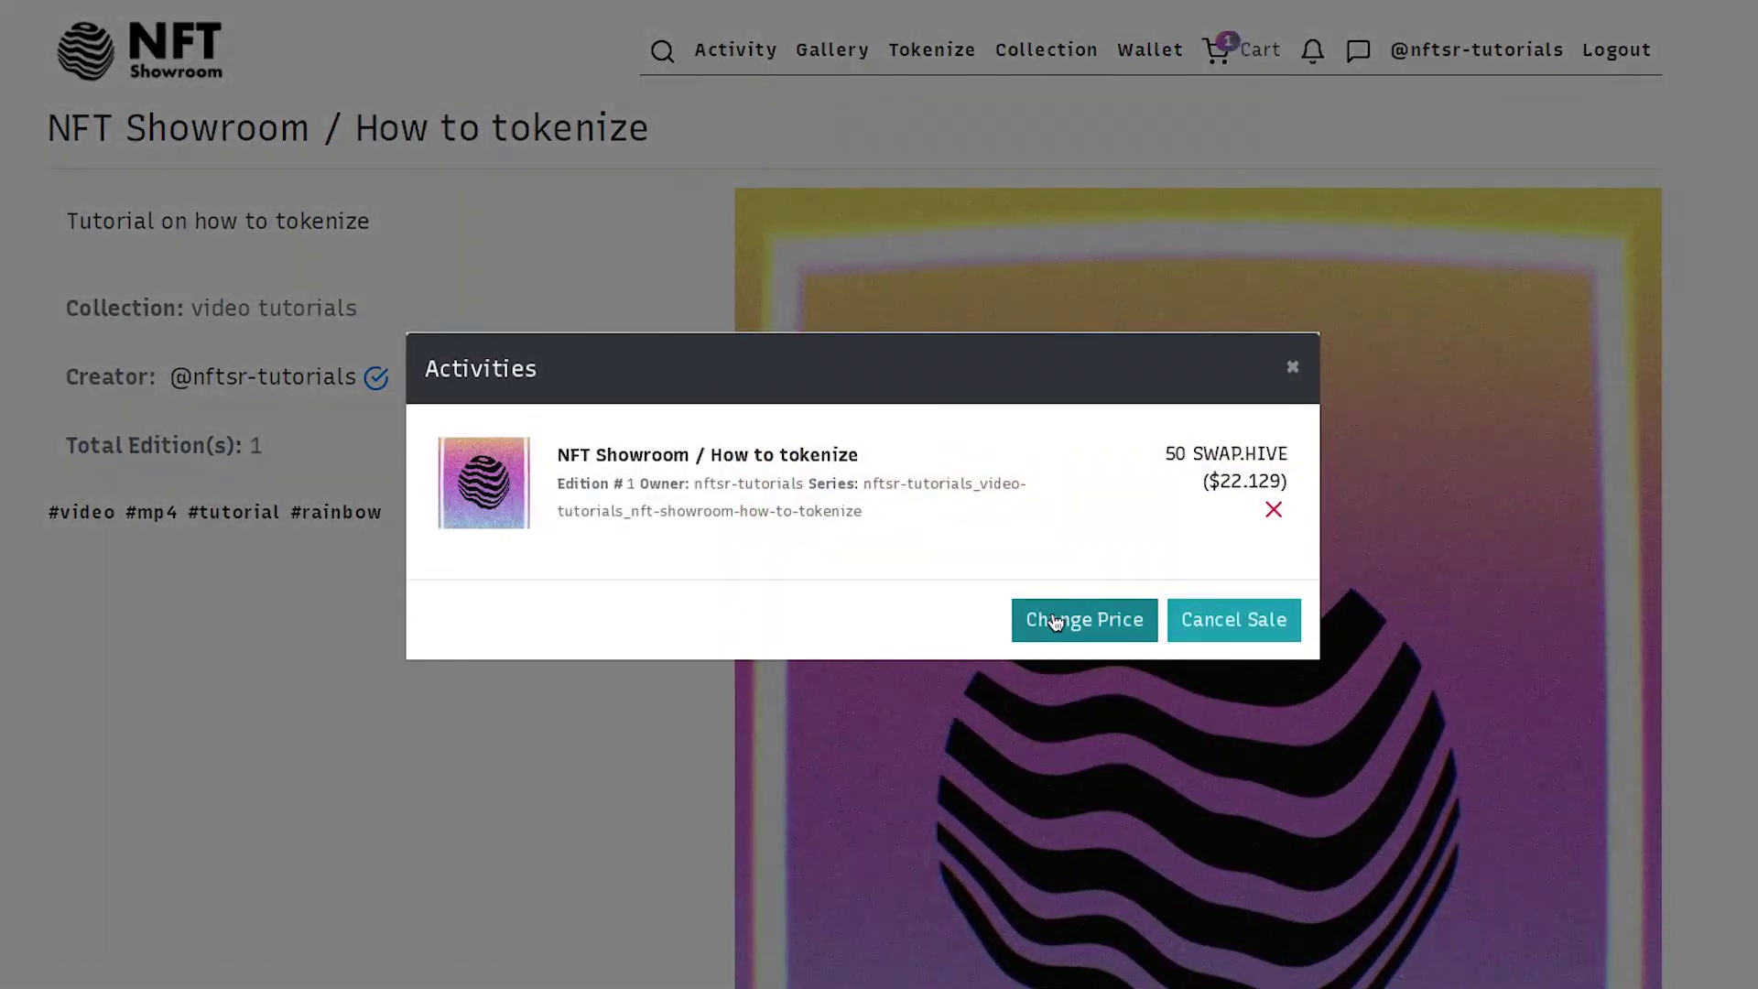